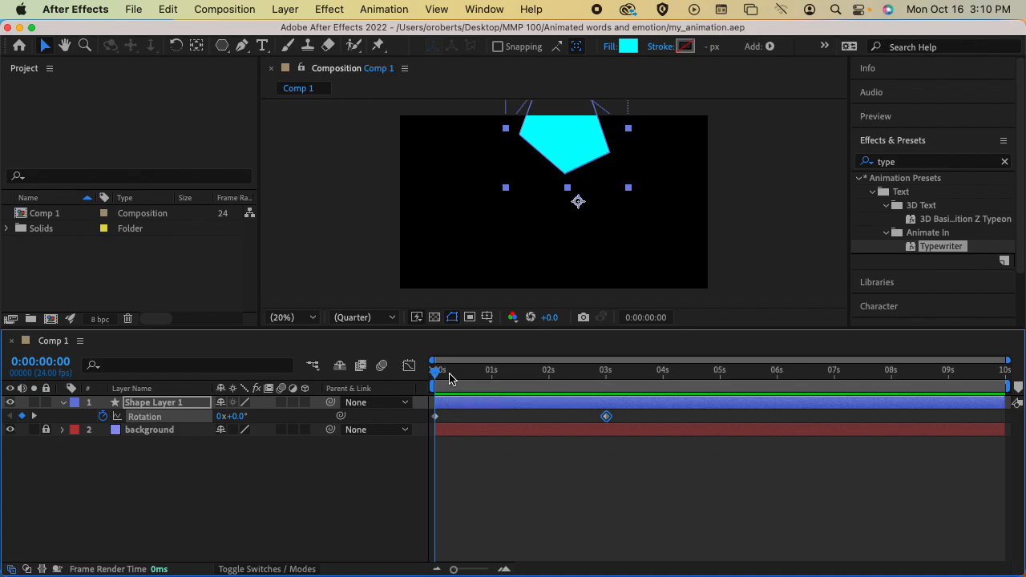
Deselect the Rotation keyframe and expand Shape Layer 1 to show Position and its full Transform group.
left_click(217, 454)
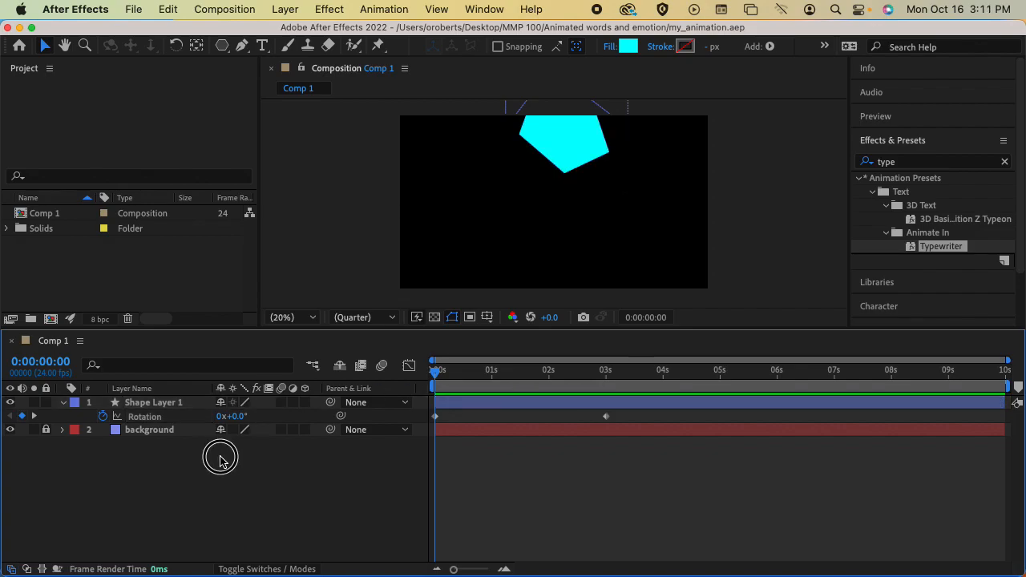
left_click(184, 406)
key("p")
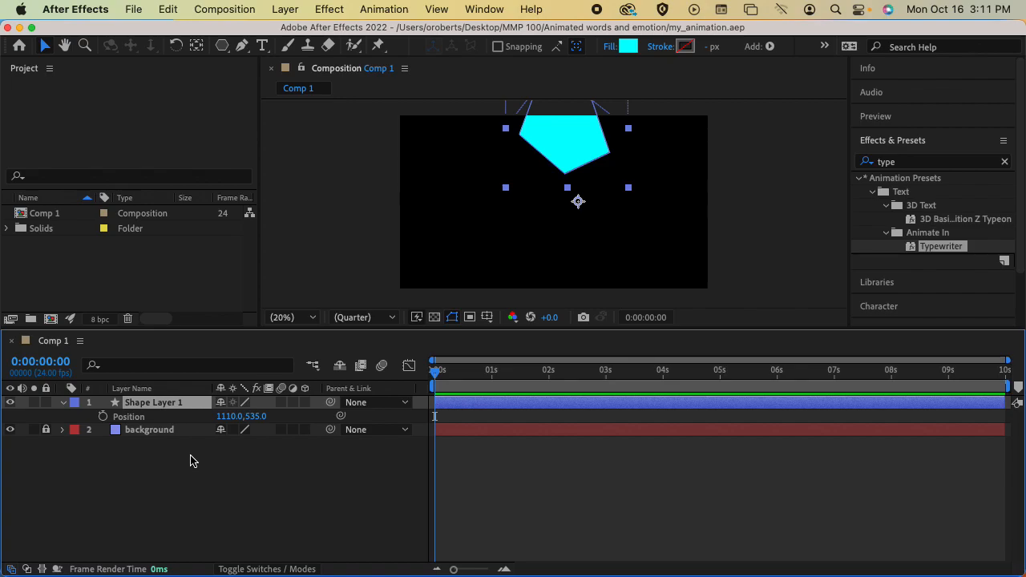
left_click(61, 403)
left_click(64, 404)
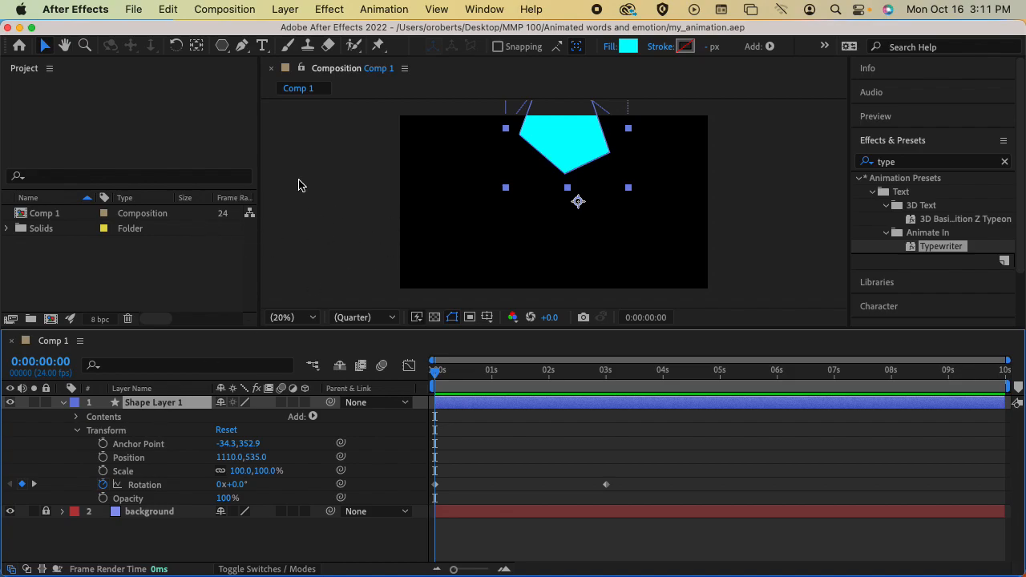
Move the pentagon off-frame to the lower left at -250,1525 and set a Position keyframe at 0 s.
left_click(45, 47)
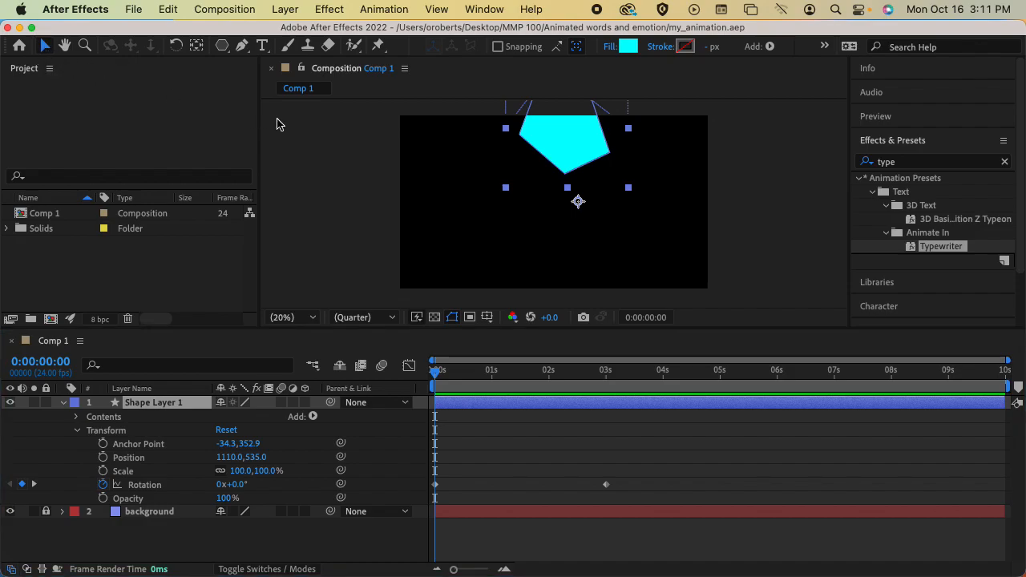
left_click_drag(581, 156, 357, 216)
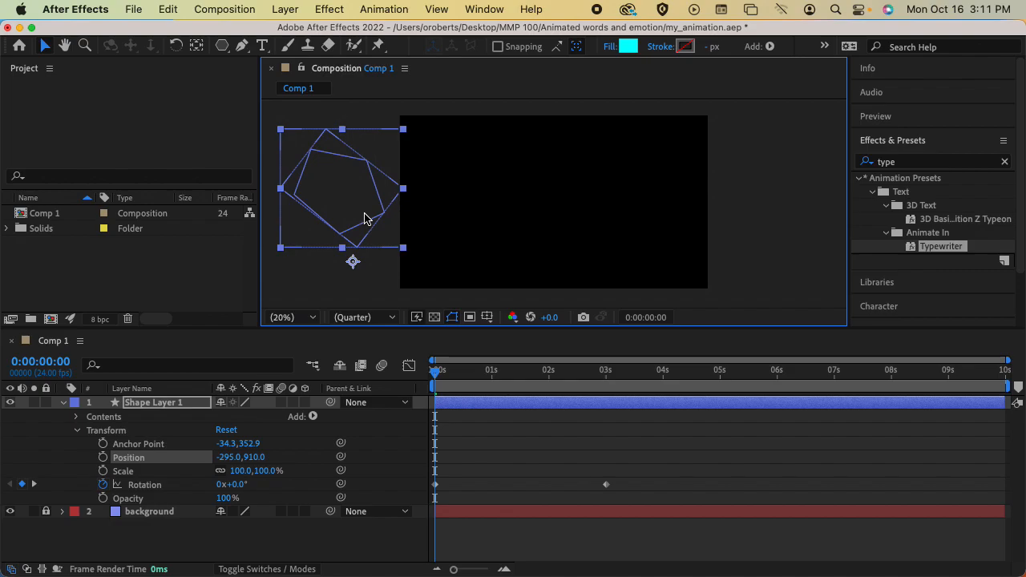
left_click_drag(350, 207, 347, 265)
key("comma")
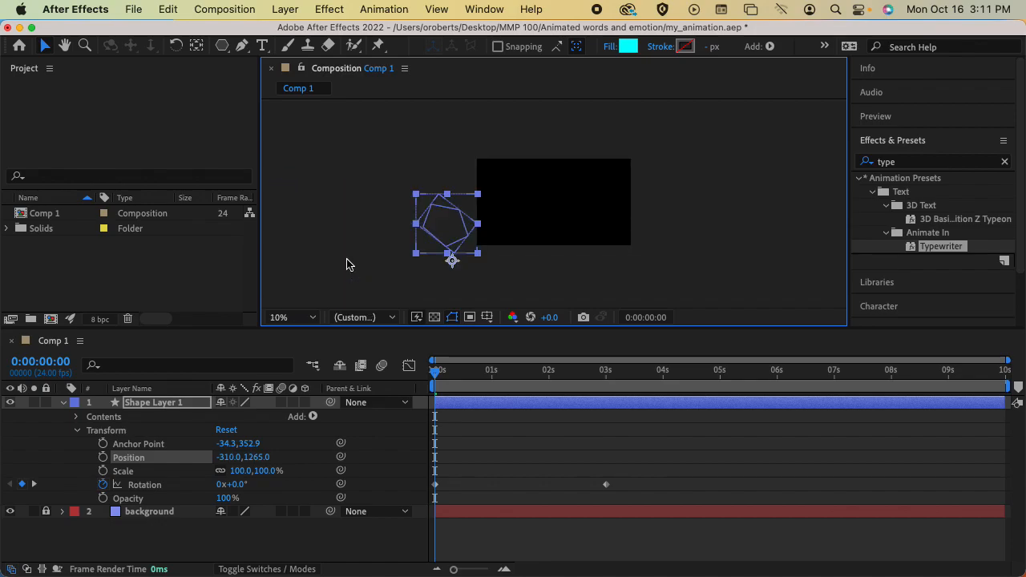
left_click_drag(433, 233, 439, 257)
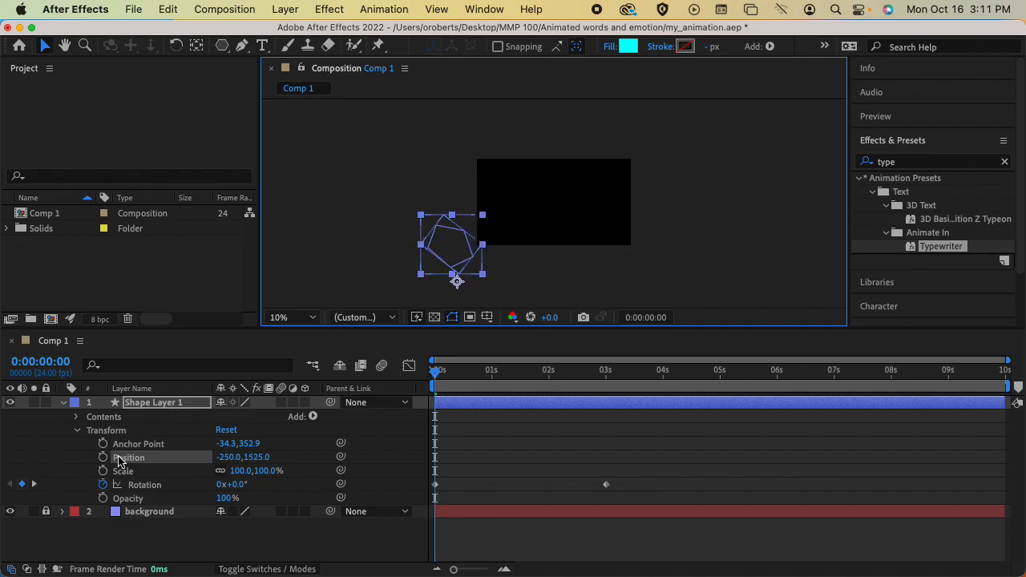
left_click(104, 458)
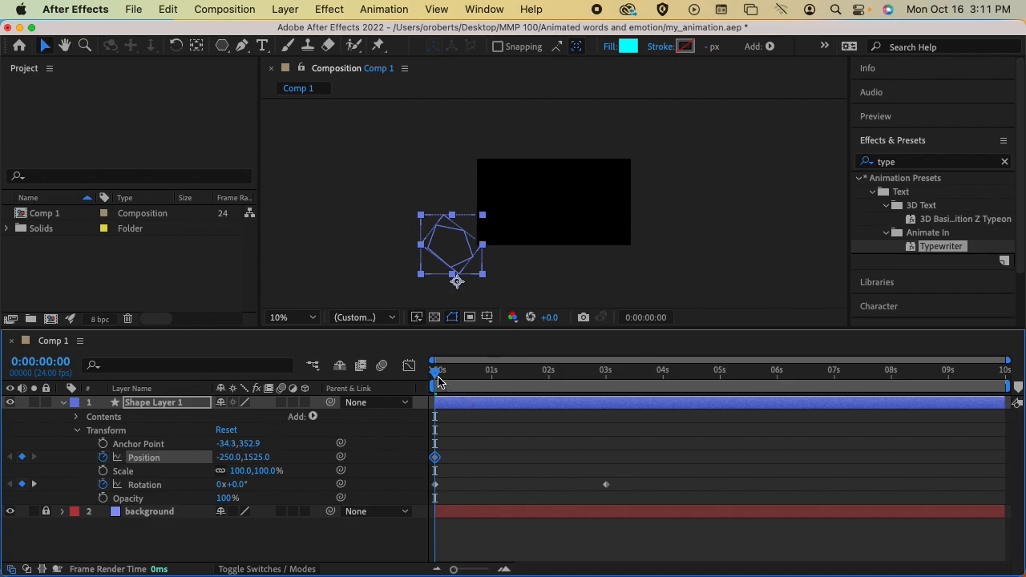
At 0:00:02:11, drag the pentagon off-frame to the upper right, keyframing Position 2310,395.
left_click_drag(437, 380, 575, 389)
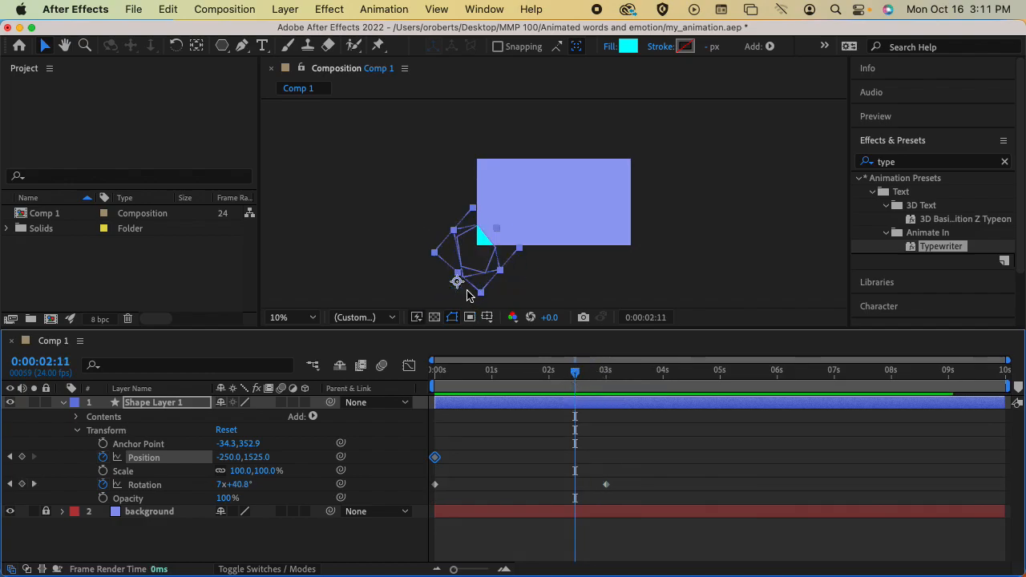
left_click_drag(457, 283, 662, 195)
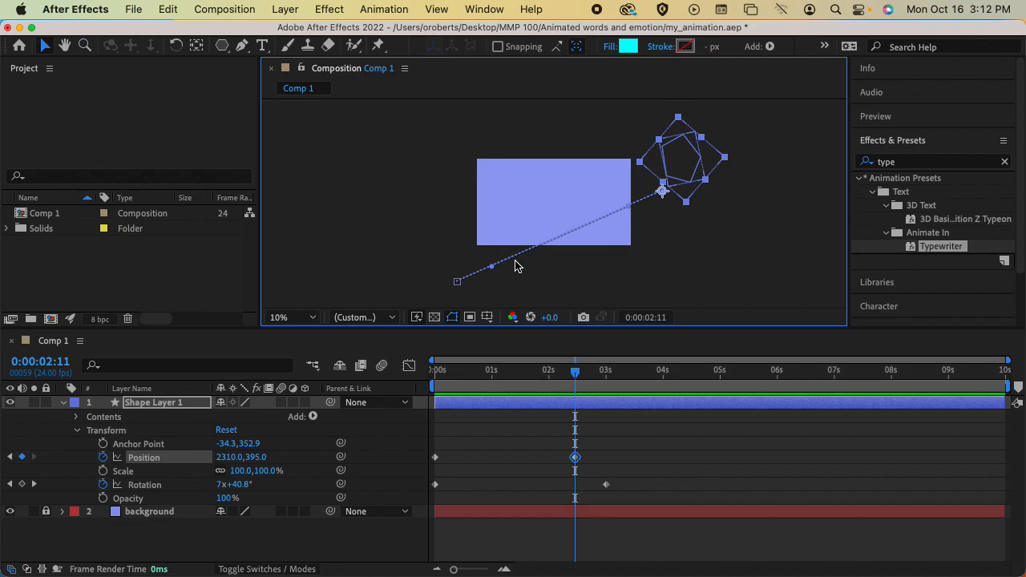
scroll(516, 267, "up", 4)
key("h")
left_click_drag(625, 263, 583, 140)
key("v")
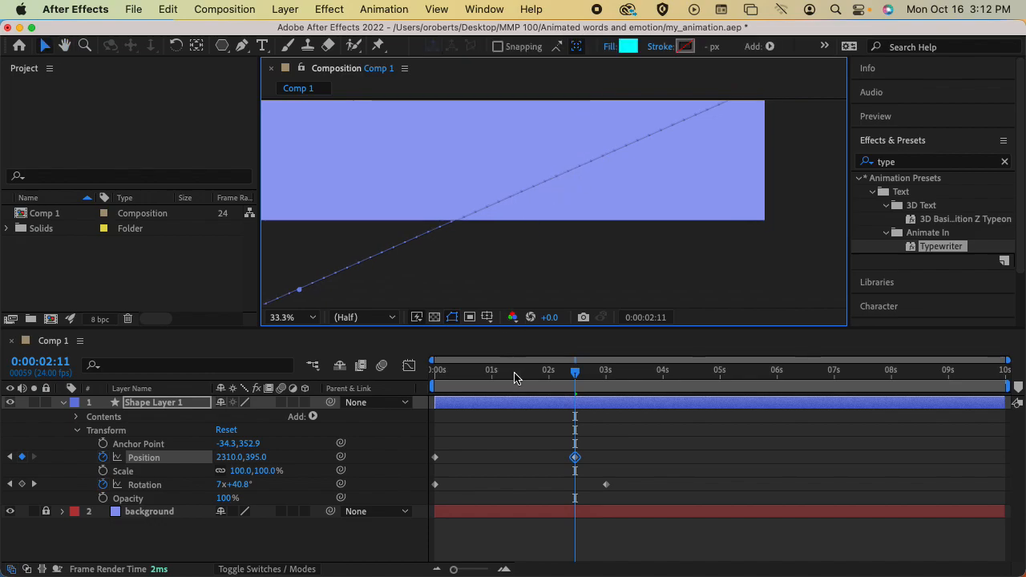
mouse_move(576, 450)
left_mouse_down()
mouse_move(783, 454)
mouse_move(456, 458)
mouse_move(603, 469)
mouse_move(708, 458)
mouse_move(649, 467)
mouse_move(575, 460)
left_mouse_up()
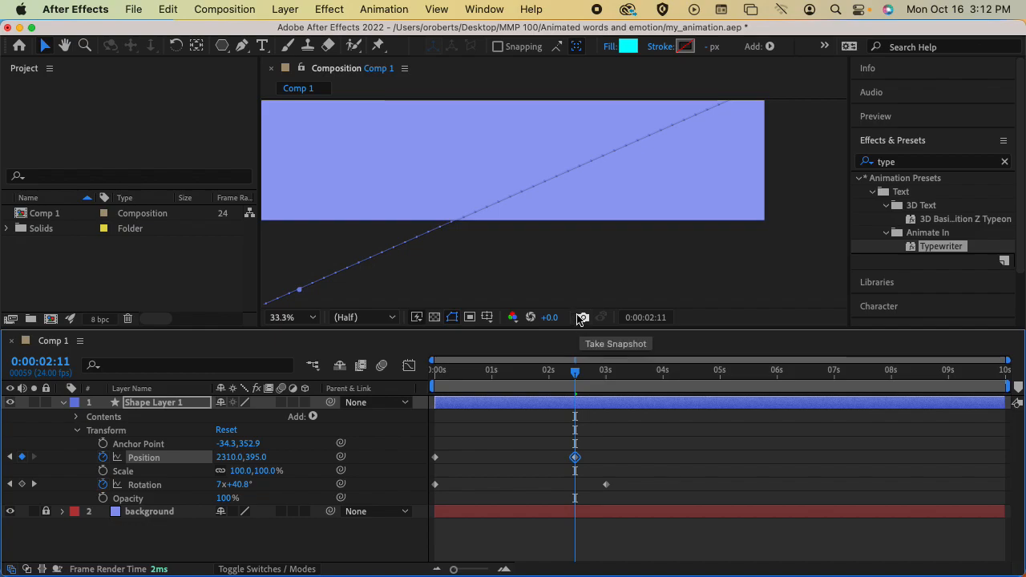
left_click(578, 292)
key("super+0")
key("super+0")
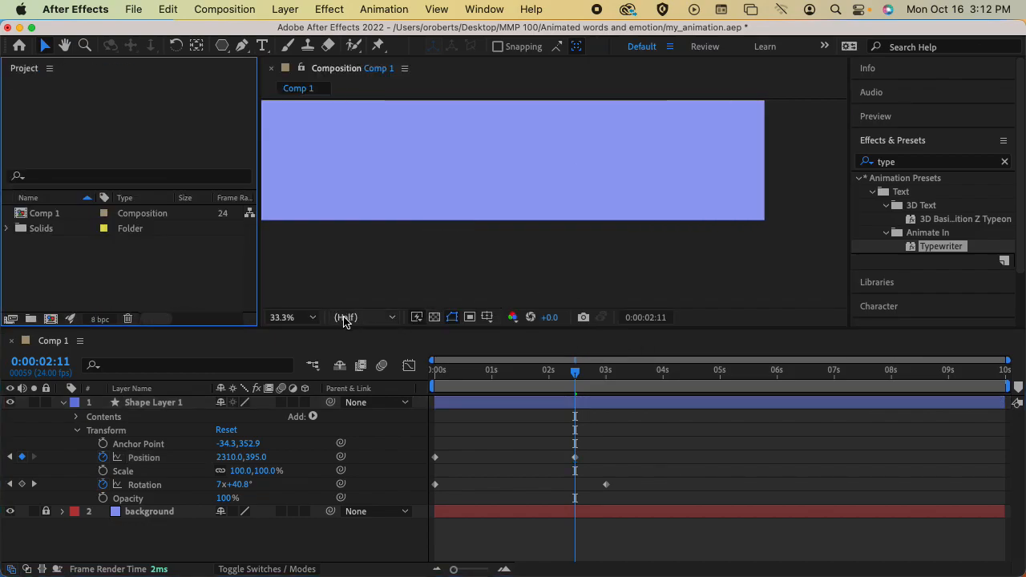
left_click(313, 317)
left_click(334, 53)
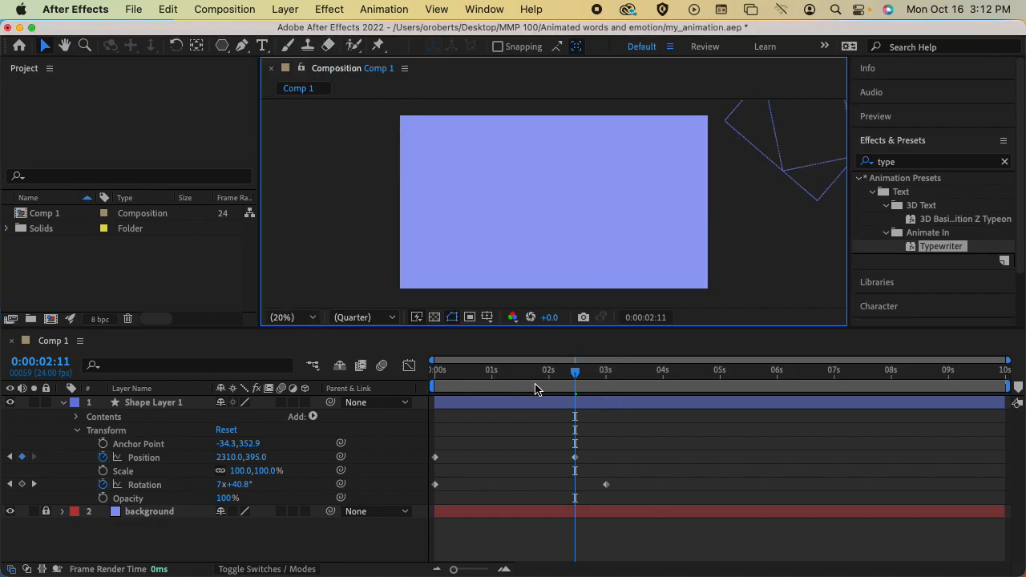
left_click_drag(516, 378, 435, 379)
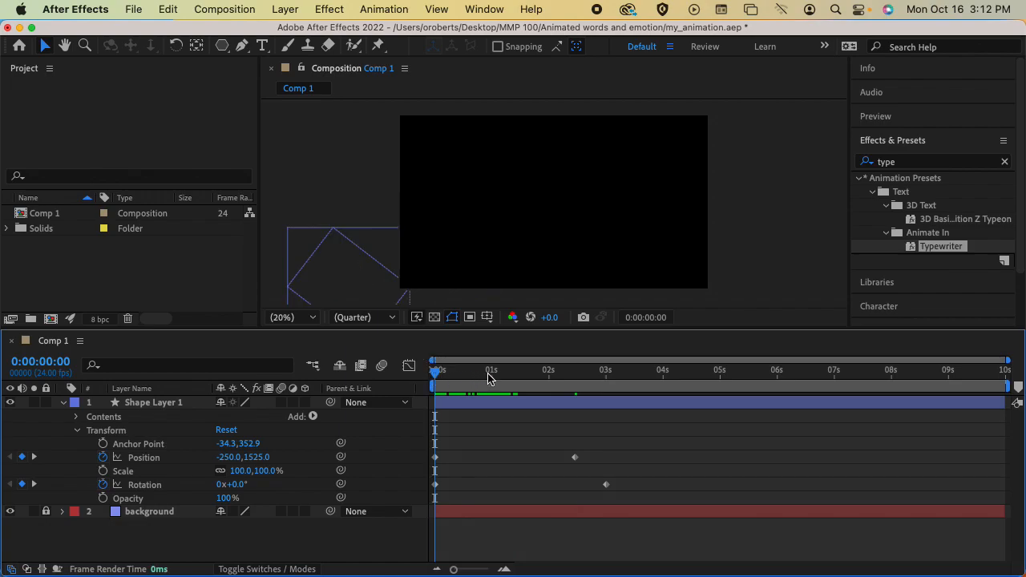
key("space")
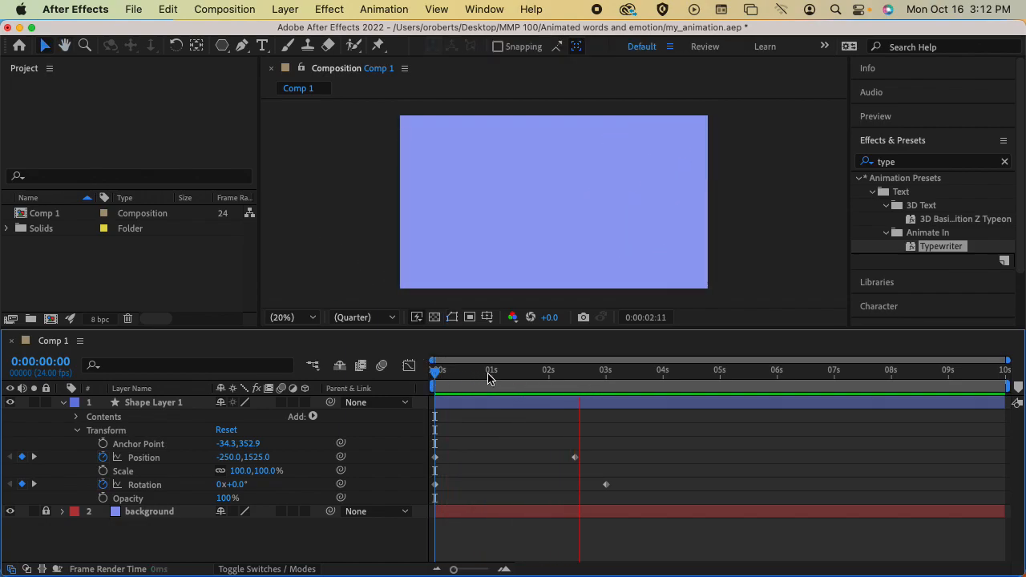
key("space")
left_click_drag(492, 382, 412, 366)
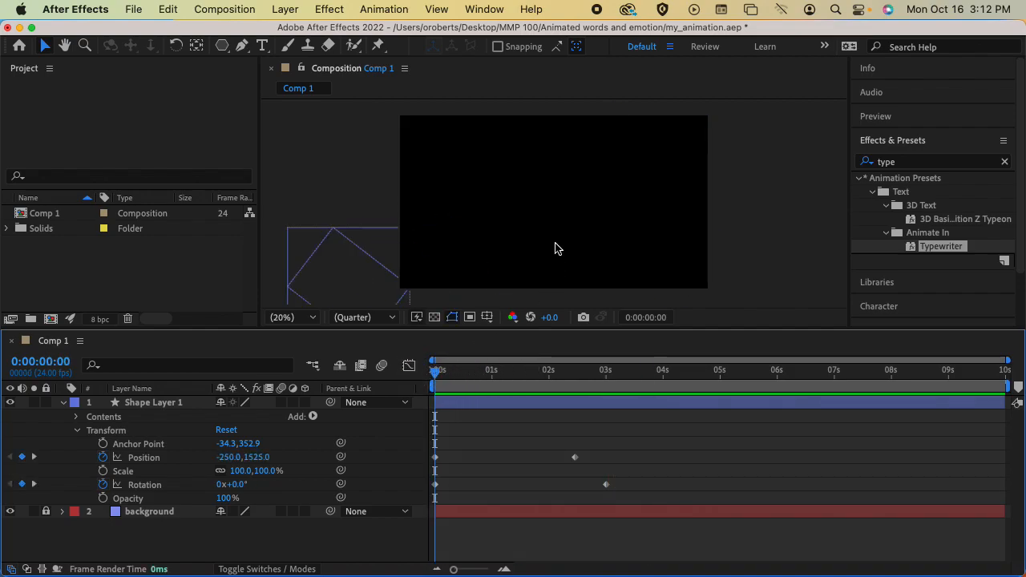
key("comma")
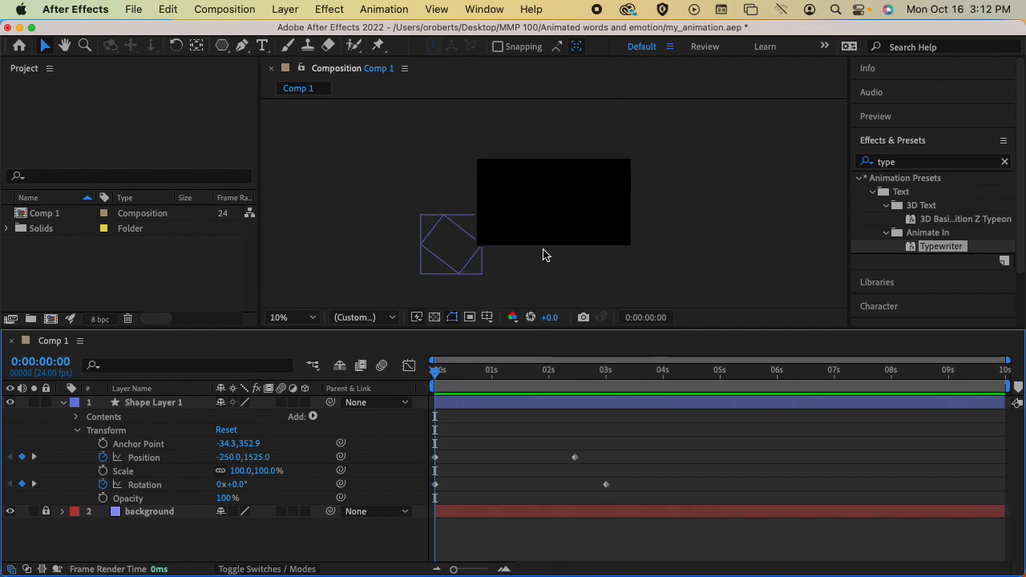
Scale the pentagon down to about 60% and shift its starting point up and right.
left_click(461, 266)
left_click_drag(485, 276, 473, 268)
key("super+z")
left_click_drag(421, 215, 434, 244)
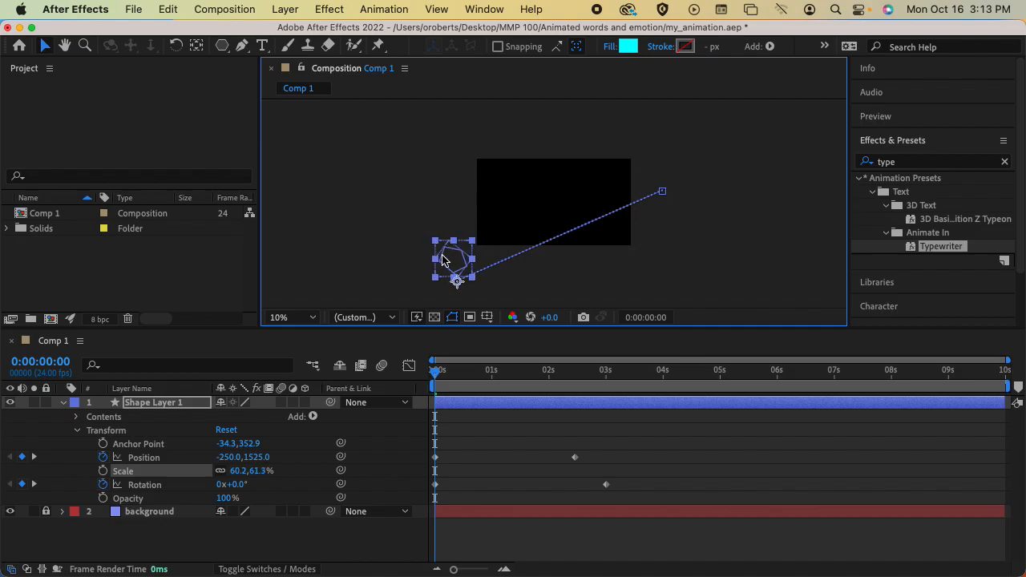
left_click_drag(457, 285, 461, 264)
Refine the pentagon's off-screen start position toward -370,1225 at the first frame.
mouse_move(445, 378)
left_mouse_down()
mouse_move(473, 378)
mouse_move(436, 373)
left_mouse_up()
key("ctrl+z")
key("ctrl+z")
mouse_move(456, 281)
left_mouse_down()
mouse_move(456, 261)
mouse_move(457, 279)
left_mouse_up()
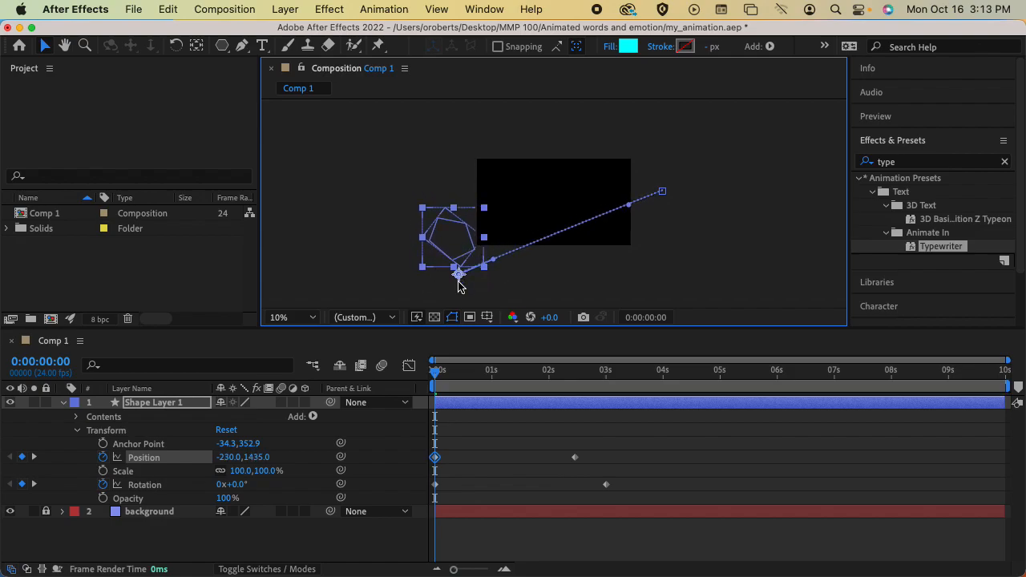
left_click_drag(435, 373, 447, 375)
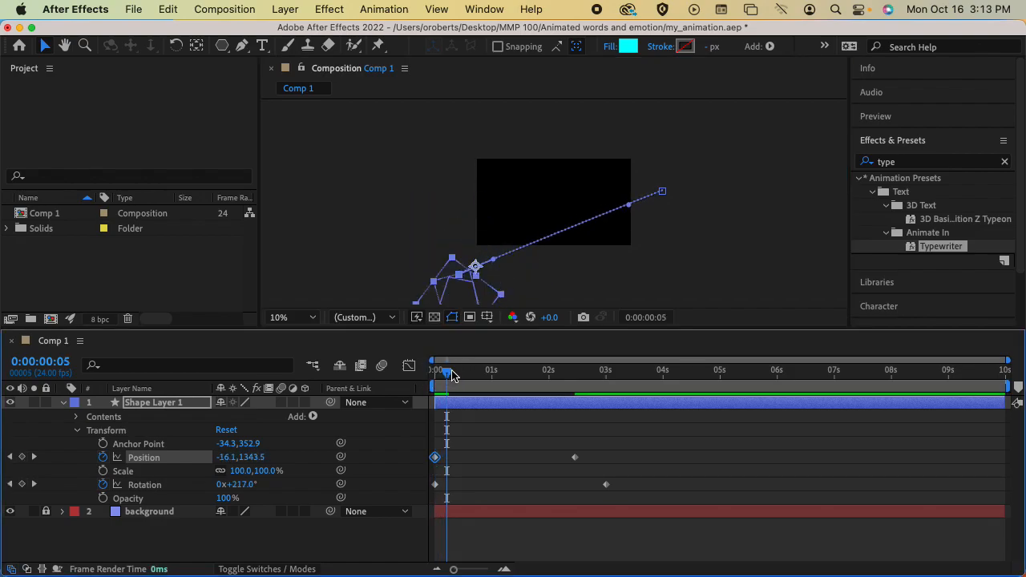
left_click_drag(476, 268, 410, 220)
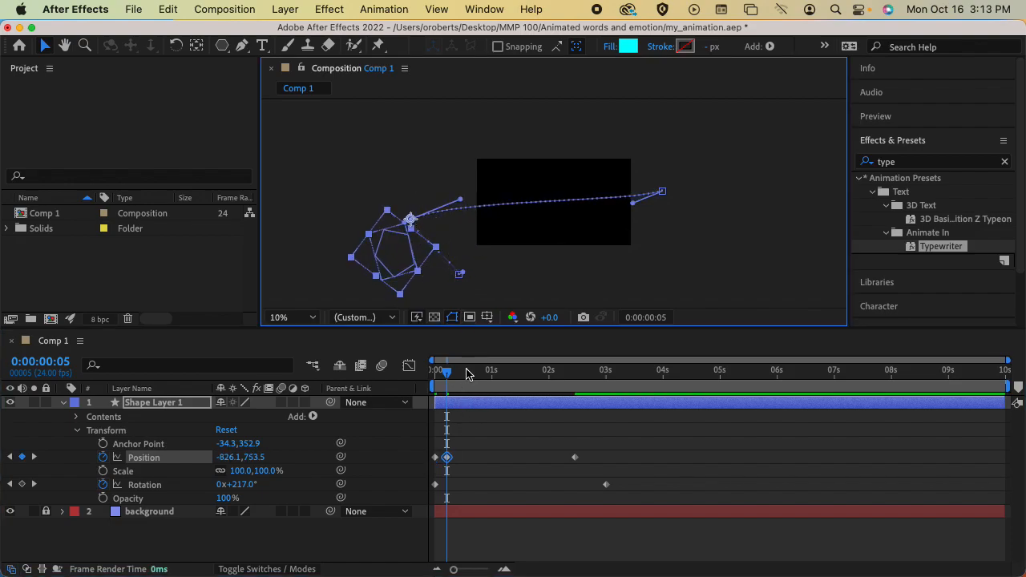
mouse_move(446, 368)
left_mouse_down()
mouse_move(455, 372)
mouse_move(434, 373)
left_mouse_up()
left_click_drag(461, 278, 451, 258)
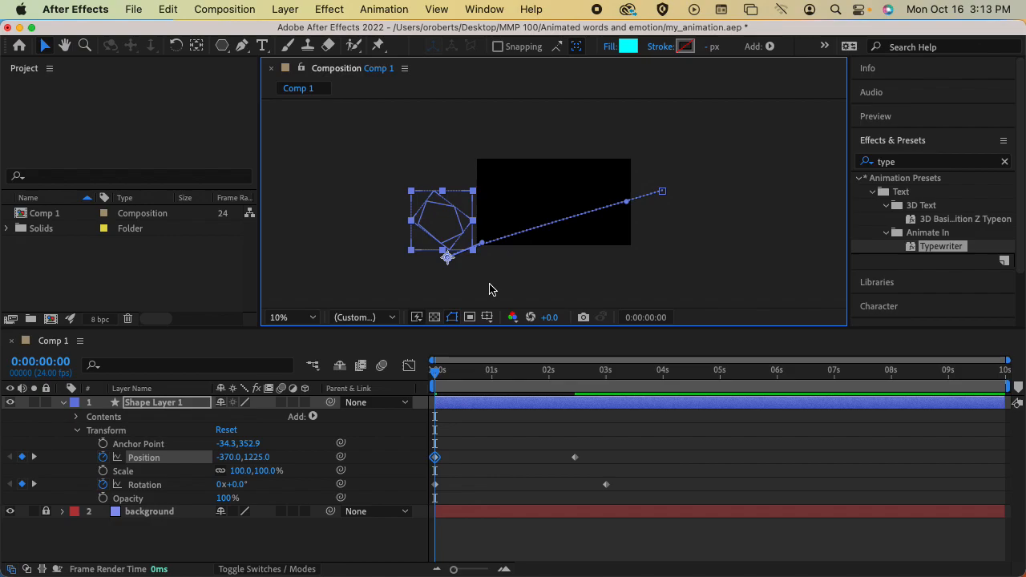
Preview the flight and scale the pentagon down further to 55.7,58.9%.
key("space")
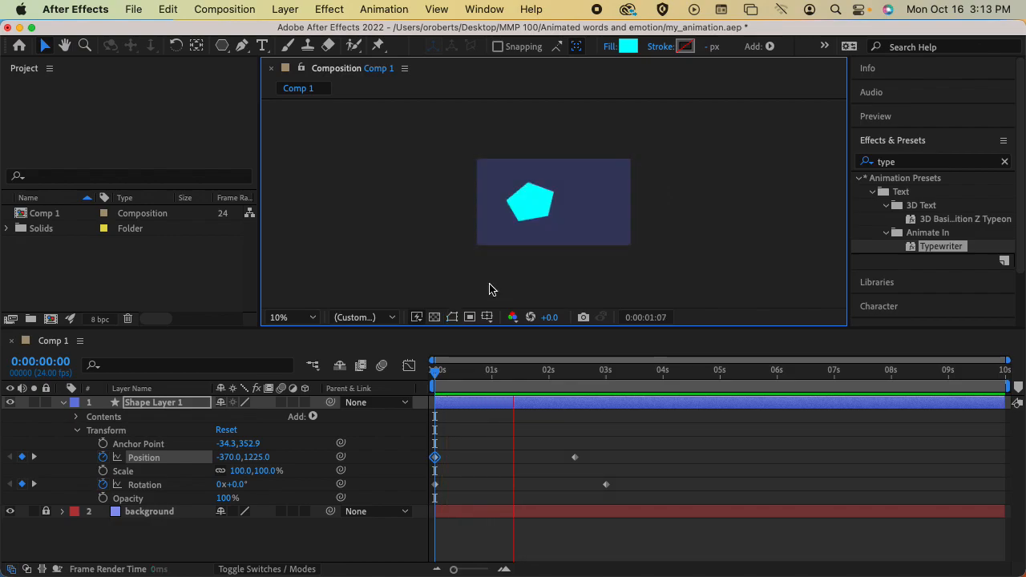
key("space")
left_click_drag(484, 373, 435, 371)
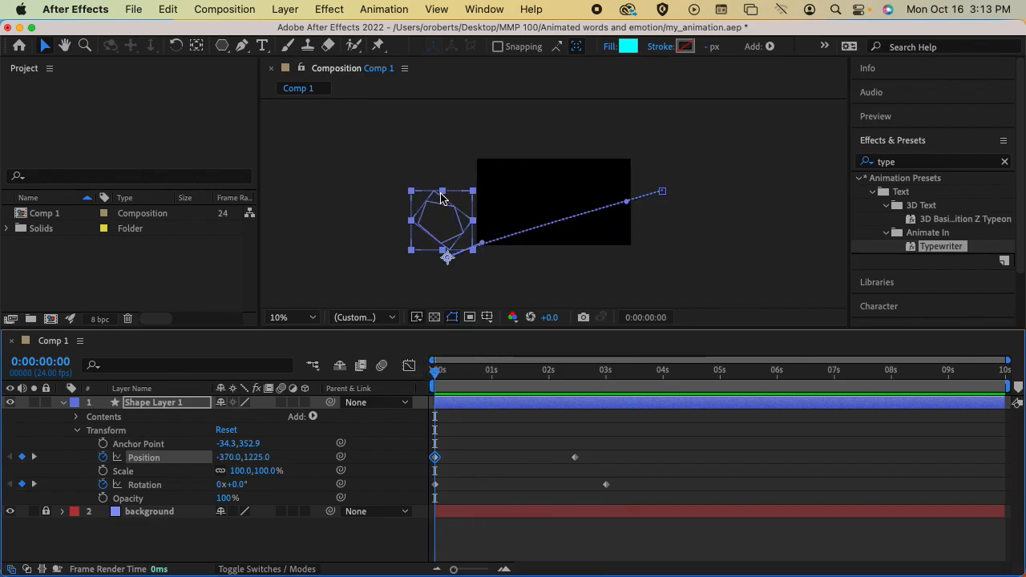
left_click_drag(411, 194, 429, 224)
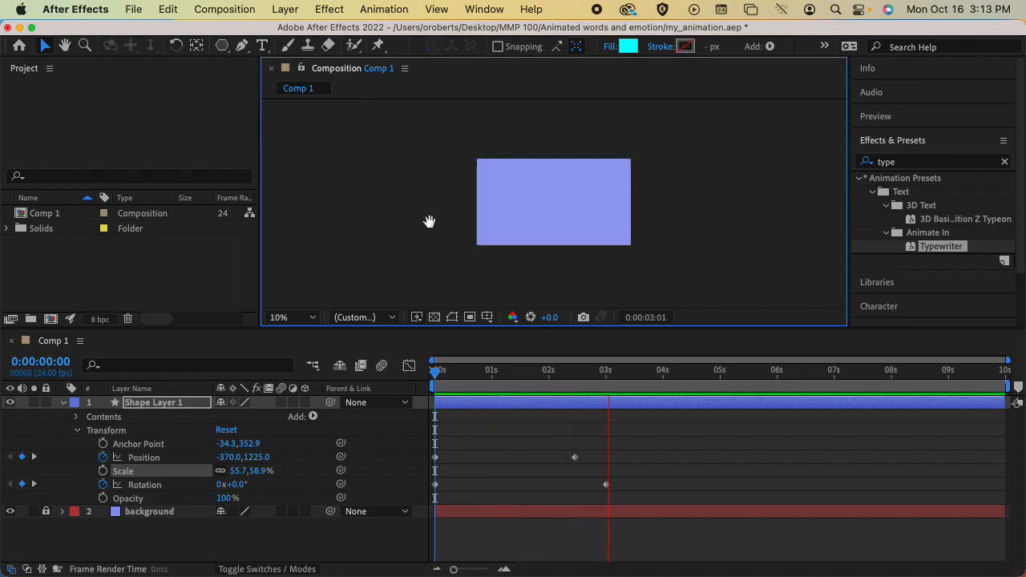
key("space")
left_click_drag(611, 377, 433, 368)
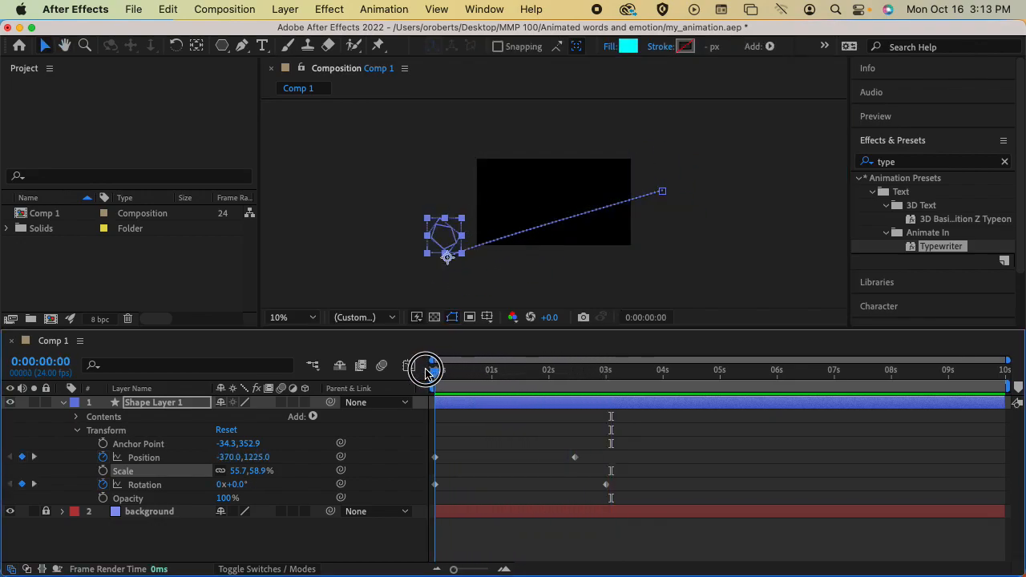
Move the second Position and Rotation keyframes earlier, toward about 2:07, and preview the timing.
left_click_drag(574, 457, 551, 458)
left_click_drag(607, 486, 567, 485)
key("space")
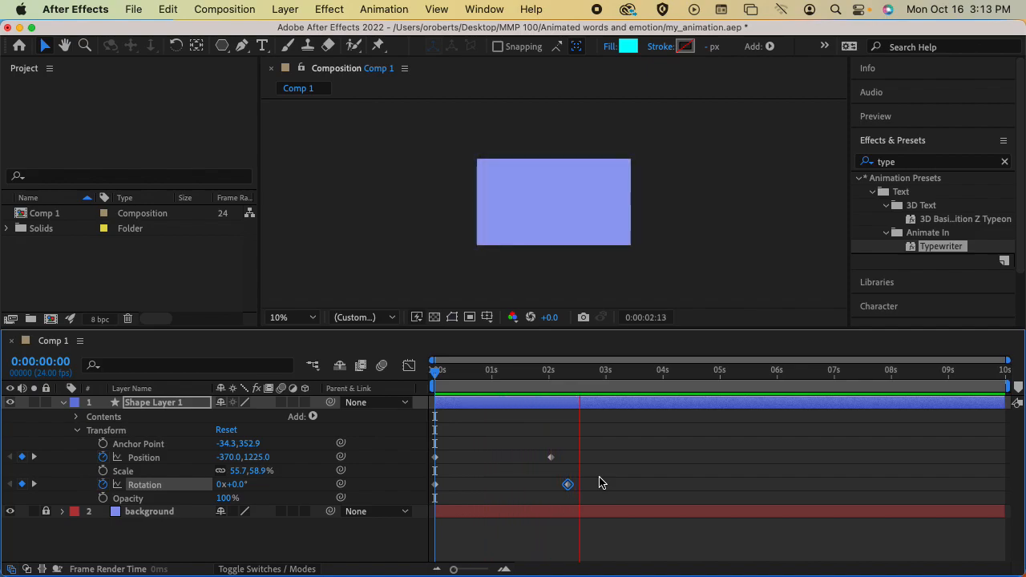
key("space")
left_click_drag(567, 370, 434, 370)
mouse_move(435, 374)
left_mouse_down()
mouse_move(634, 389)
mouse_move(444, 387)
left_mouse_up()
Fine-tune both keyframes' timing and bend the motion path upward through 1571.5,297.8 at 1:19.
left_click_drag(575, 457, 570, 457)
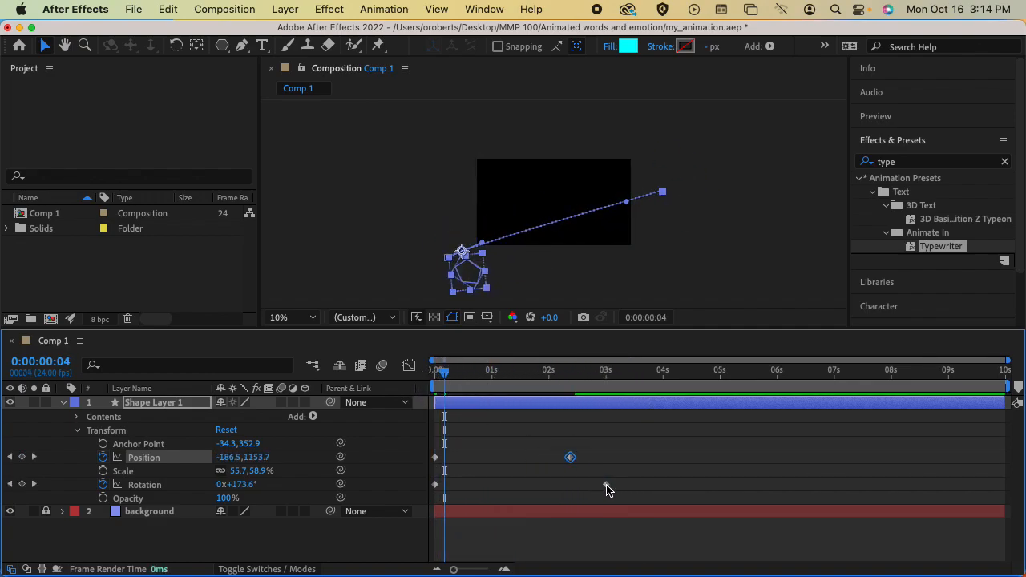
left_click_drag(606, 485, 611, 484)
left_click_drag(449, 384, 537, 379)
left_click_drag(448, 257, 523, 129)
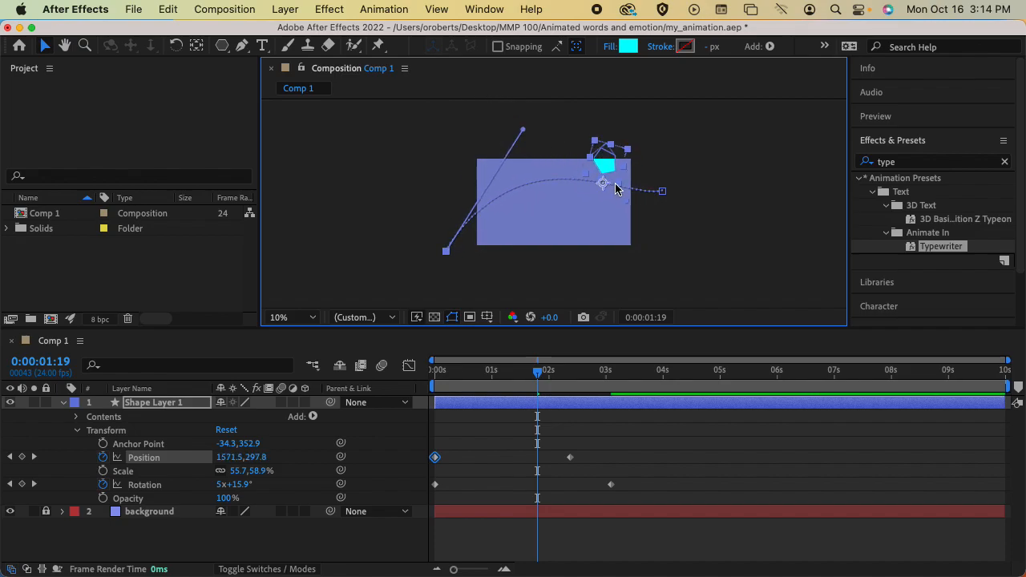
Bend the path's end downward, try repositioning the pentagon mid-flight, then undo those extra keyframes.
left_click_drag(662, 190, 653, 229)
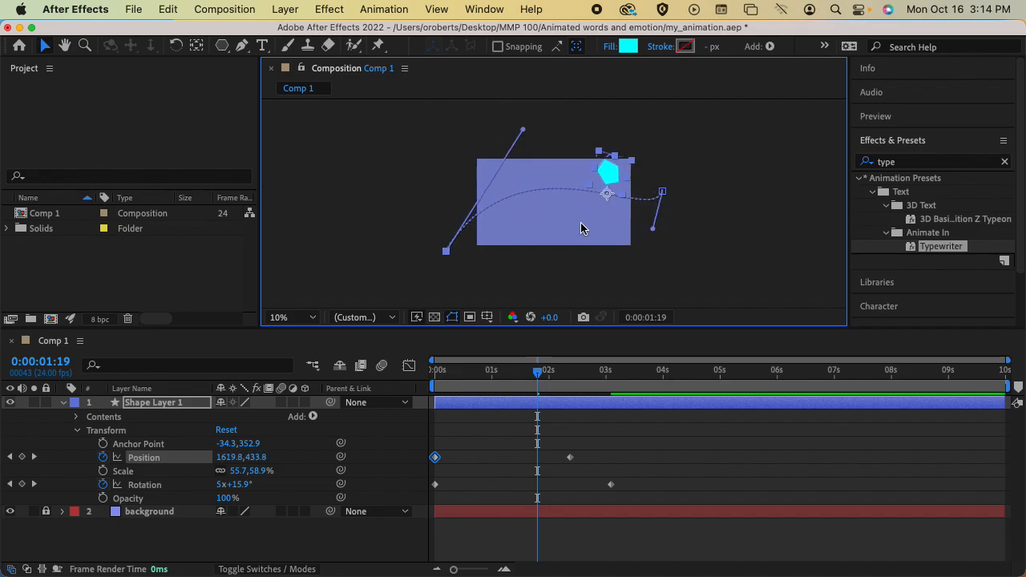
left_click_drag(538, 371, 435, 371)
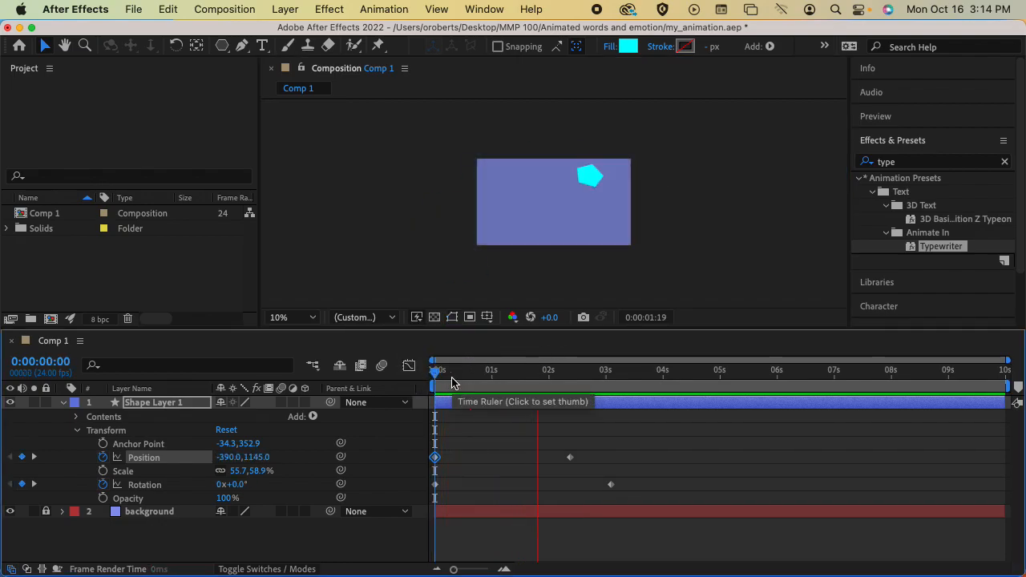
left_click_drag(455, 382, 485, 373)
left_click_drag(514, 198, 516, 167)
key("space")
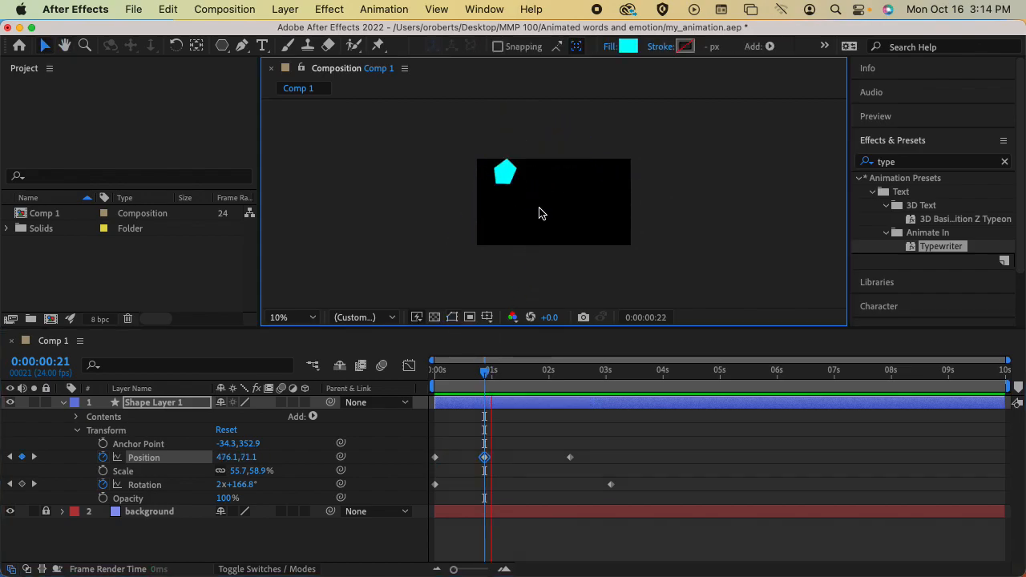
key("space")
left_click_drag(619, 187, 586, 229)
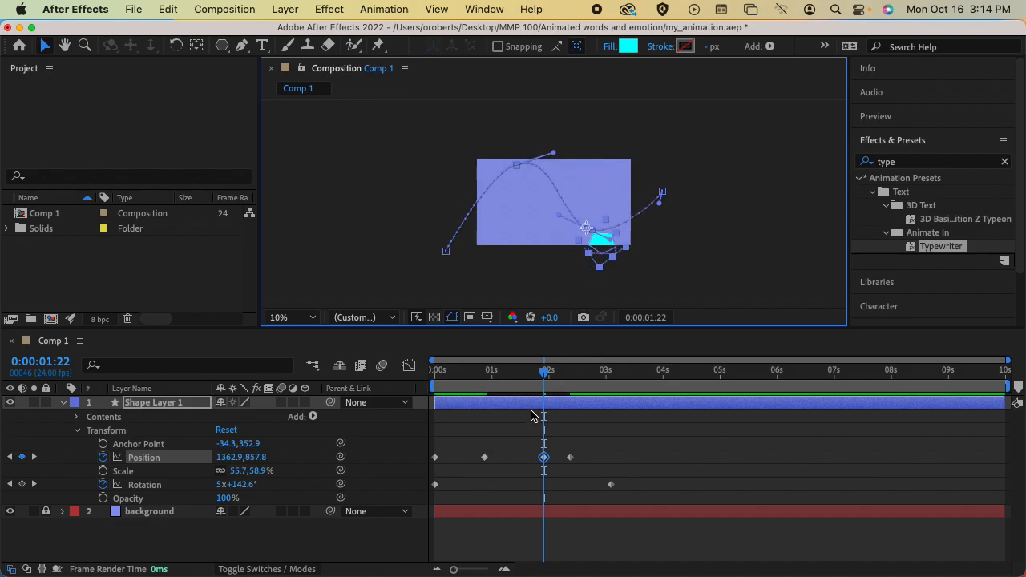
key("super+z")
key("super+z")
Reshape the top and lower-right curves of the path, then preview with the pentagon deselected.
left_click_drag(523, 129, 543, 140)
left_click_drag(653, 228, 608, 222)
key("space")
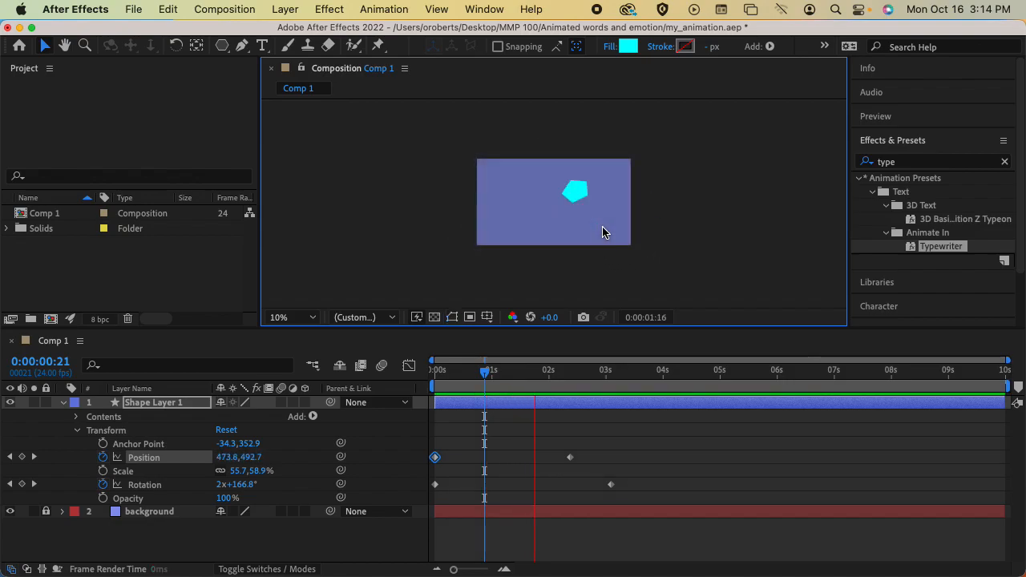
key("space")
left_click_drag(609, 375, 428, 371)
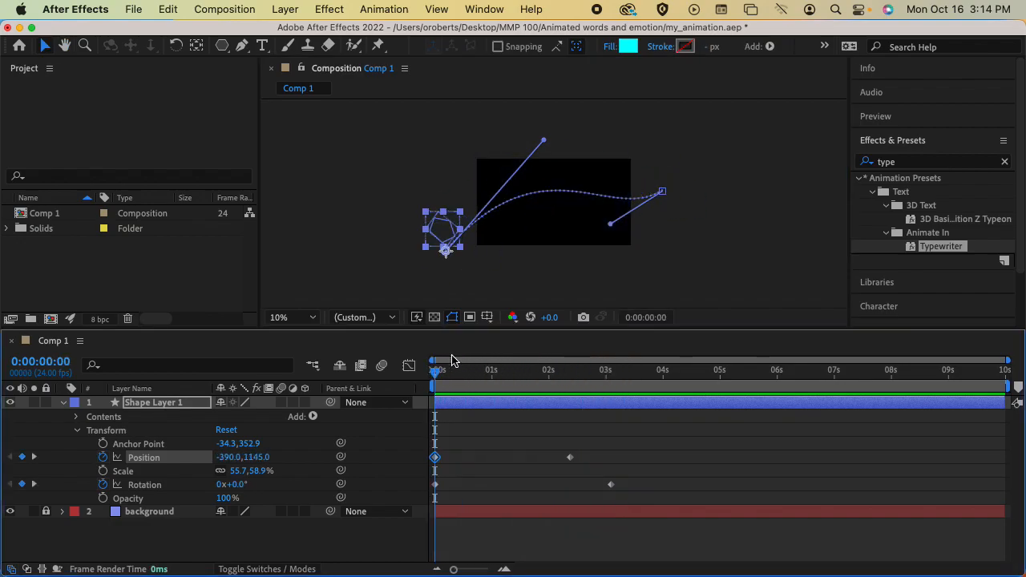
left_click(548, 260)
key("space")
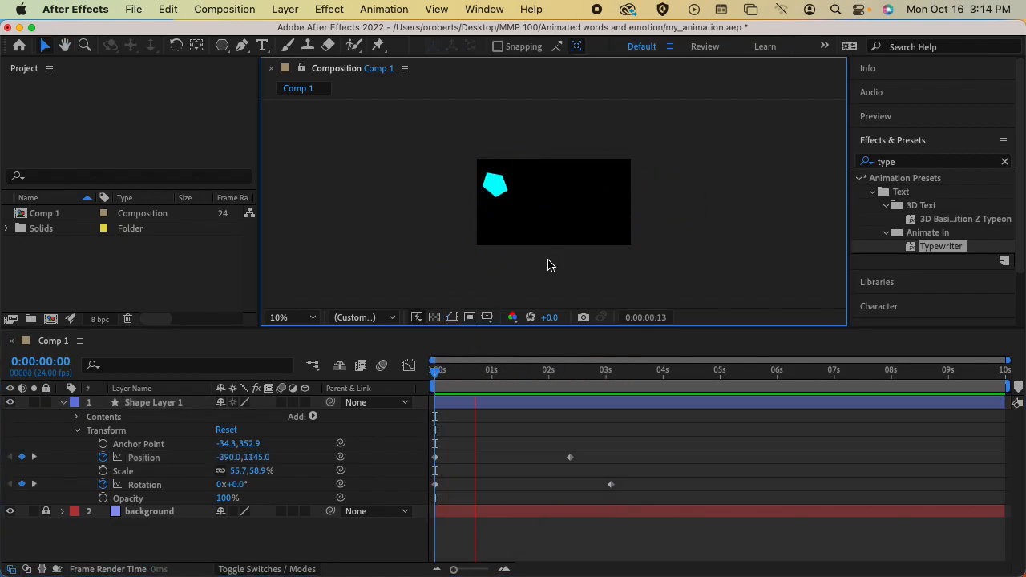
Replay the pentagon's flight several times from the first frame to review the motion.
key("space")
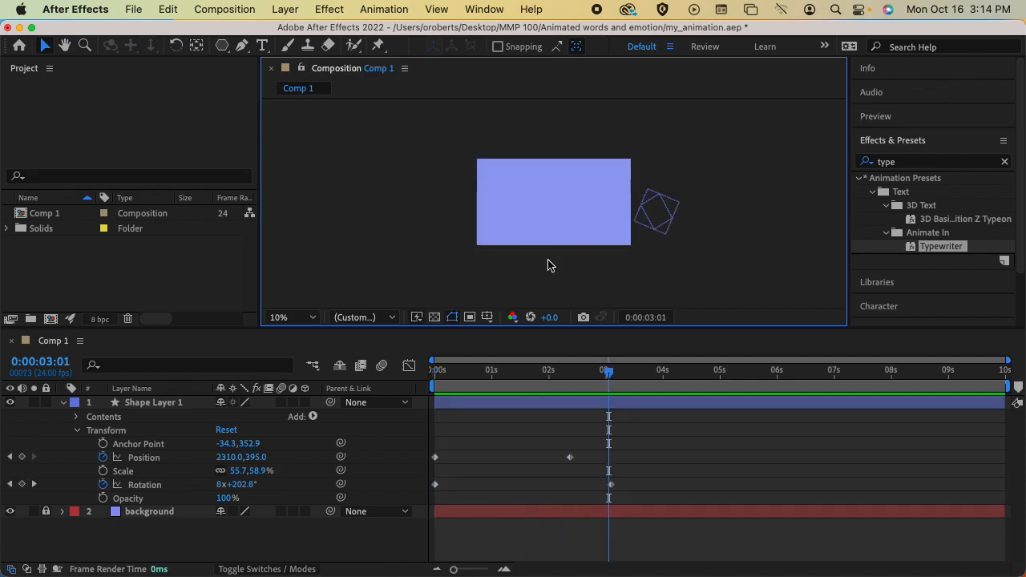
left_click(435, 372)
key("space")
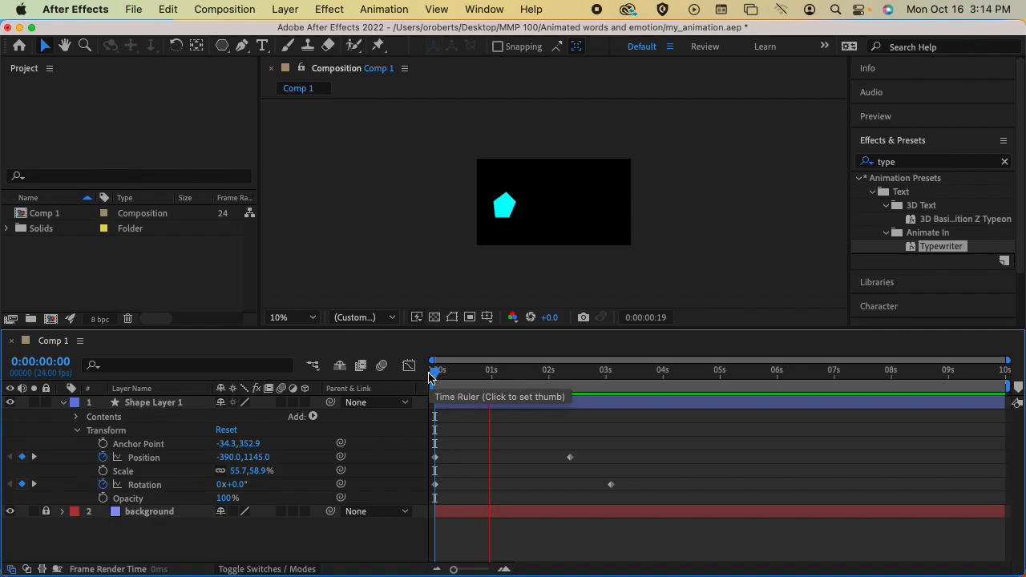
key("space")
left_click_drag(545, 376, 429, 375)
key("space")
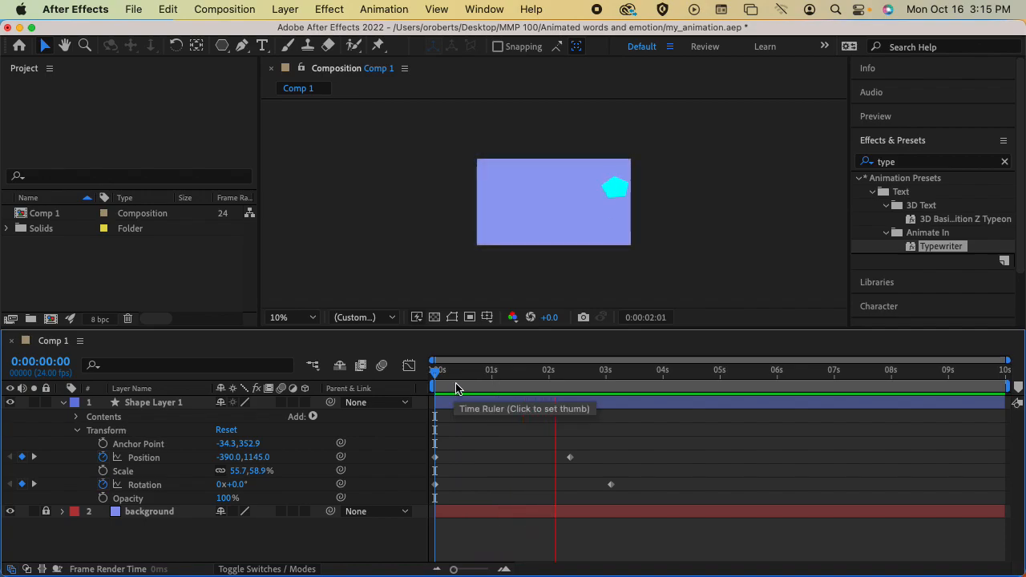
left_click_drag(596, 383, 440, 375)
key("space")
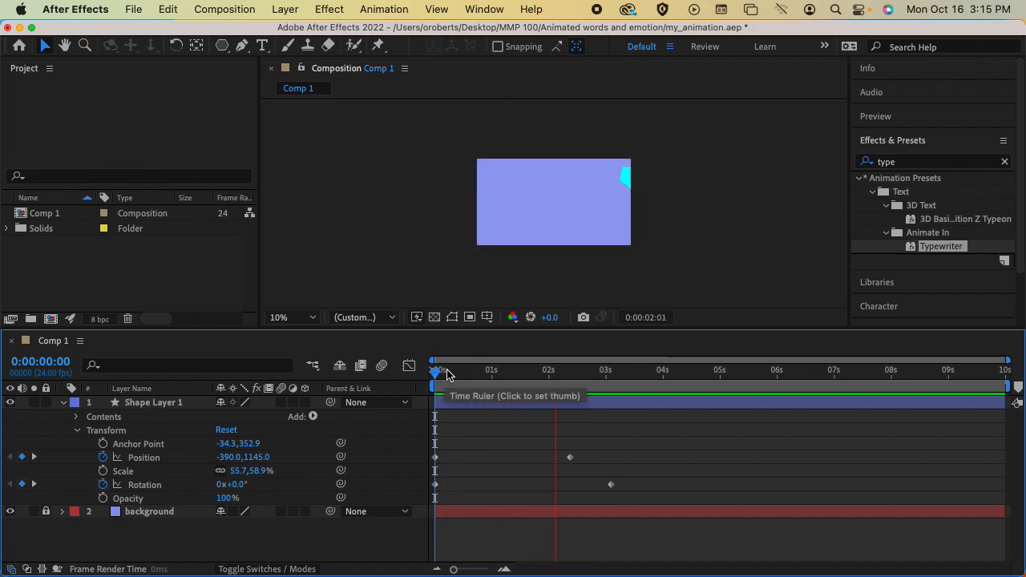
key("space")
left_click_drag(665, 376, 434, 373)
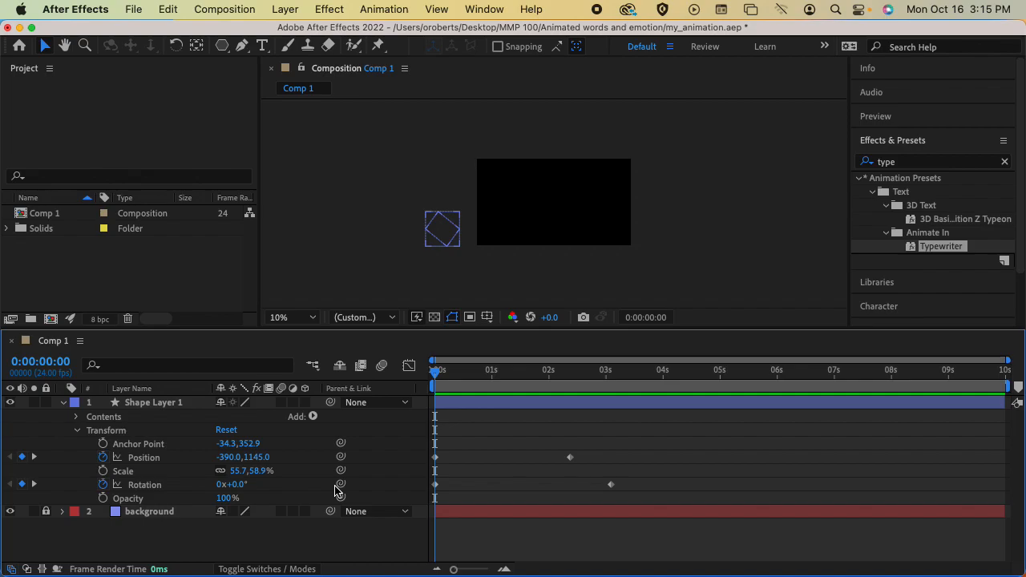
key("space")
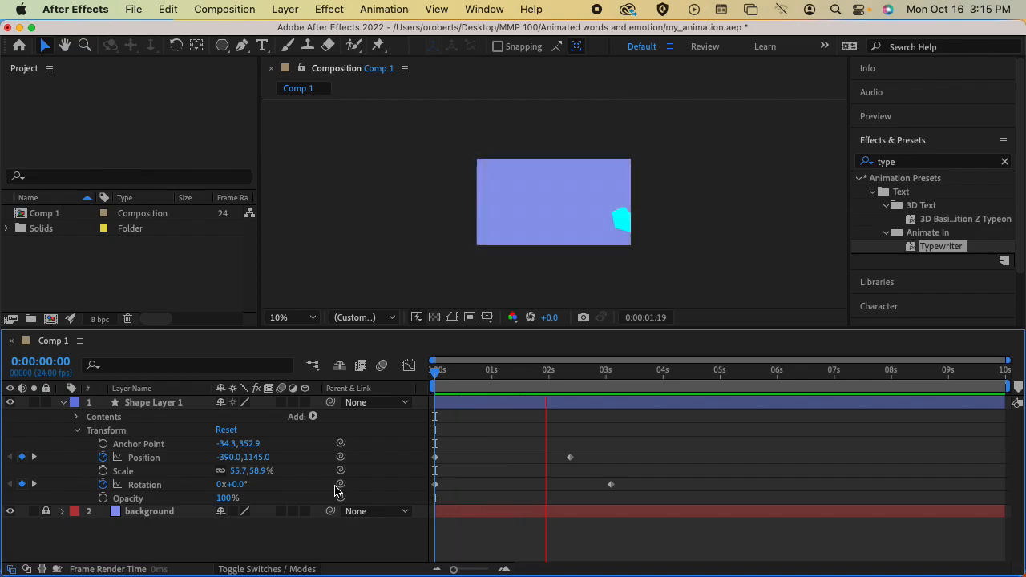
key("space")
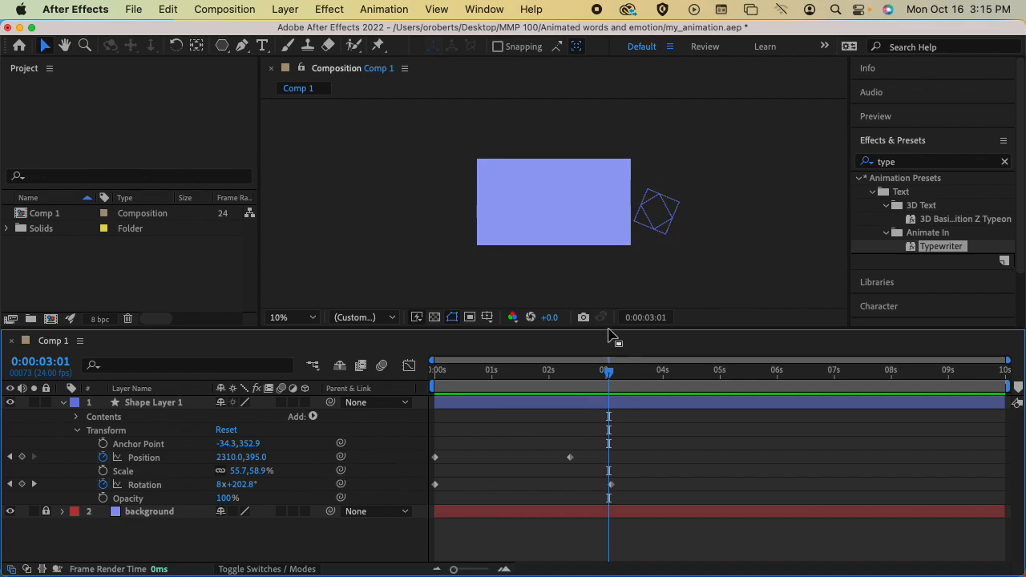
Set the viewer to 20%, preview again, save the project, and select the Rotation keyframes.
key("period")
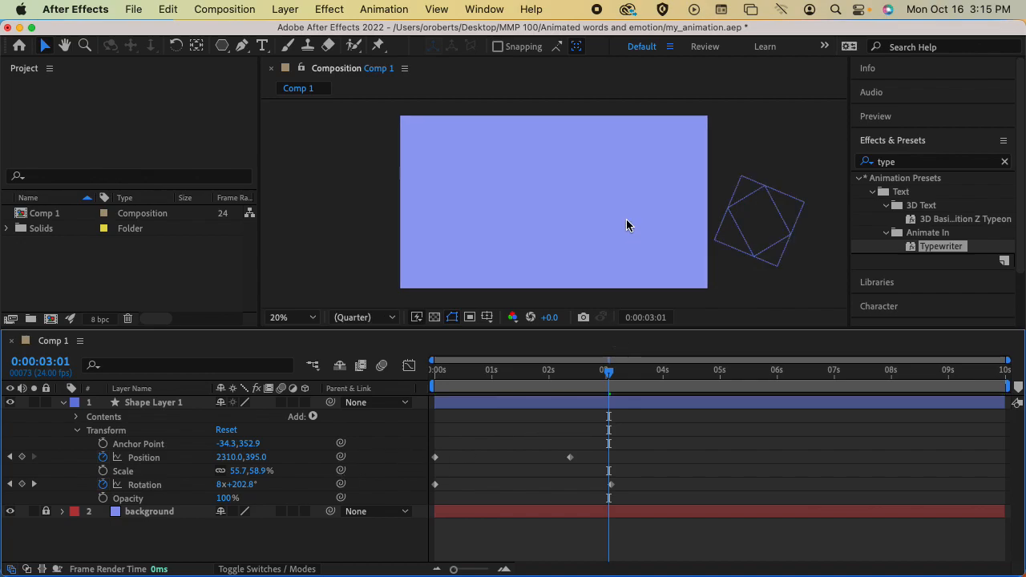
left_click_drag(606, 372, 433, 377)
key("space")
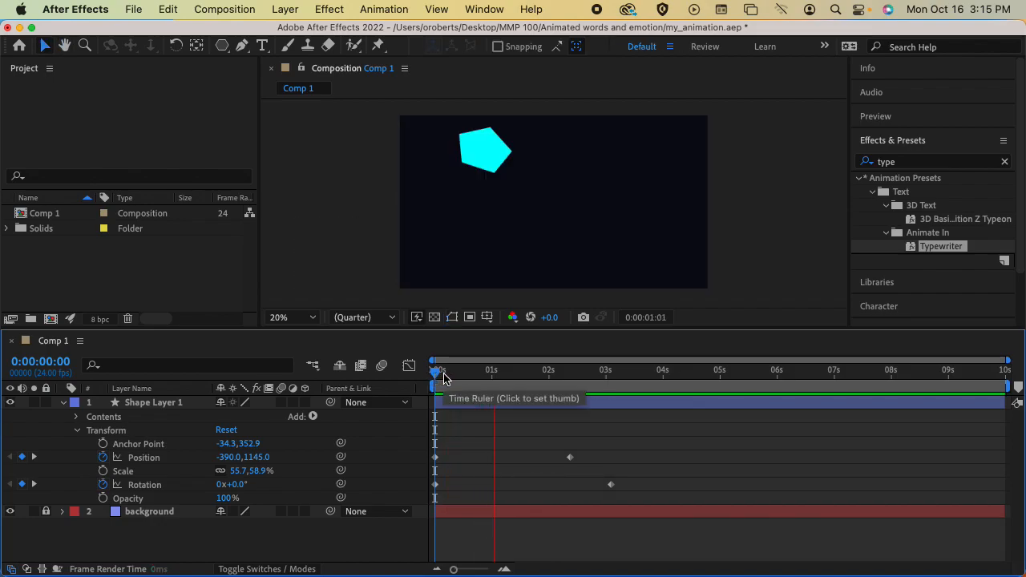
key("space")
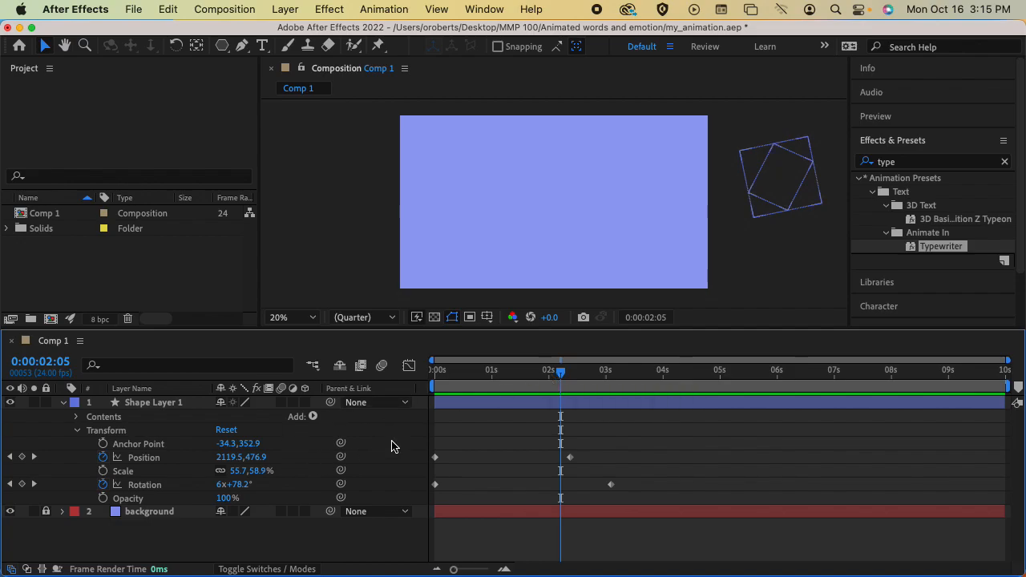
left_click_drag(561, 372, 430, 381)
key("super+s")
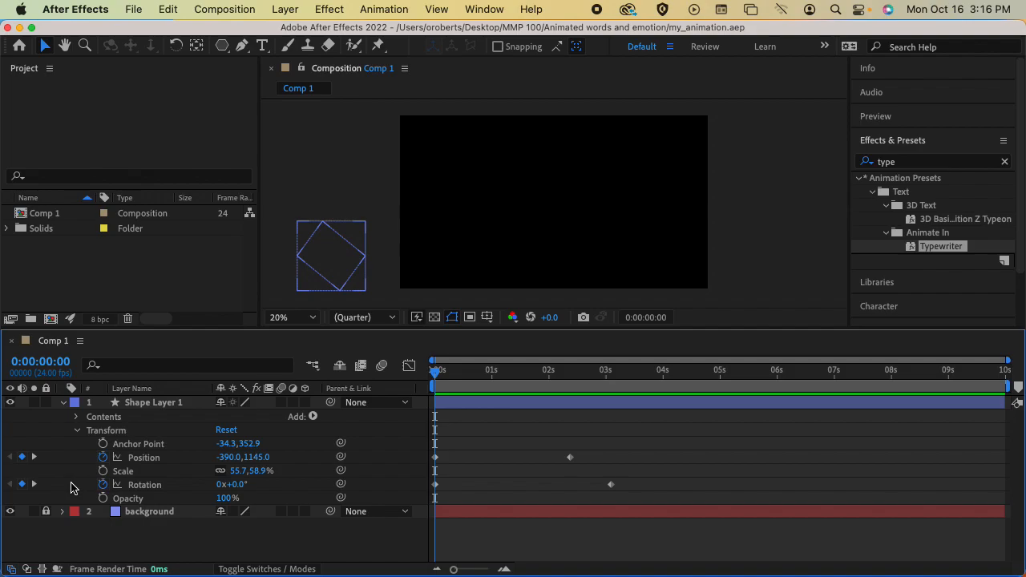
left_click(140, 486)
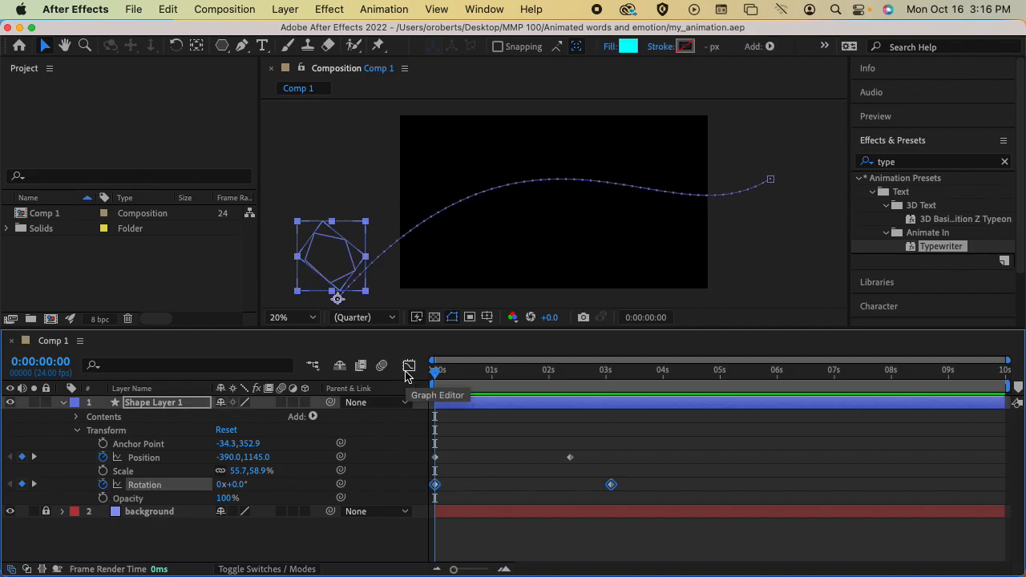
Fit the Rotation value graph to view, showing 0° to about 3000° over 3 s, and select its keyframes.
left_click(408, 367)
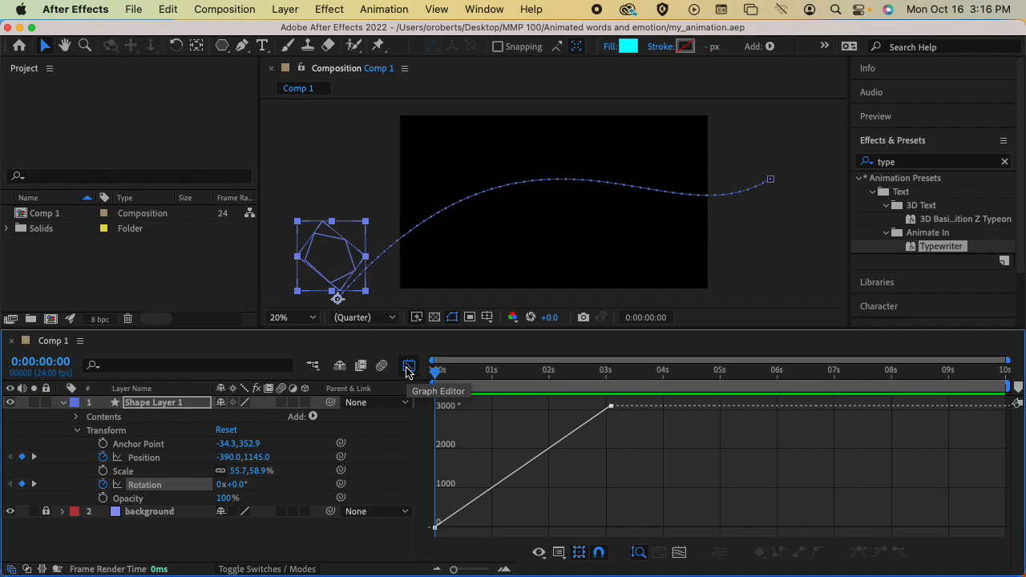
left_click(680, 550)
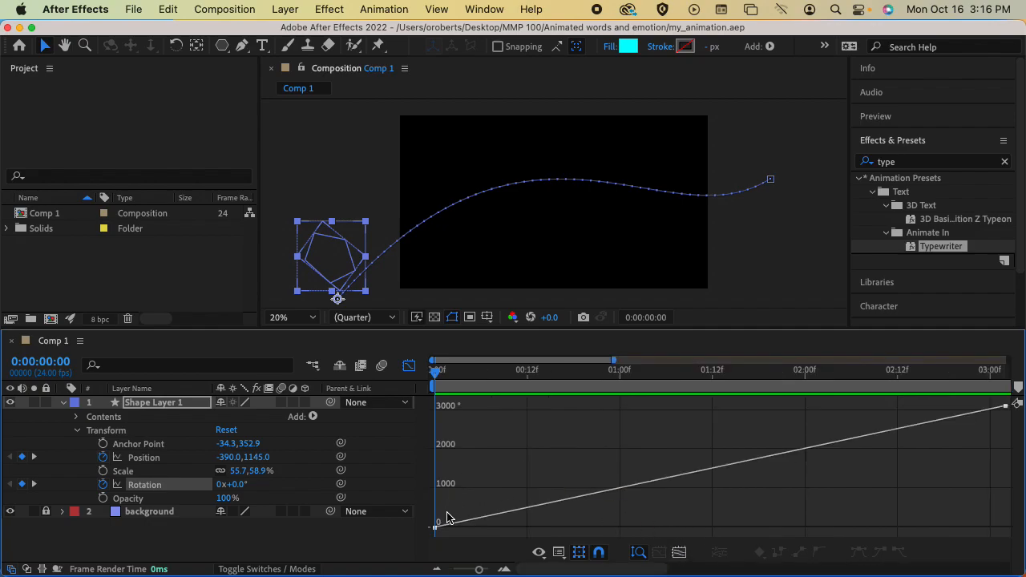
left_click_drag(435, 370, 435, 394)
left_click(435, 528)
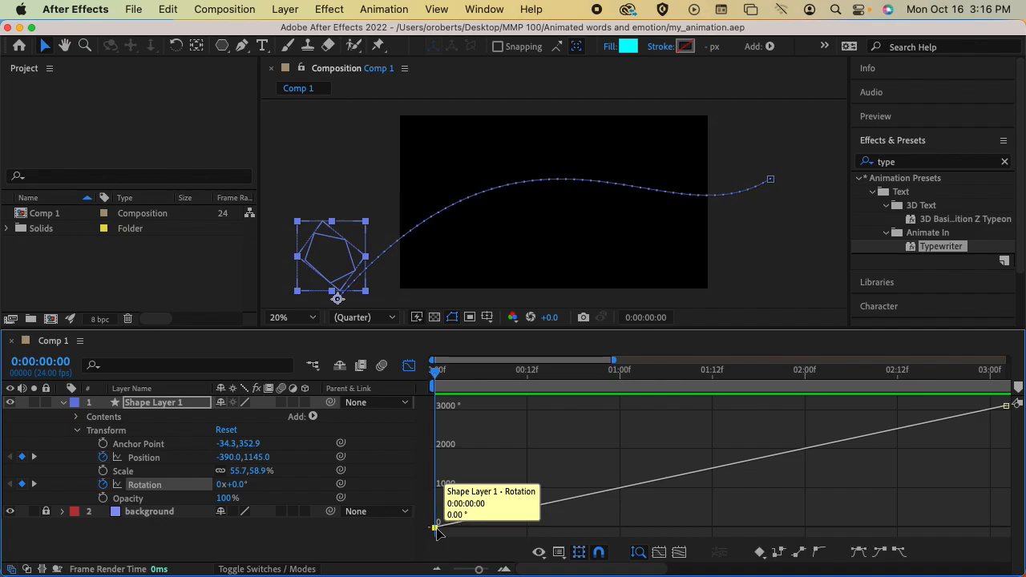
left_click(1007, 407)
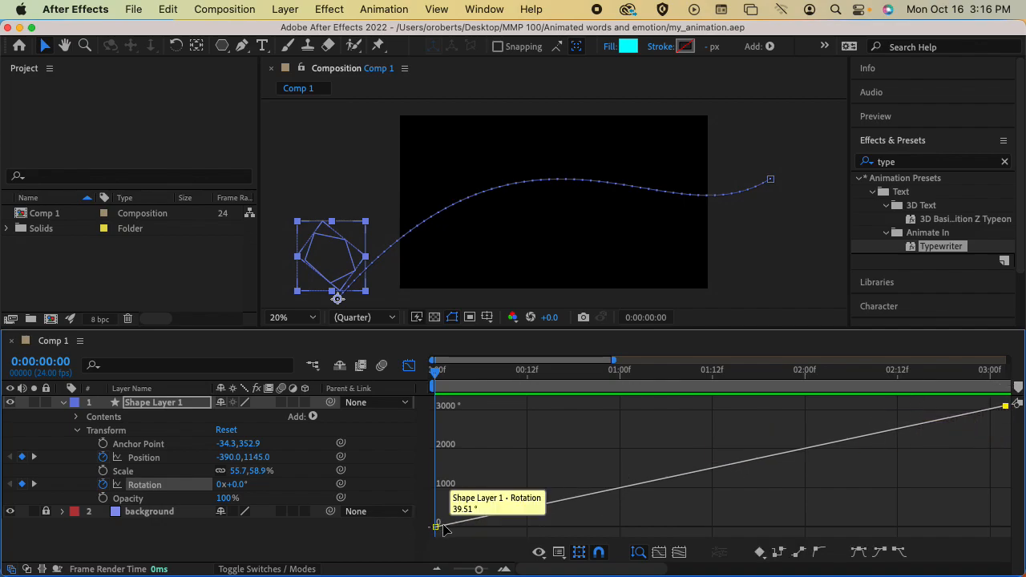
left_click_drag(436, 527, 511, 484)
key("super+z")
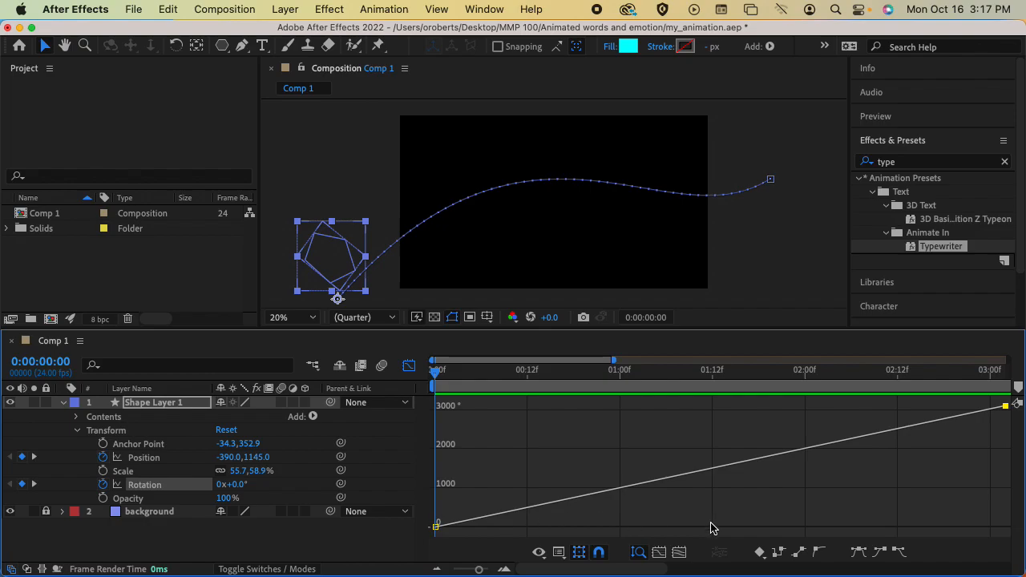
Apply Easy Ease to both Rotation keyframes and lengthen the ease at the start.
left_click(858, 554)
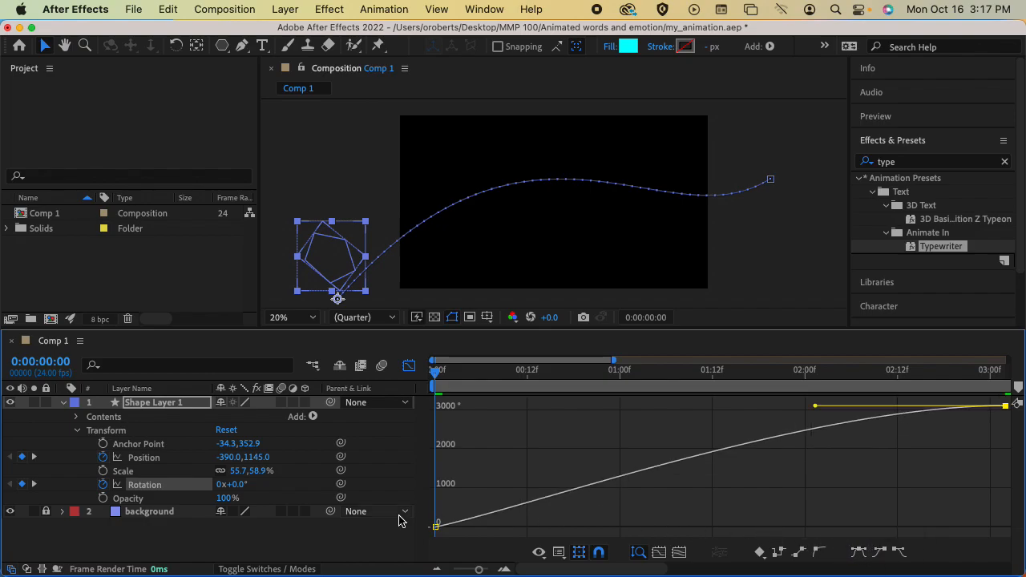
left_click(435, 527)
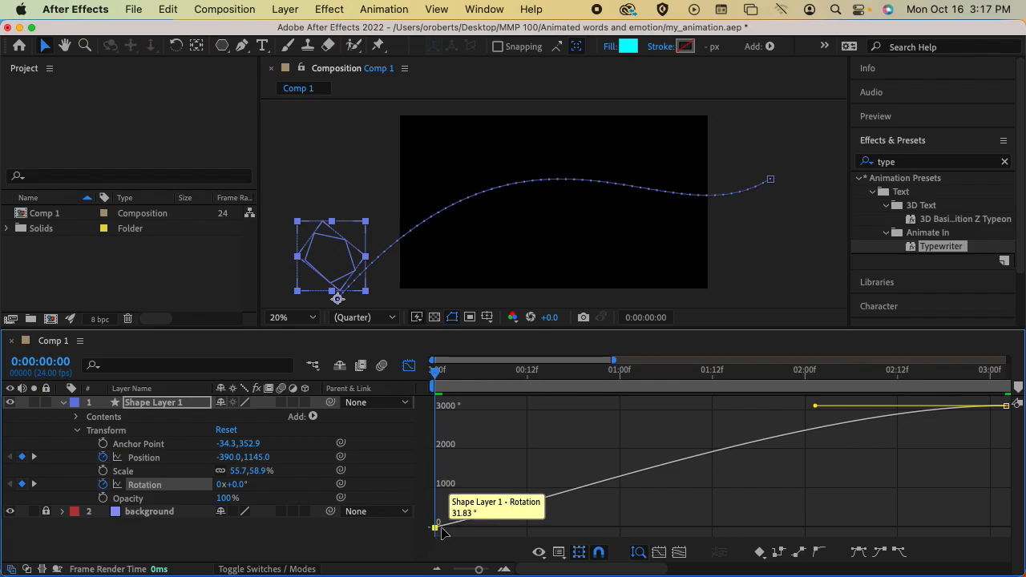
left_click(858, 553)
left_click_drag(624, 529, 775, 525)
left_click_drag(817, 525, 918, 528)
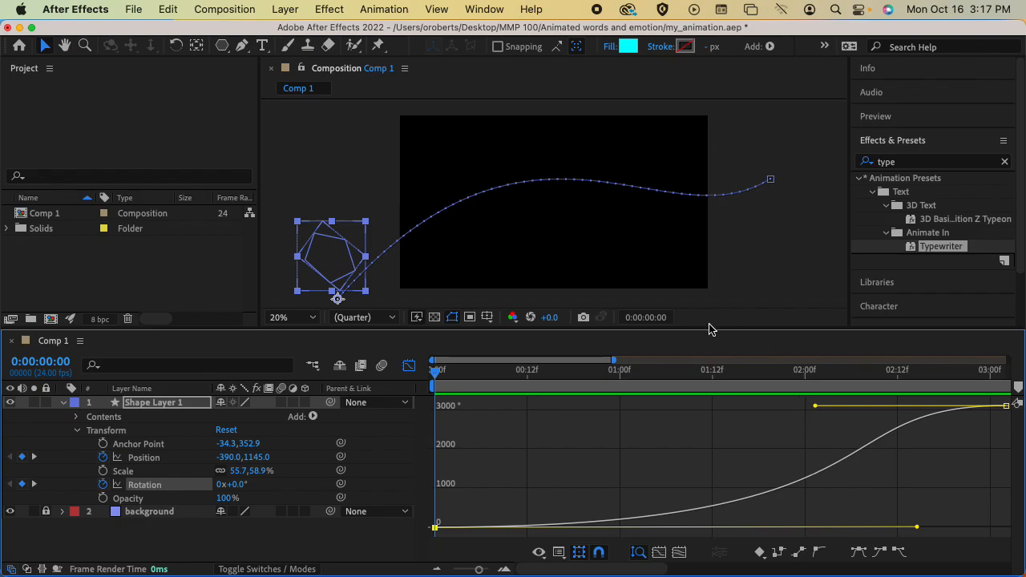
Preview the eased spin, with the timeline zoomed out to show 0 to 5 seconds.
key("space")
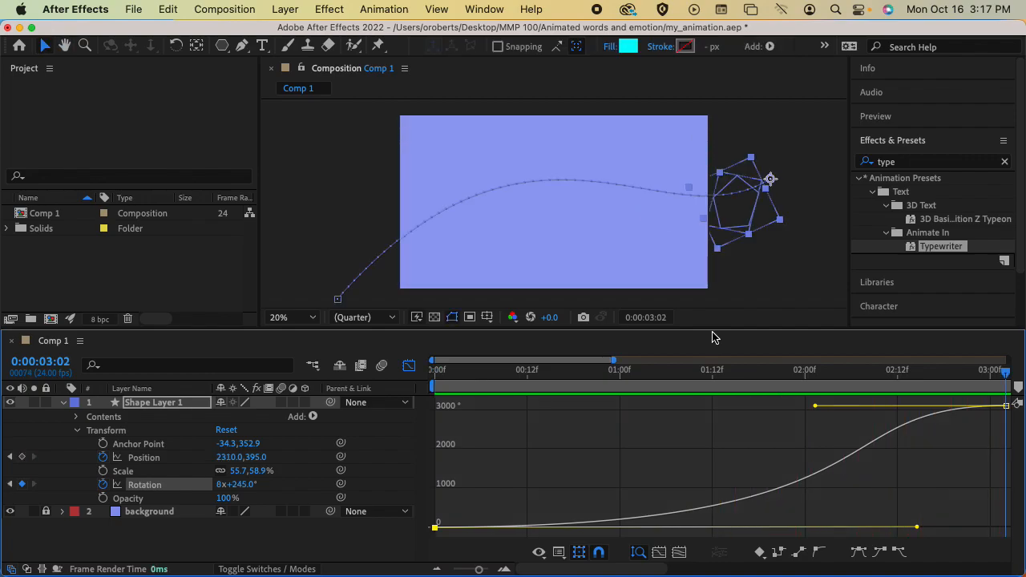
key("space")
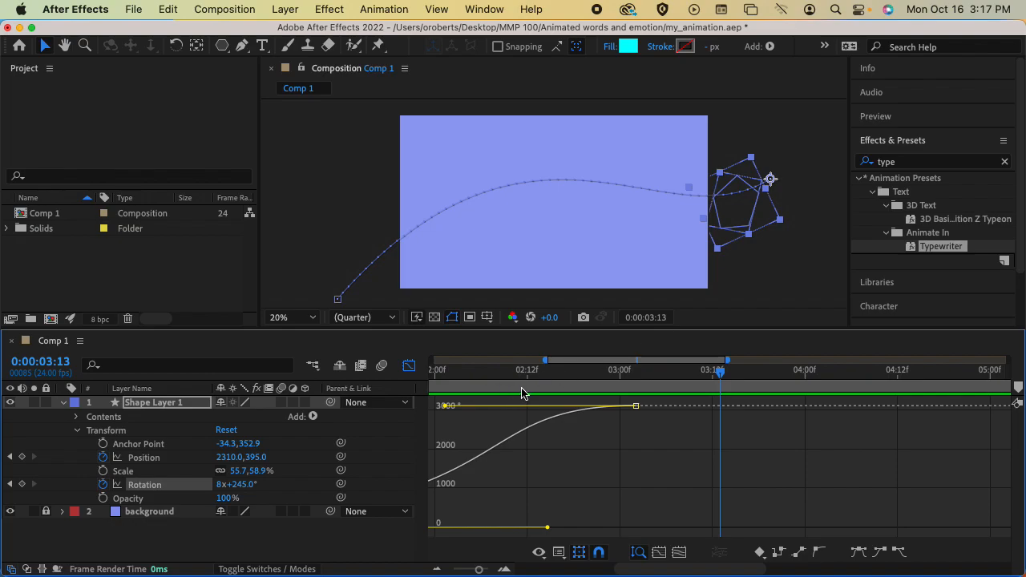
left_click_drag(548, 362, 433, 361)
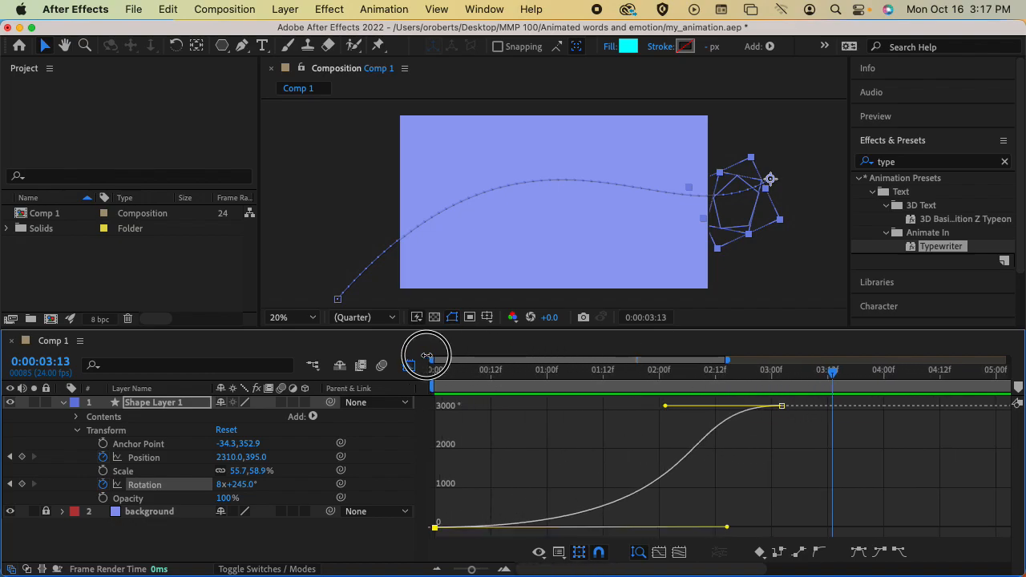
left_click(435, 370)
key("space")
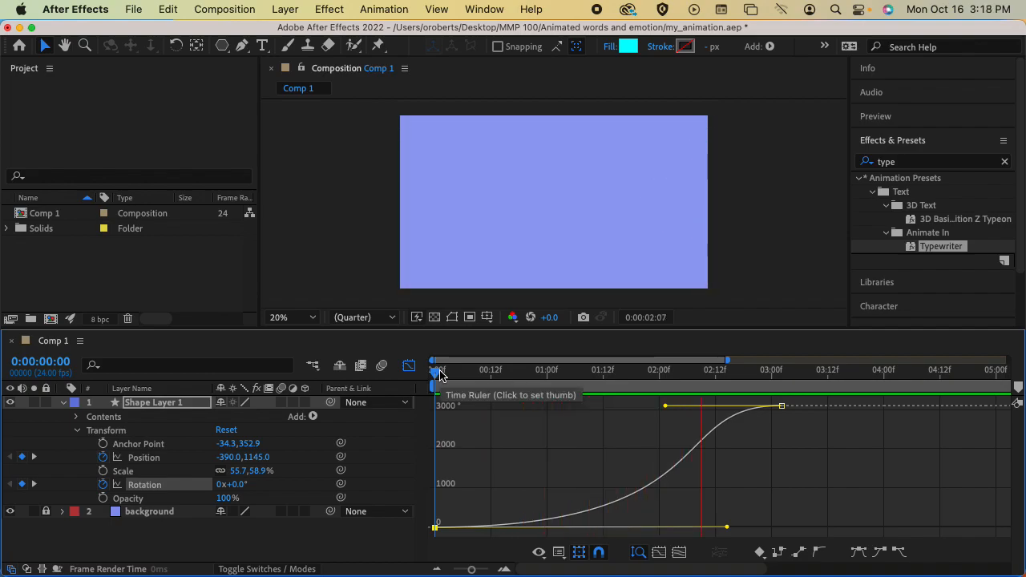
left_click_drag(487, 368, 782, 383)
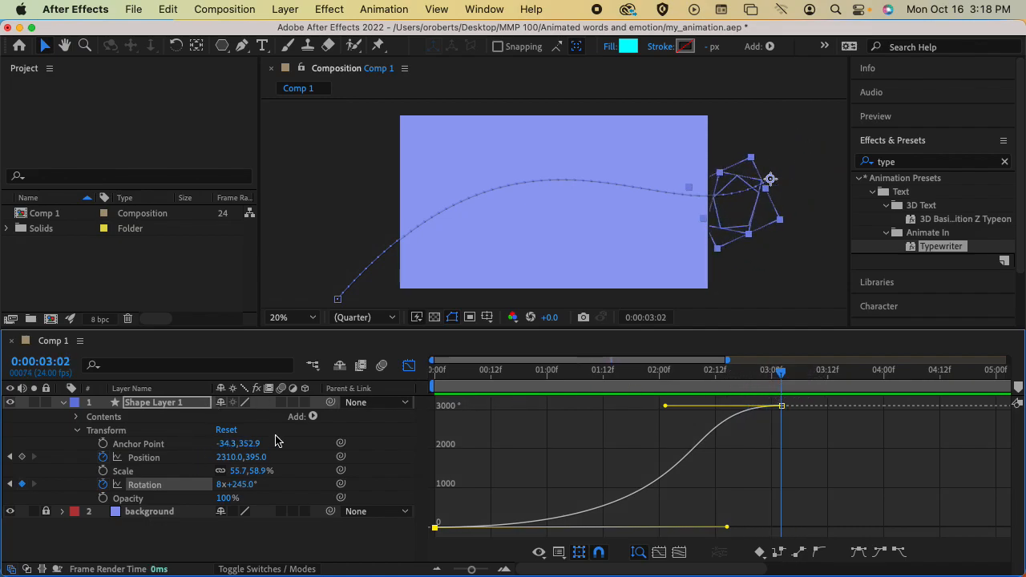
Inspect the 0f and 03:02 Rotation keyframes, scrub to check the spin, then leave the Graph Editor.
left_click(409, 367)
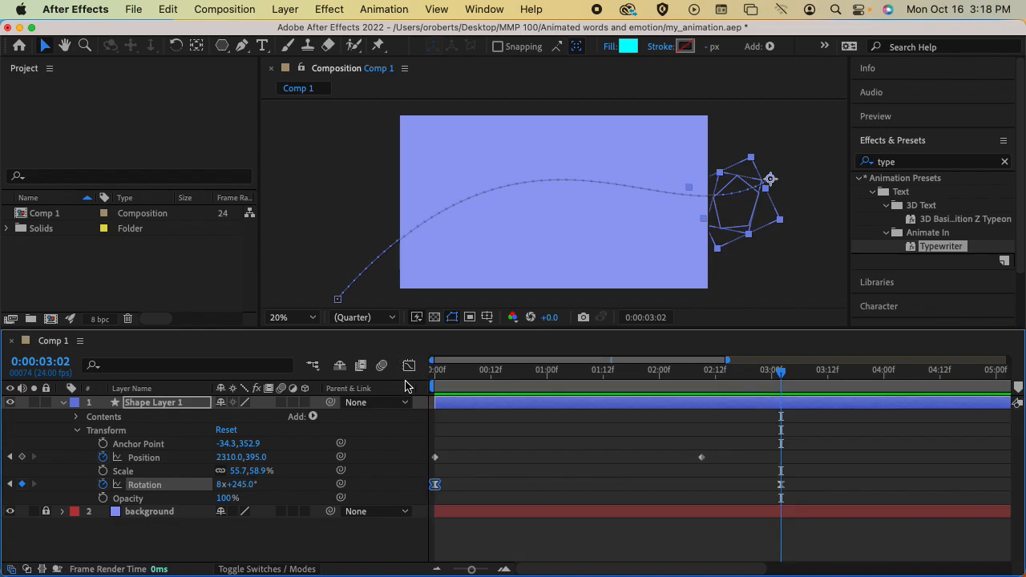
left_click(409, 366)
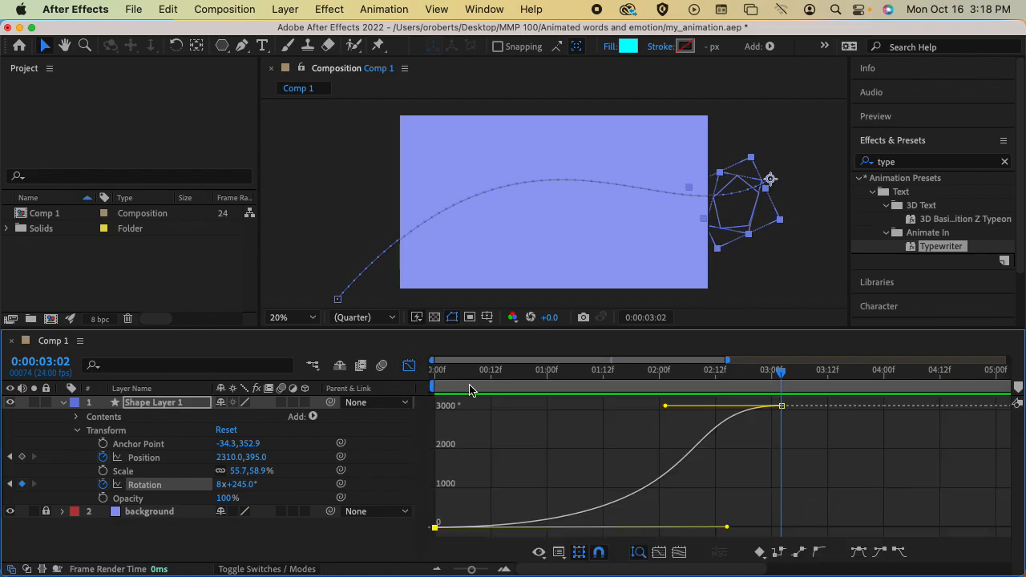
left_click(780, 406)
left_click(436, 527)
left_click_drag(782, 372, 414, 393)
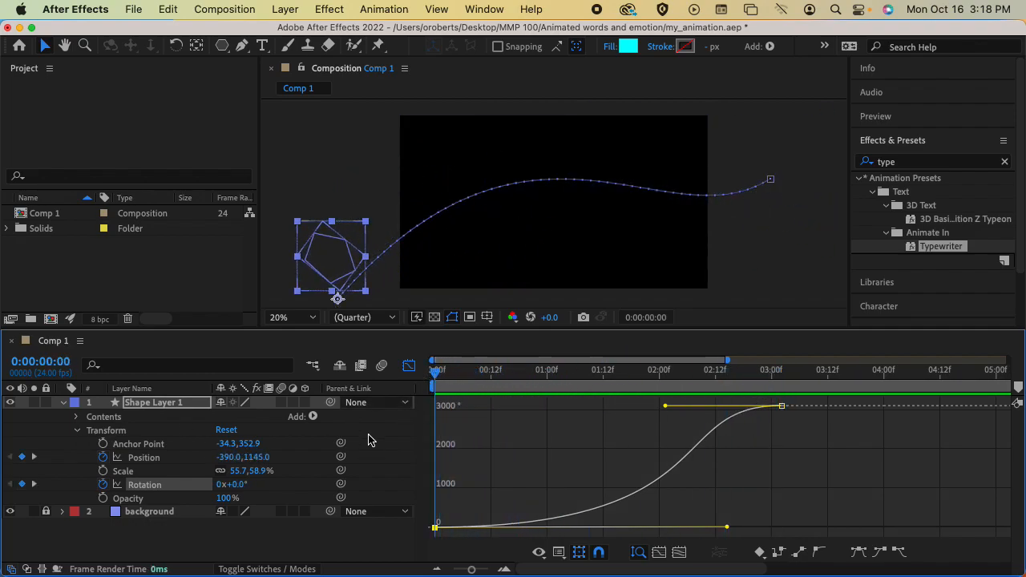
left_click(409, 365)
Collapse and lock Shape Layer 1, then save the project.
left_click(64, 404)
left_click(46, 402)
key("super+s")
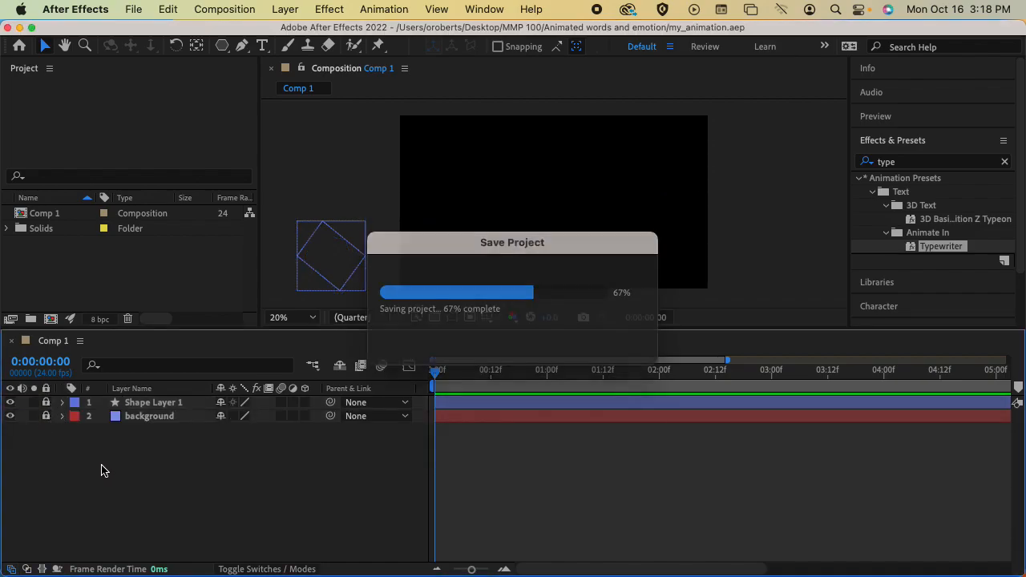
Preview the animation, widen the timeline view to the full 10 seconds, and park at 2 s.
key("space")
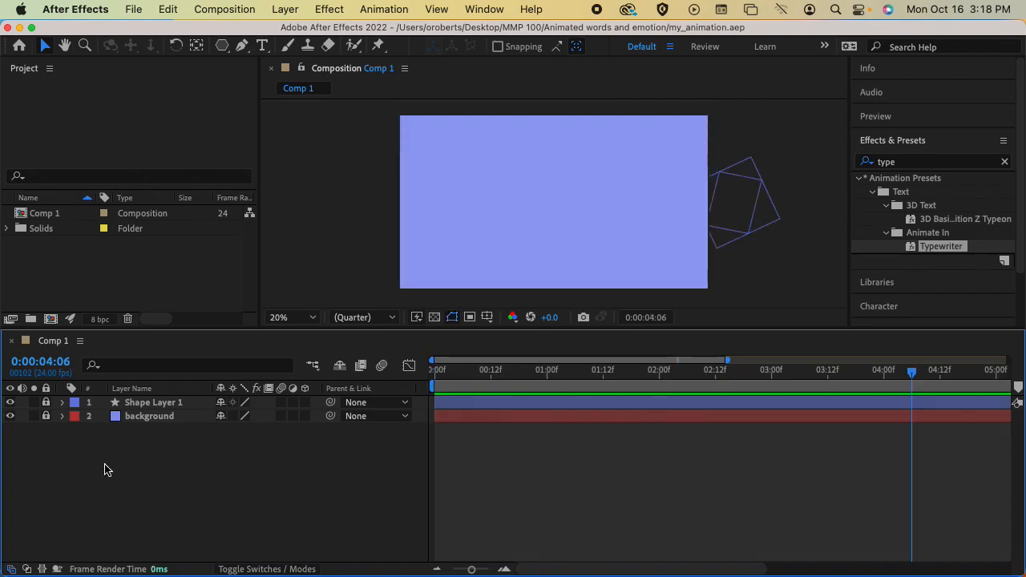
left_click_drag(461, 373, 431, 373)
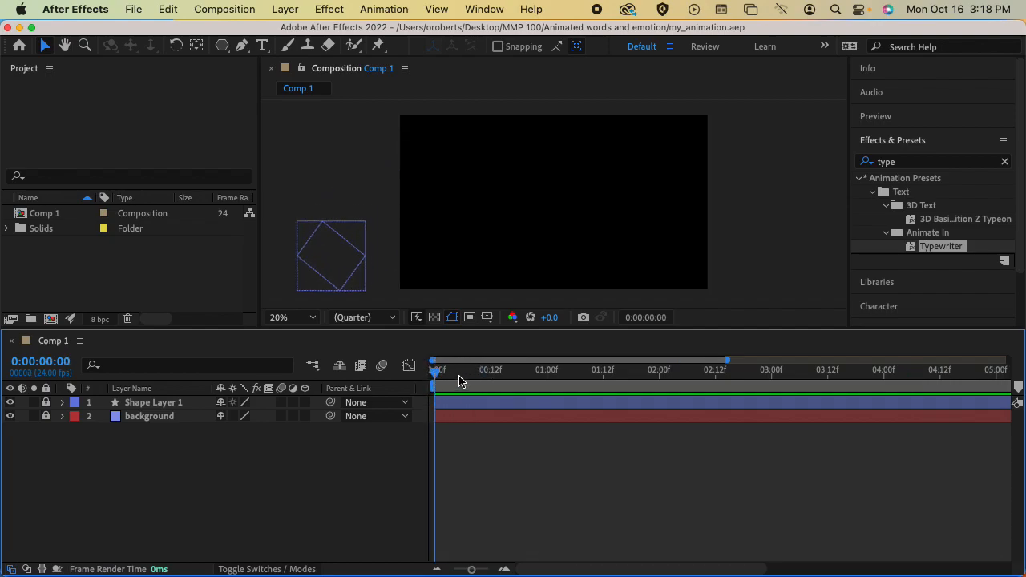
left_click_drag(727, 361, 1007, 361)
left_click_drag(437, 375, 548, 374)
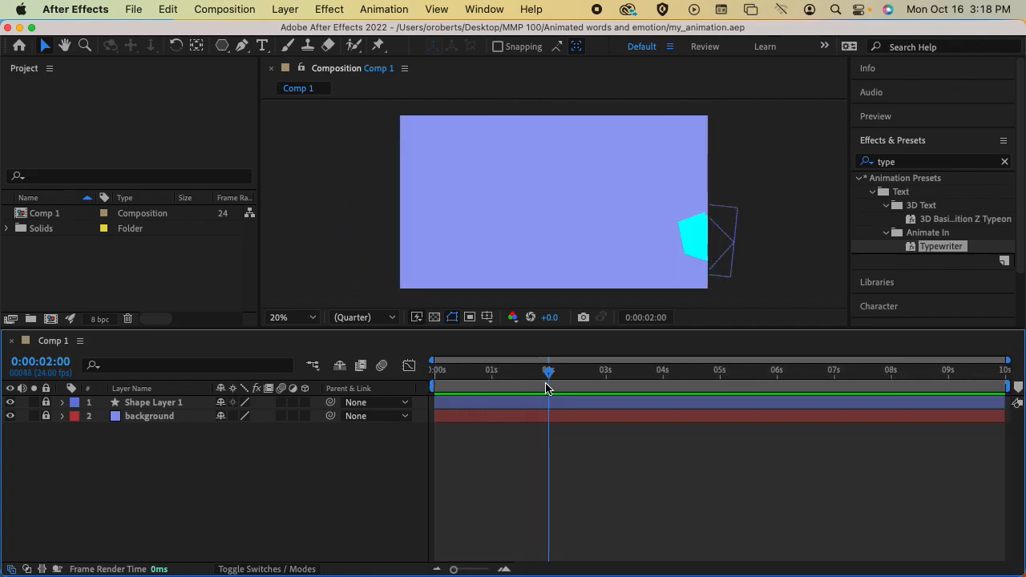
Draw a paragraph text box across the upper comp and type 'excitement'.
left_click(262, 45)
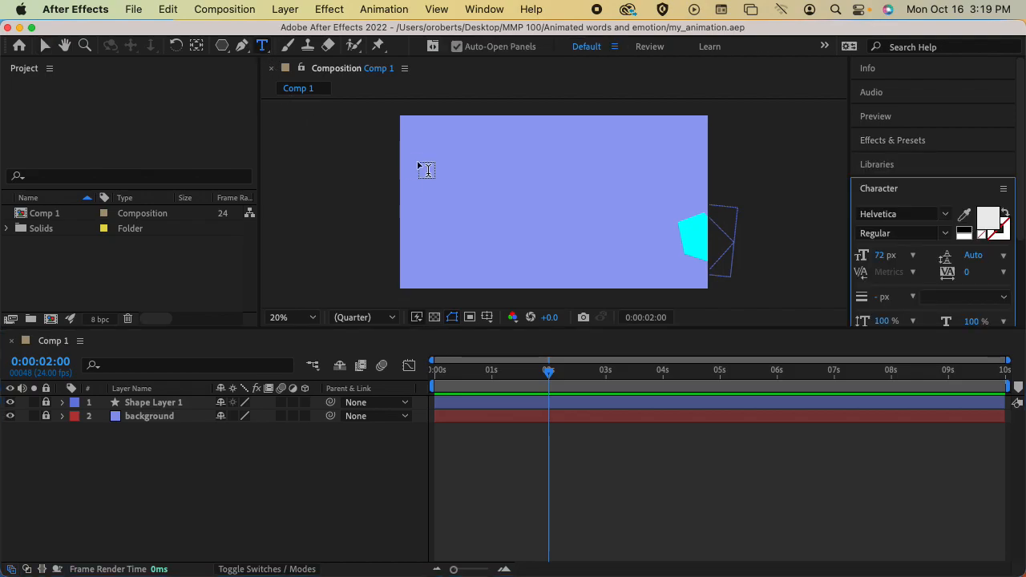
left_click_drag(441, 157, 674, 218)
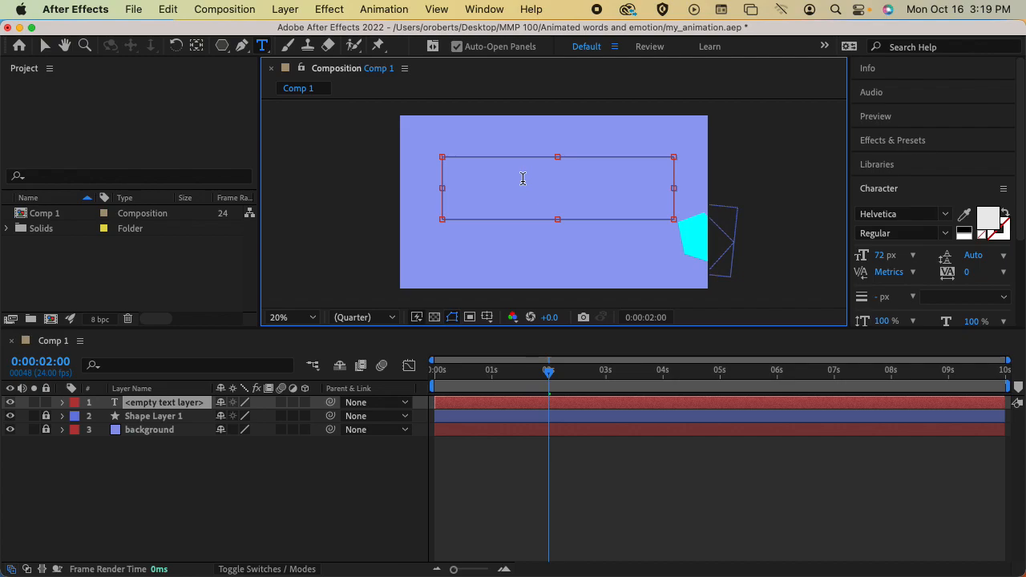
type("excitement")
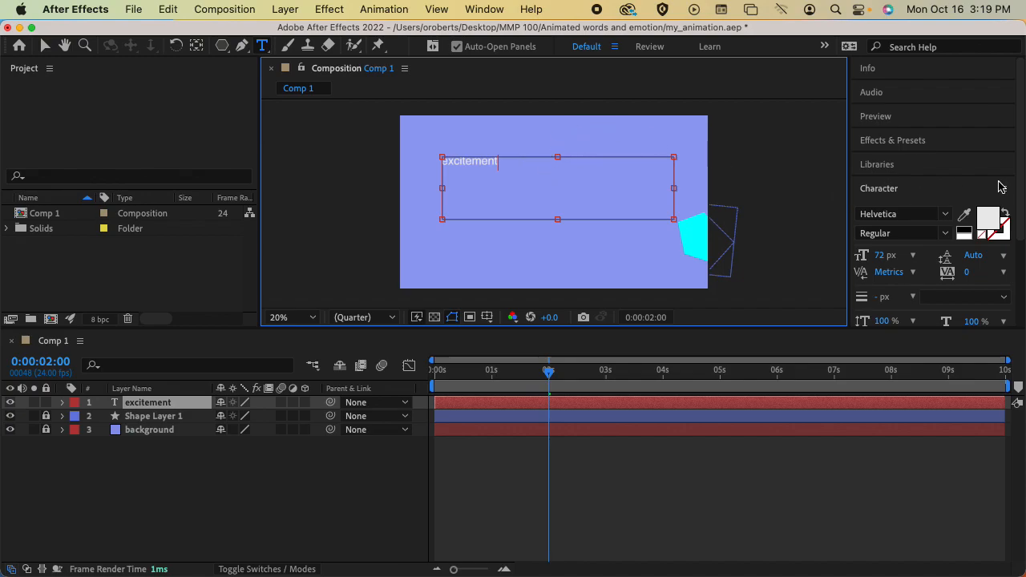
mouse_move(1022, 156)
left_mouse_down()
mouse_move(1019, 314)
mouse_move(1020, 157)
left_mouse_up()
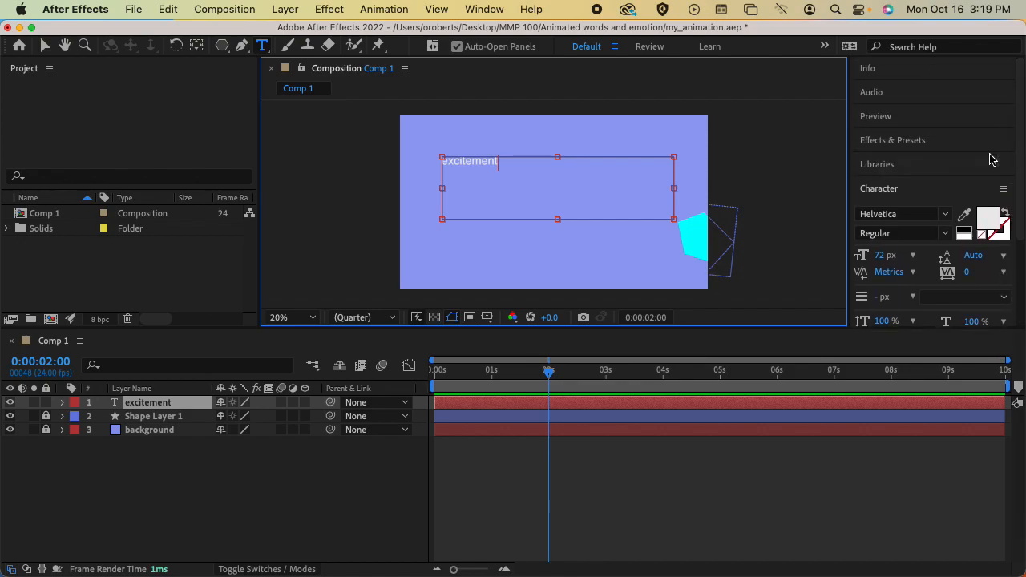
Select the whole word 'excitement' in the text box.
left_click_drag(514, 162, 428, 161)
left_click(509, 164)
left_click_drag(515, 163, 430, 160)
Set the selected text's font family to Marker Felt.
left_click(944, 218)
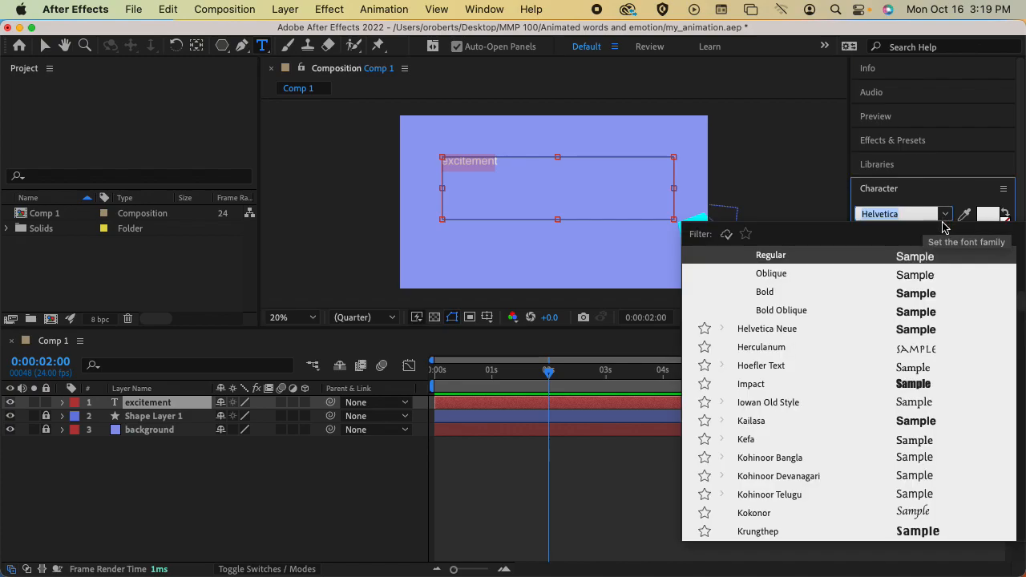
scroll(835, 324, "down", 1)
scroll(836, 325, "down", 3)
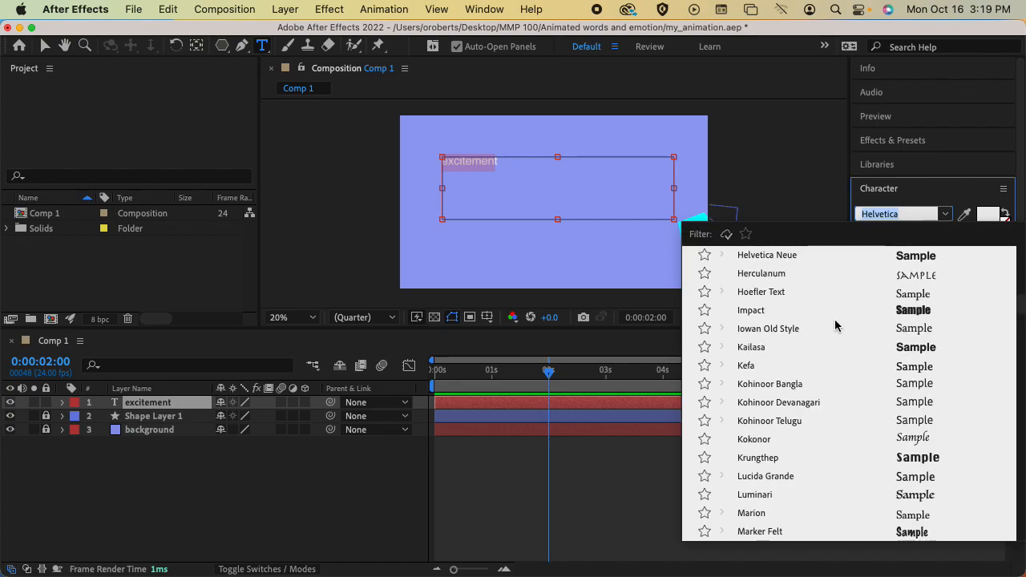
scroll(830, 329, "down", 8)
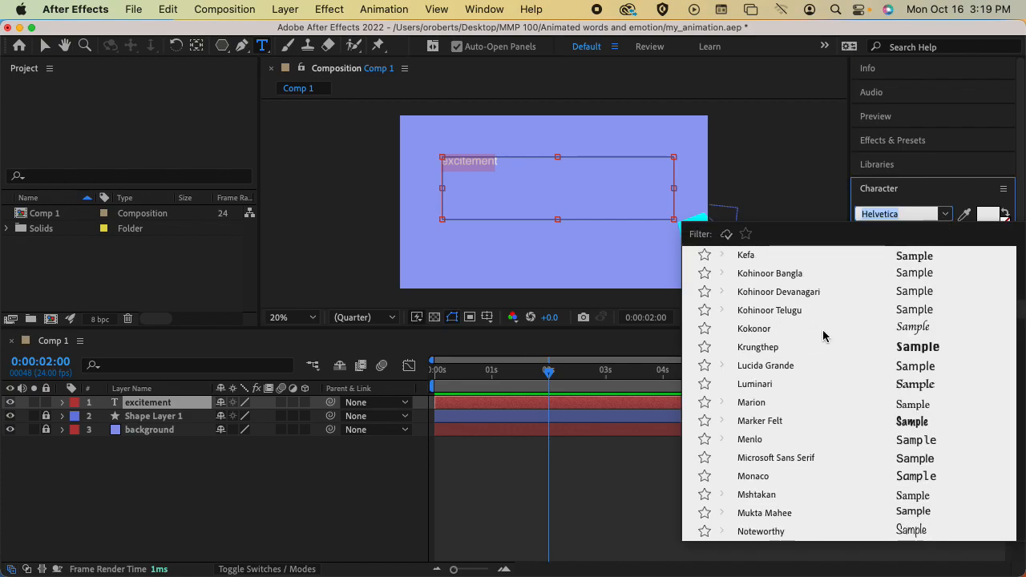
scroll(818, 335, "down", 10)
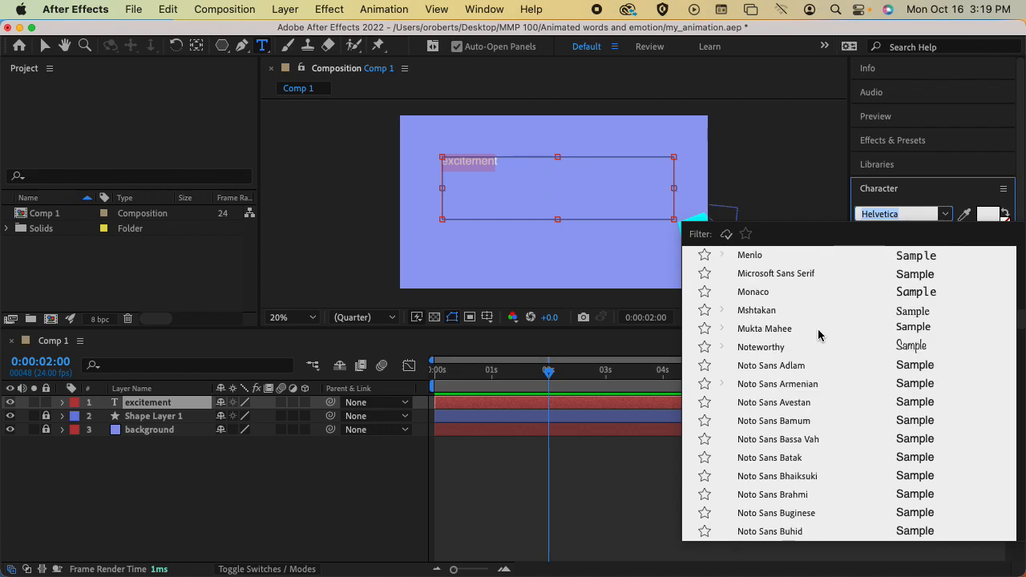
scroll(818, 337, "down", 20)
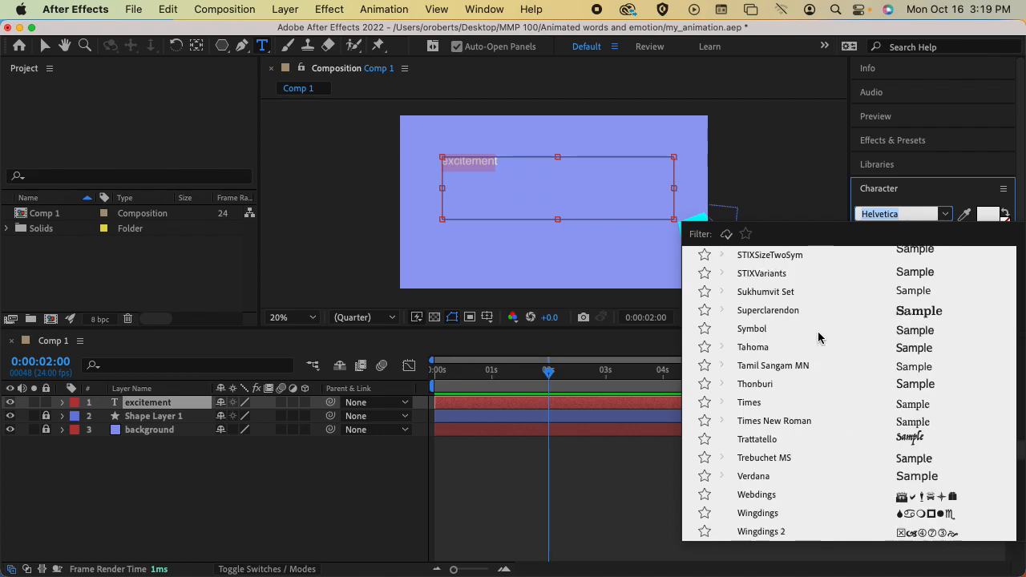
scroll(818, 336, "up", 13)
scroll(818, 337, "down", 15)
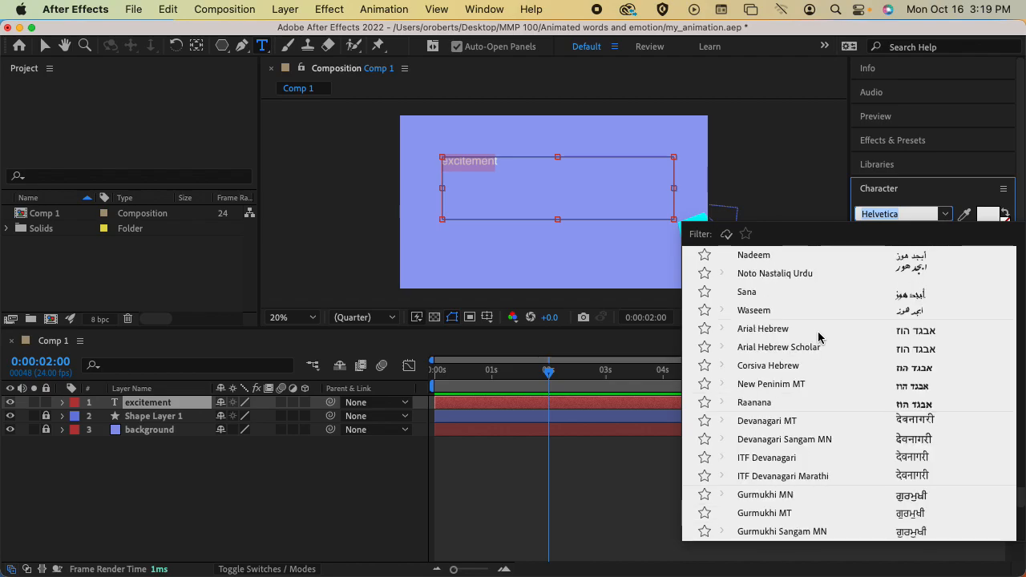
scroll(818, 337, "down", 15)
scroll(818, 337, "up", 15)
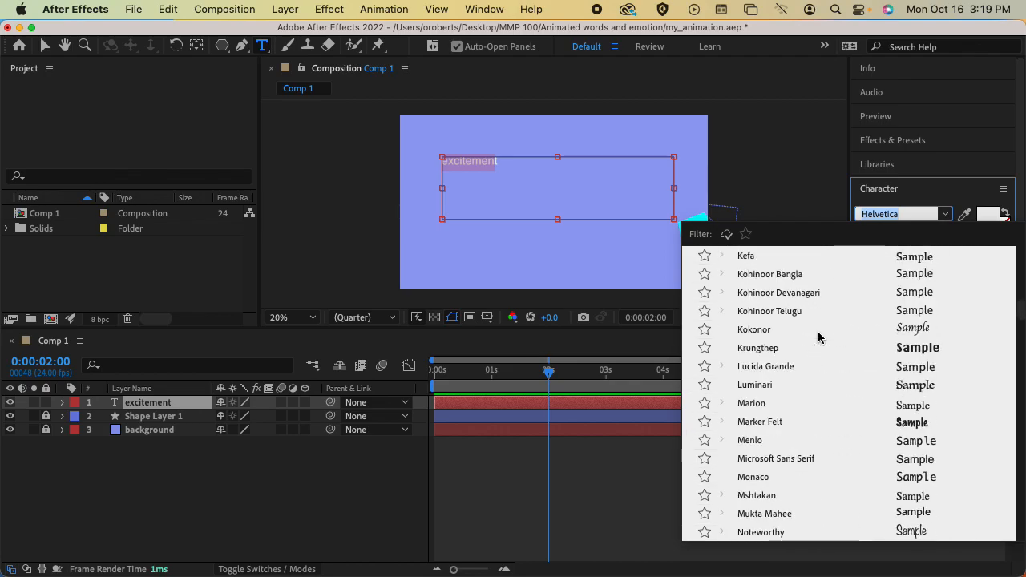
scroll(818, 336, "down", 2)
left_click(786, 364)
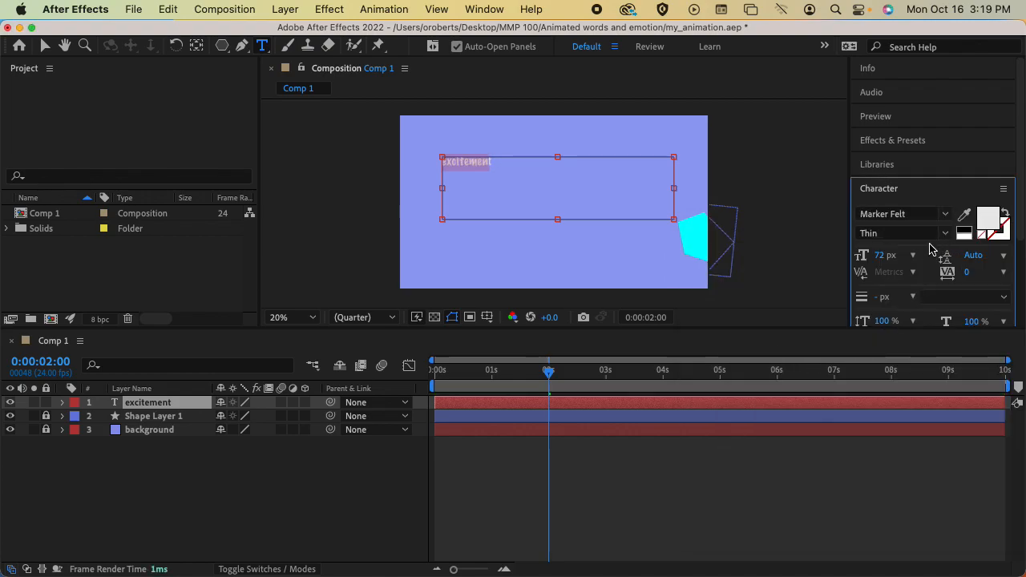
Enlarge the text to 252 px and retype the final letters 'nt' so the whole word matches.
left_click_drag(885, 255, 1018, 253)
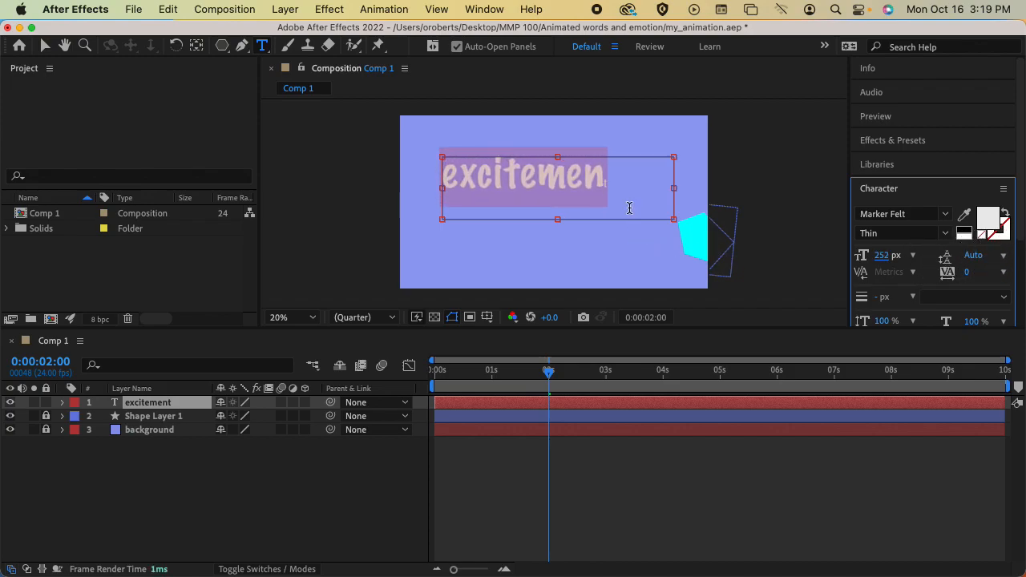
left_click(609, 190)
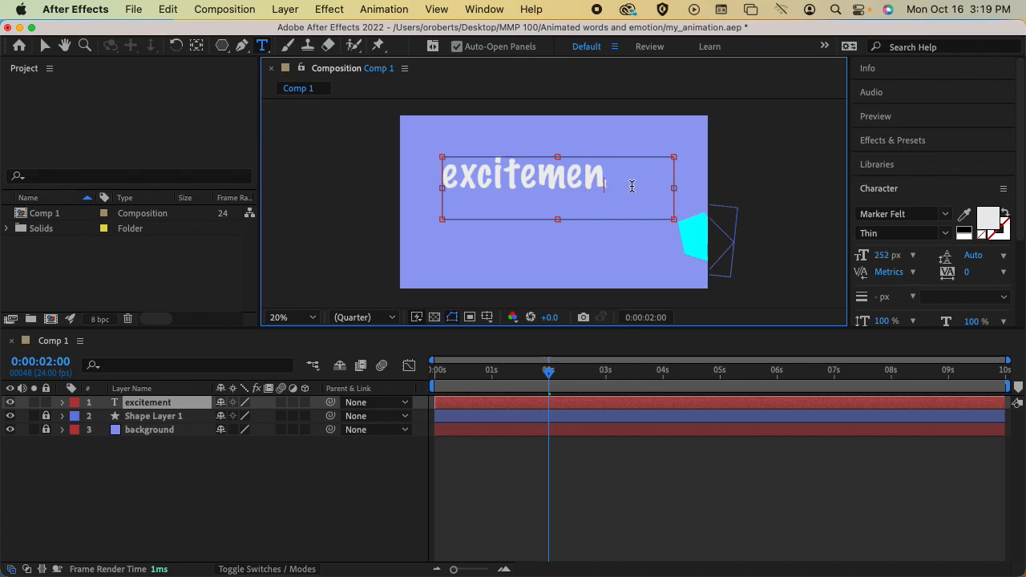
key("Left")
key("Left")
key("Left")
key("Right")
key("Right")
key("Right")
key("Right")
key("Left")
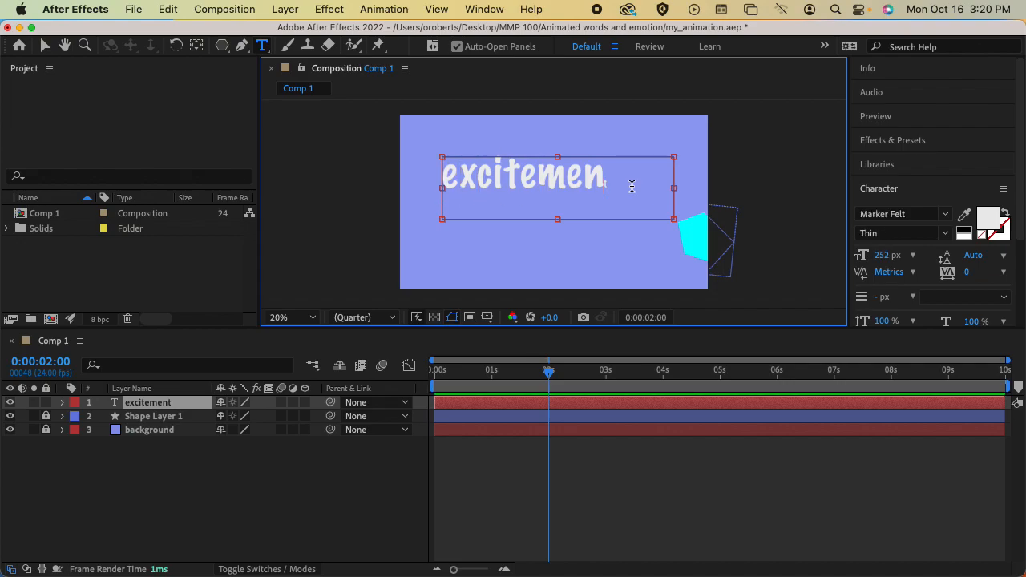
key("Right")
key("BackSpace")
key("BackSpace")
type("nt")
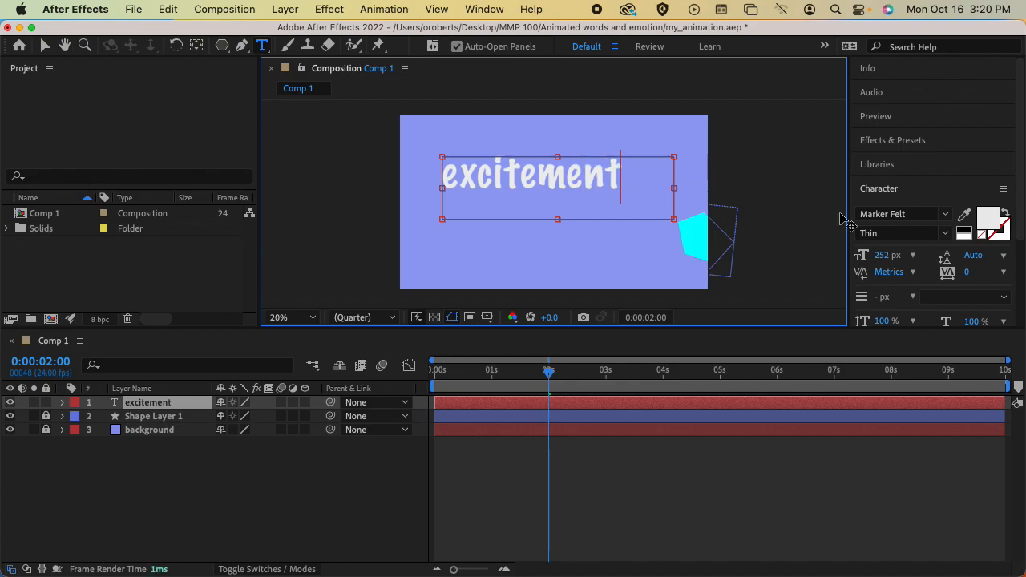
Center-align the excitement text in its box and return to the first frame.
left_click(882, 189)
left_click(890, 214)
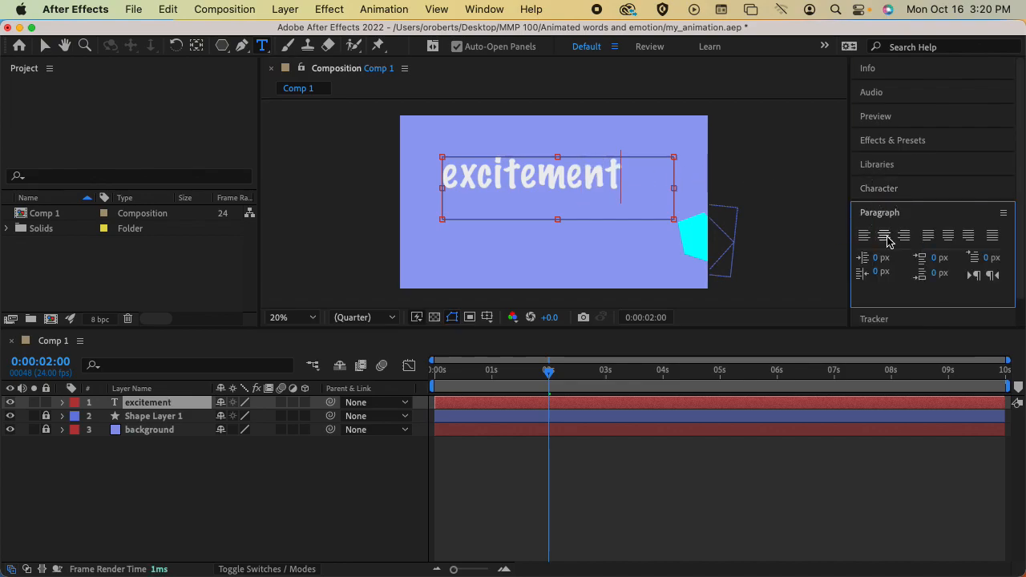
left_click(883, 235)
left_click(897, 214)
left_click(904, 191)
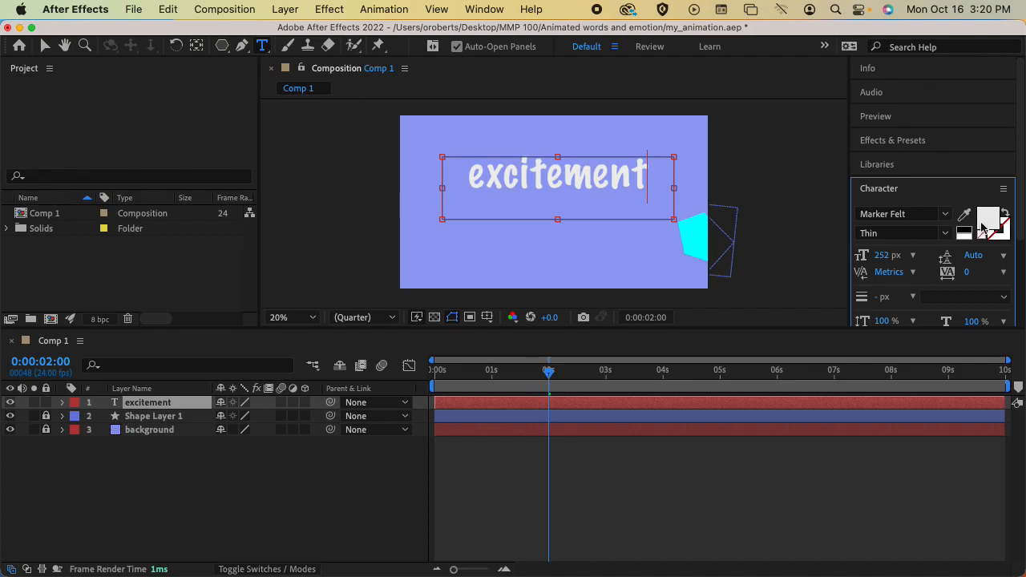
scroll(960, 263, "down", 4)
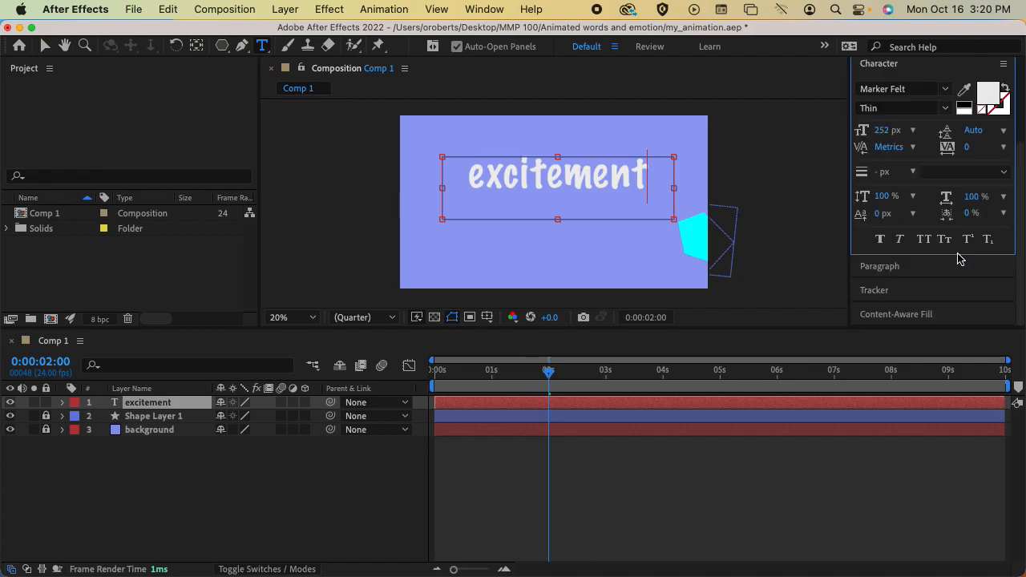
scroll(948, 250, "up", 4)
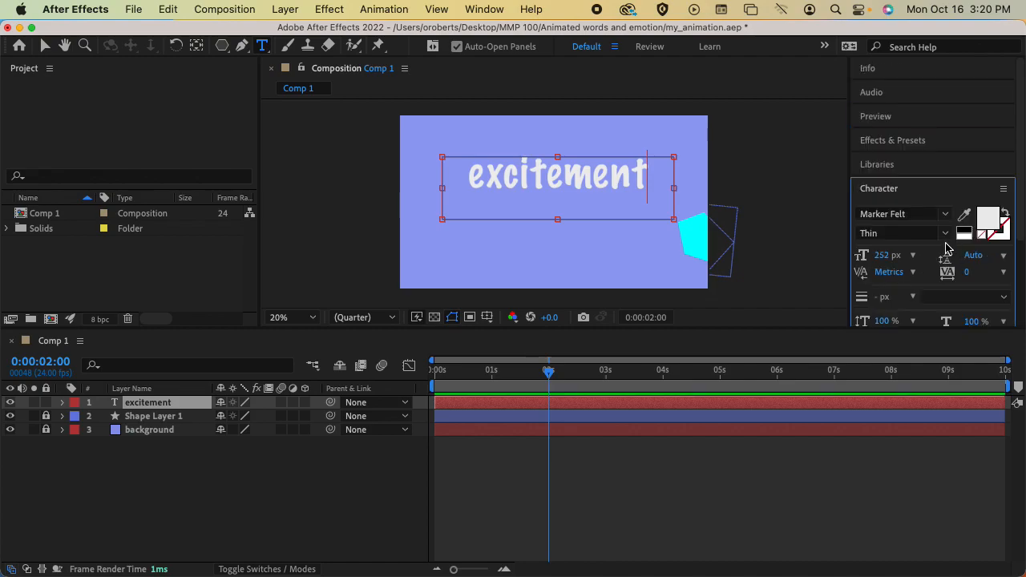
left_click(914, 193)
mouse_move(548, 371)
left_mouse_down()
mouse_move(414, 377)
mouse_move(557, 377)
left_mouse_up()
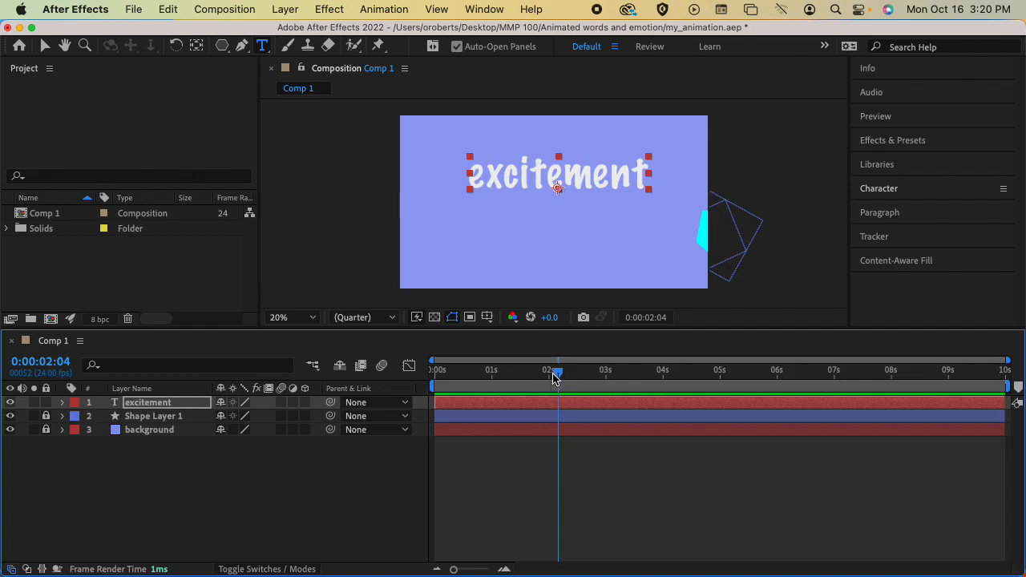
Zoom out and move the excitement text above the top edge of the frame.
key("comma")
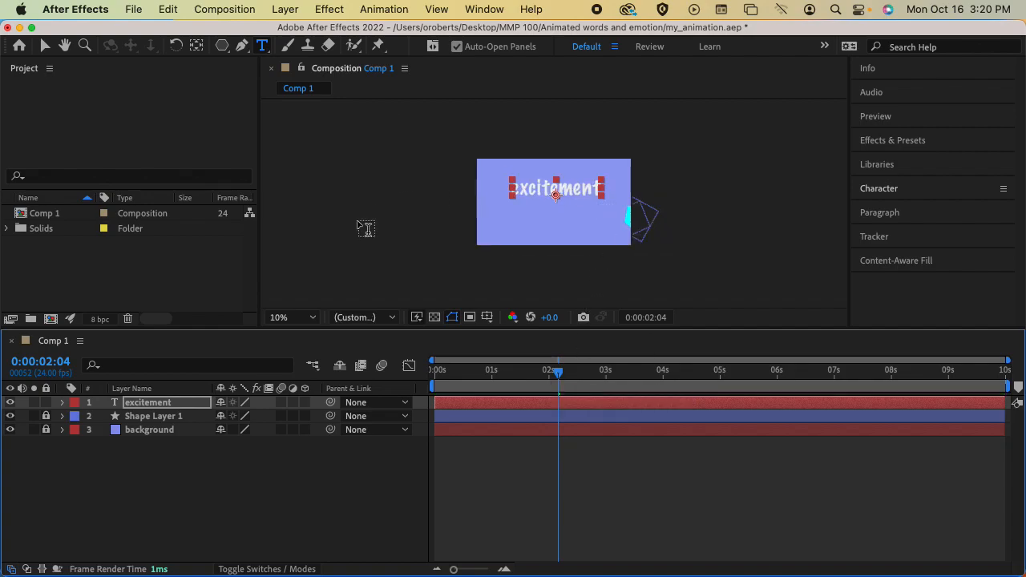
left_click(45, 46)
left_click_drag(571, 191, 570, 148)
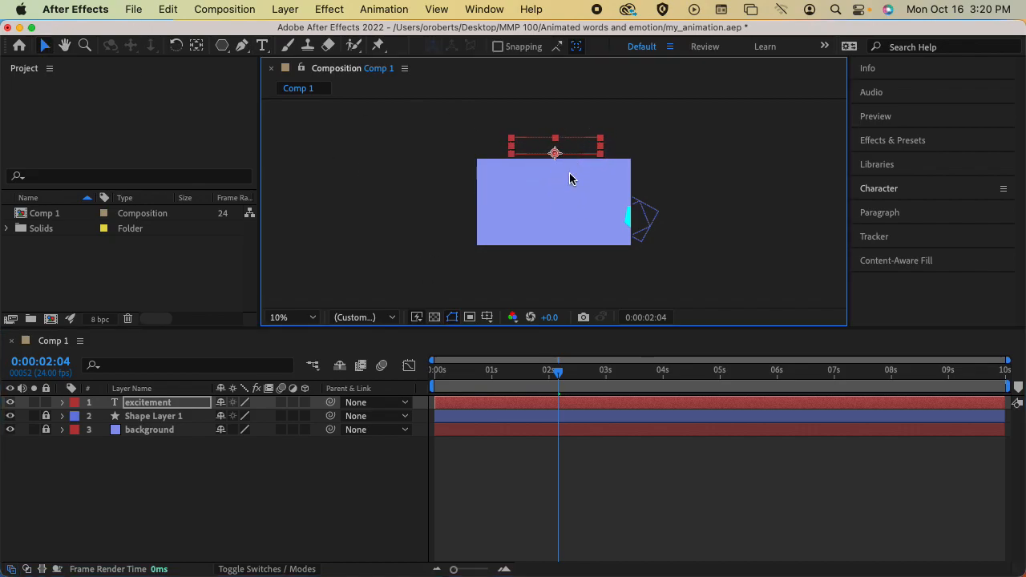
Key Position from above the frame at 2:04 to 992.5,980 in the lower comp at 4:00.
left_click(179, 405)
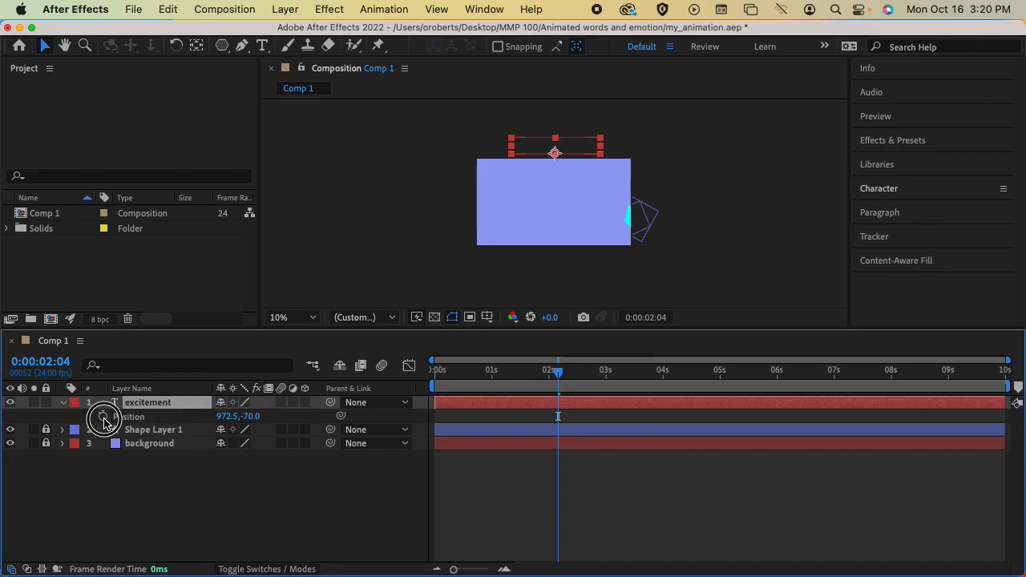
left_click(103, 417)
left_click_drag(562, 376, 665, 377)
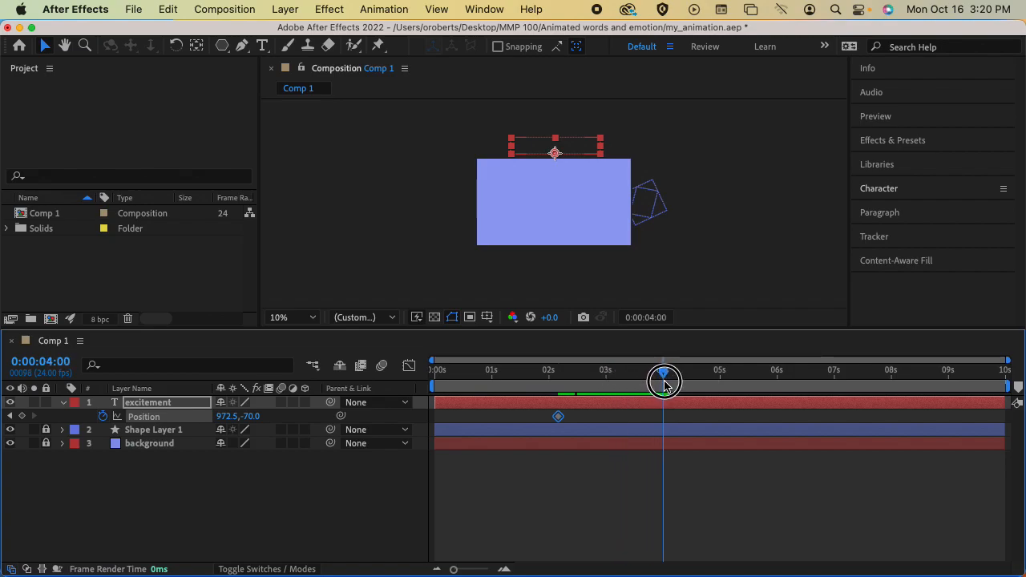
left_click_drag(573, 153, 573, 237)
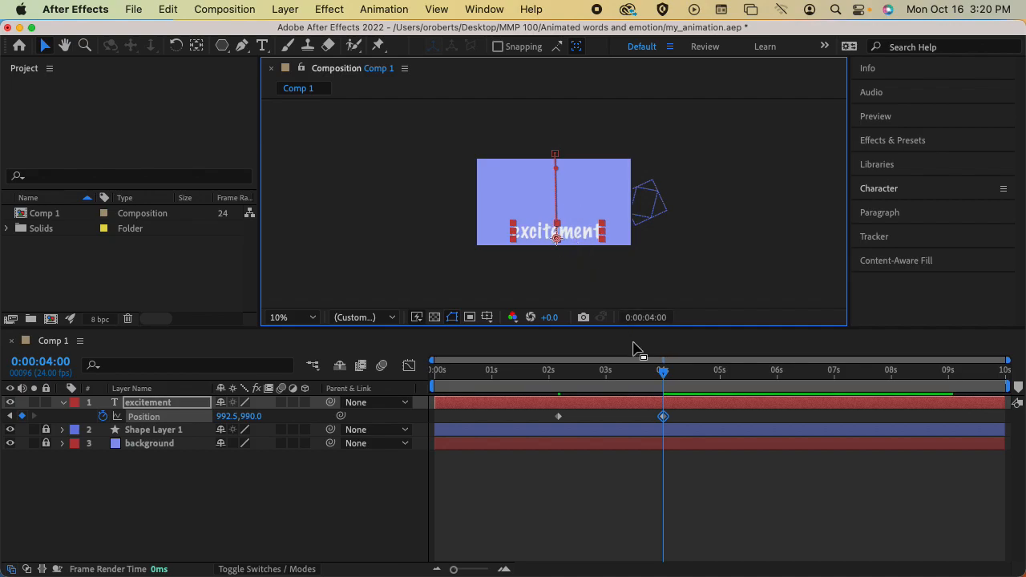
left_click_drag(608, 370, 533, 371)
Move the landing Position keyframe earlier to about 2:12 and preview the faster drop.
key("space")
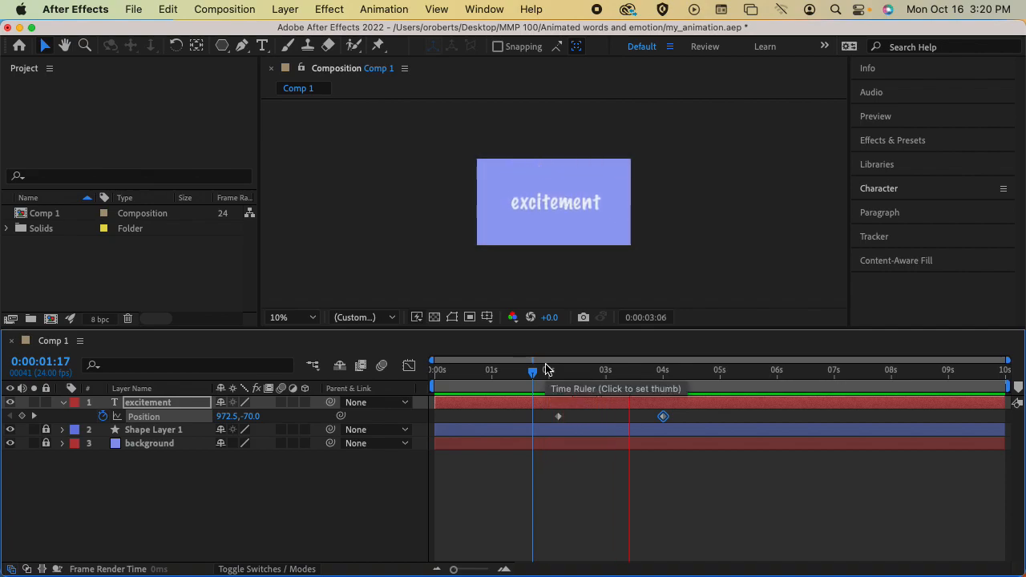
key("space")
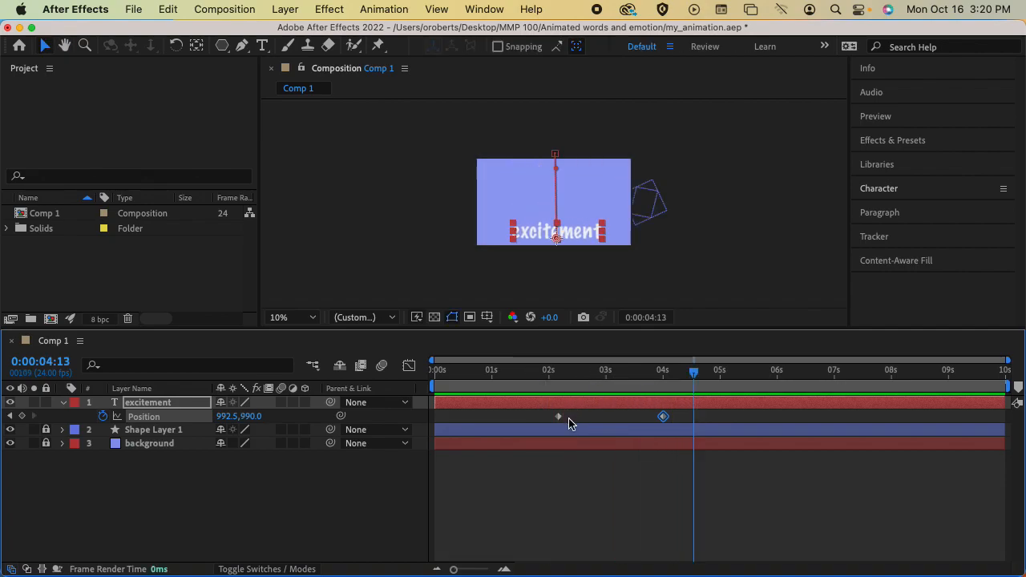
left_click_drag(664, 420, 577, 417)
left_click(542, 373)
key("space")
Scrub around the landing near 2:13 to review the quicker drop.
left_click_drag(543, 373, 614, 374)
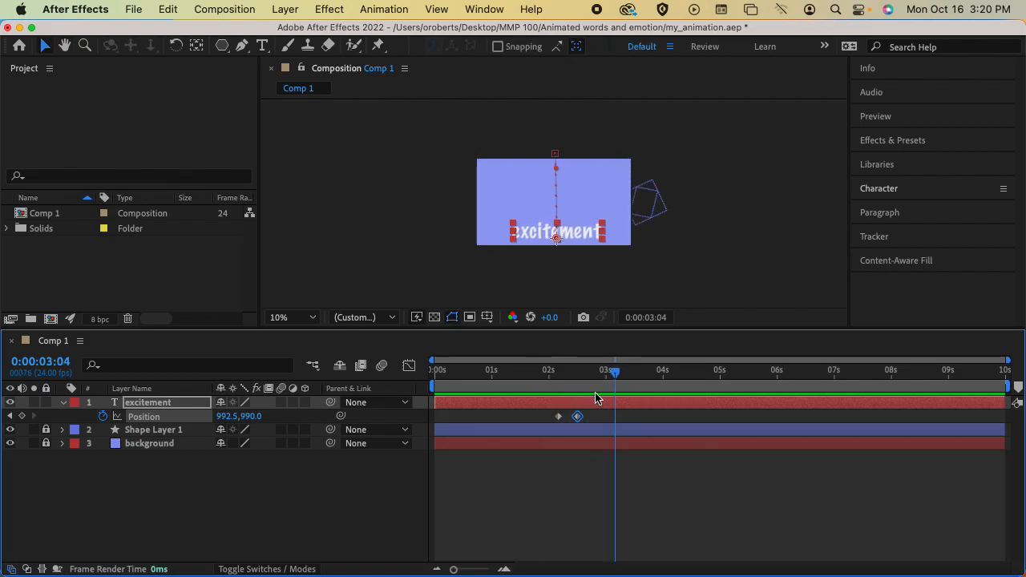
scroll(593, 255, "up", 4)
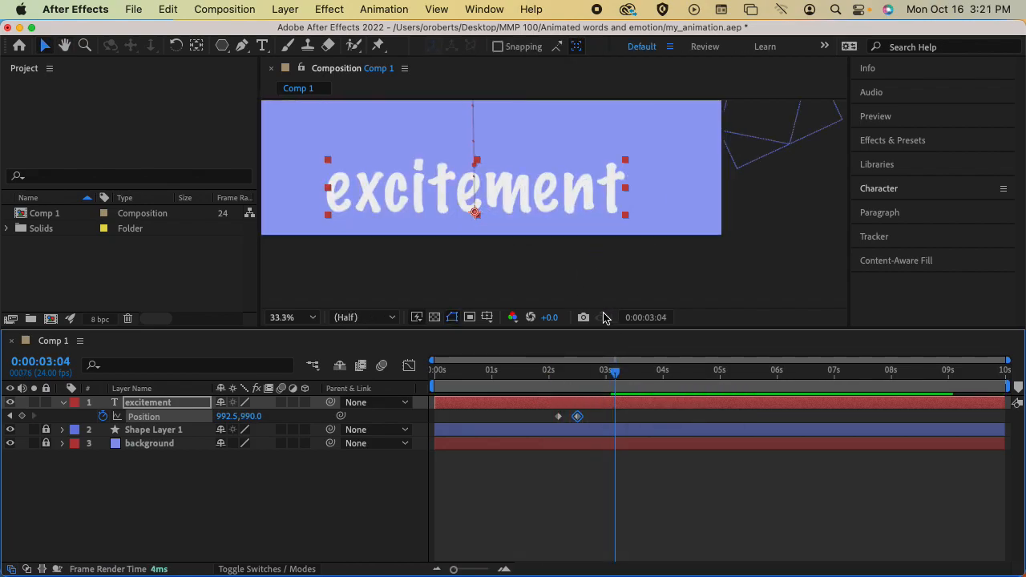
left_click_drag(540, 262, 606, 273)
left_click(607, 374)
left_click_drag(607, 374, 521, 373)
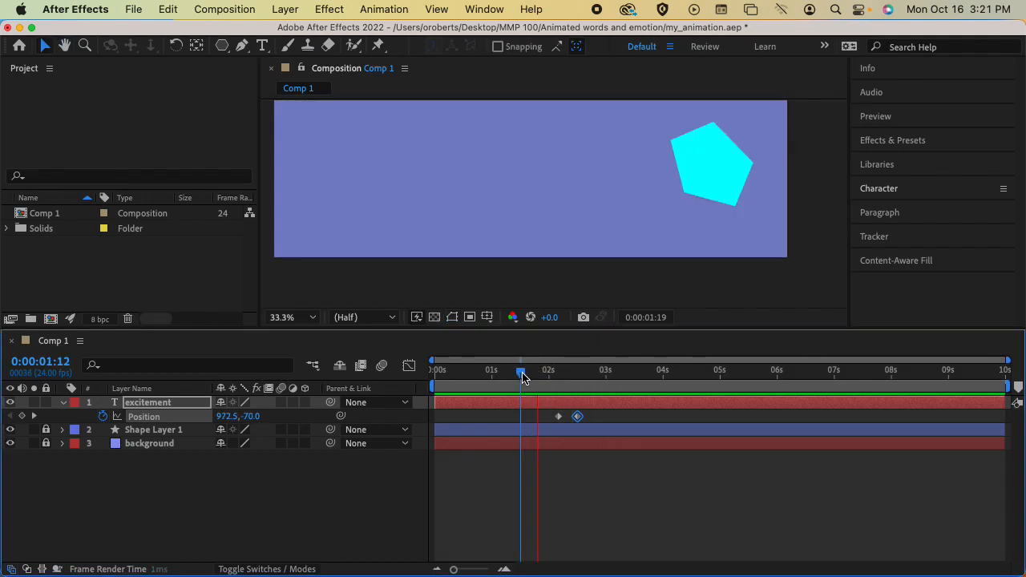
key("space")
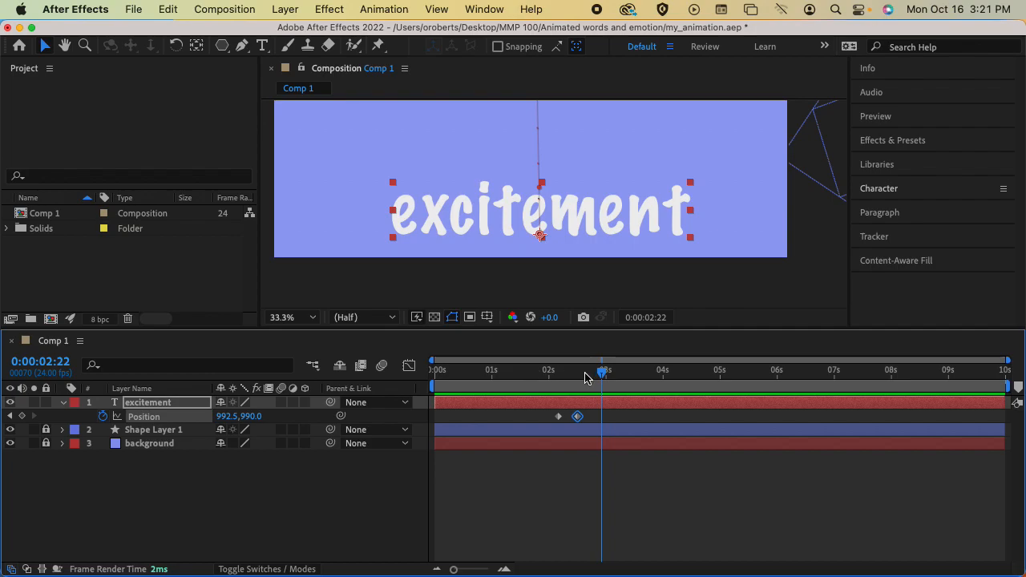
left_click_drag(604, 379, 582, 379)
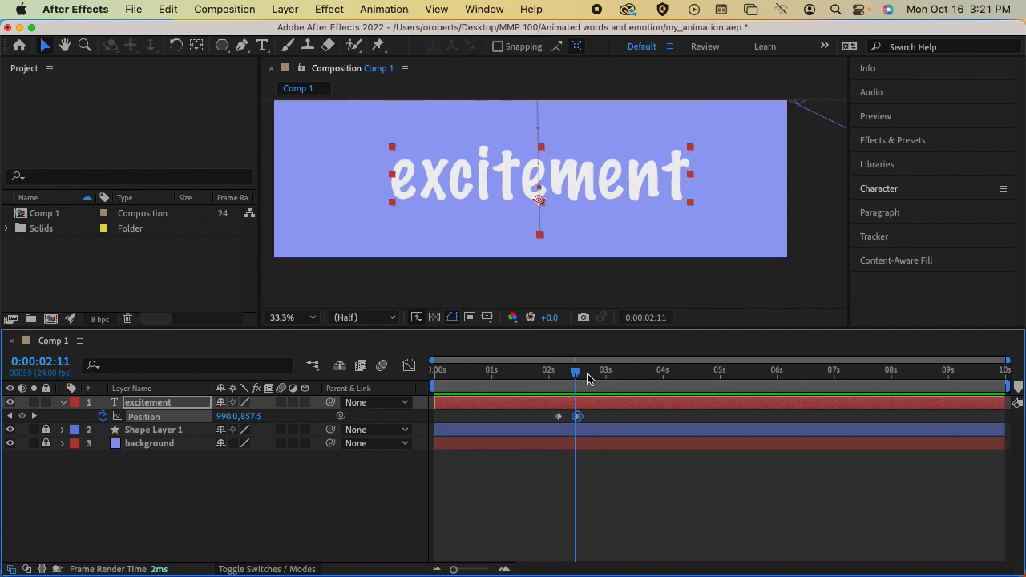
Recenter the composition in the viewer and save the project.
key("comma")
key("h")
left_click_drag(694, 218, 709, 255)
key("v")
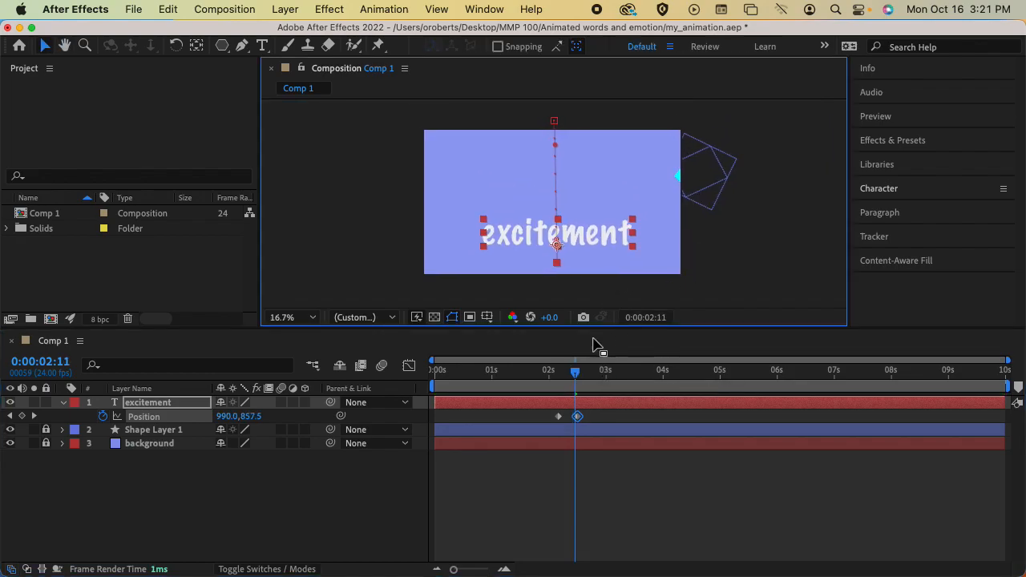
mouse_move(575, 371)
left_mouse_down()
mouse_move(554, 374)
mouse_move(587, 373)
left_mouse_up()
key("super+s")
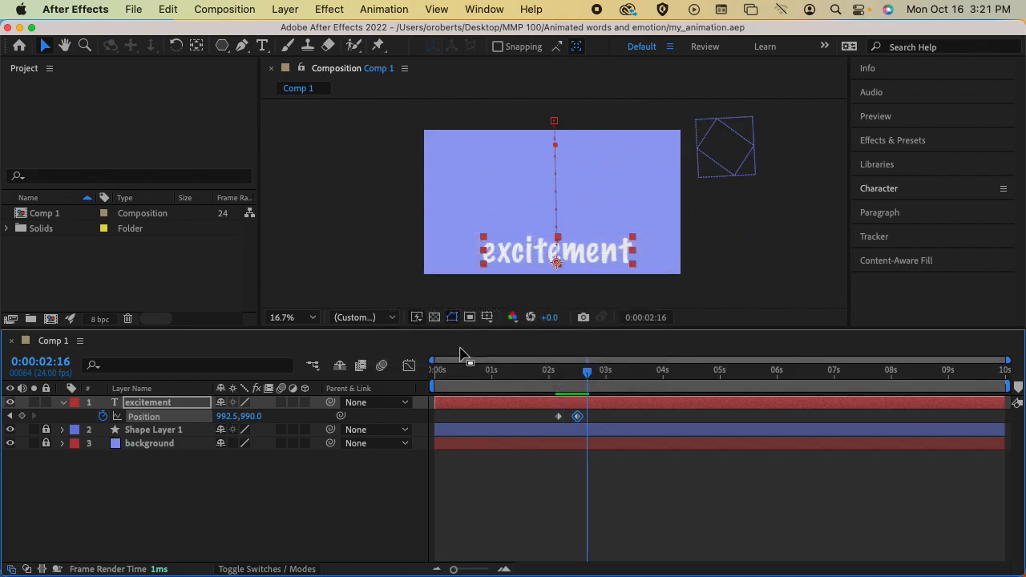
Inspect the excitement layer's Text group, including Path Options and More Options, then collapse it.
left_click(83, 407)
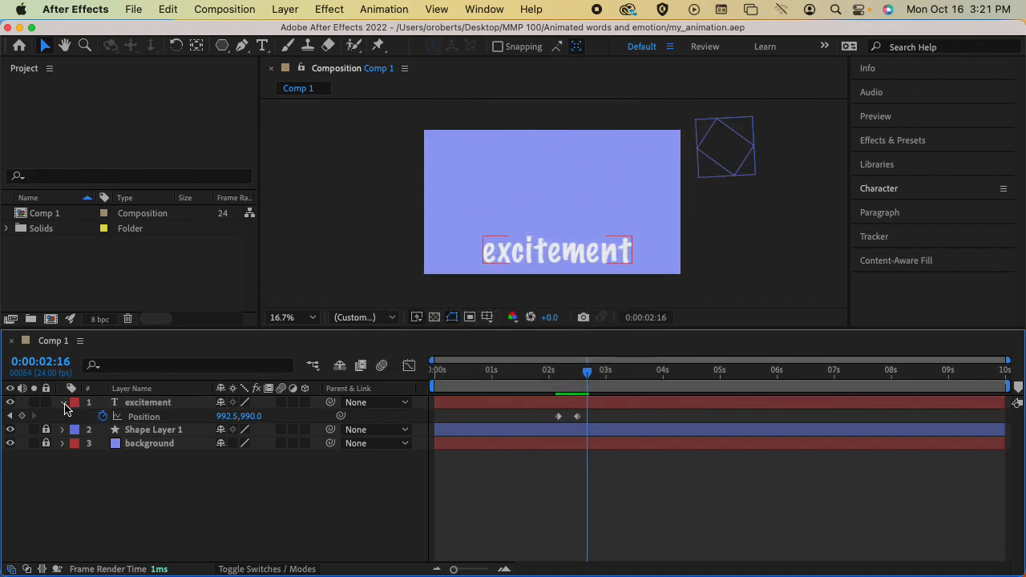
left_click(63, 403)
left_click(64, 404)
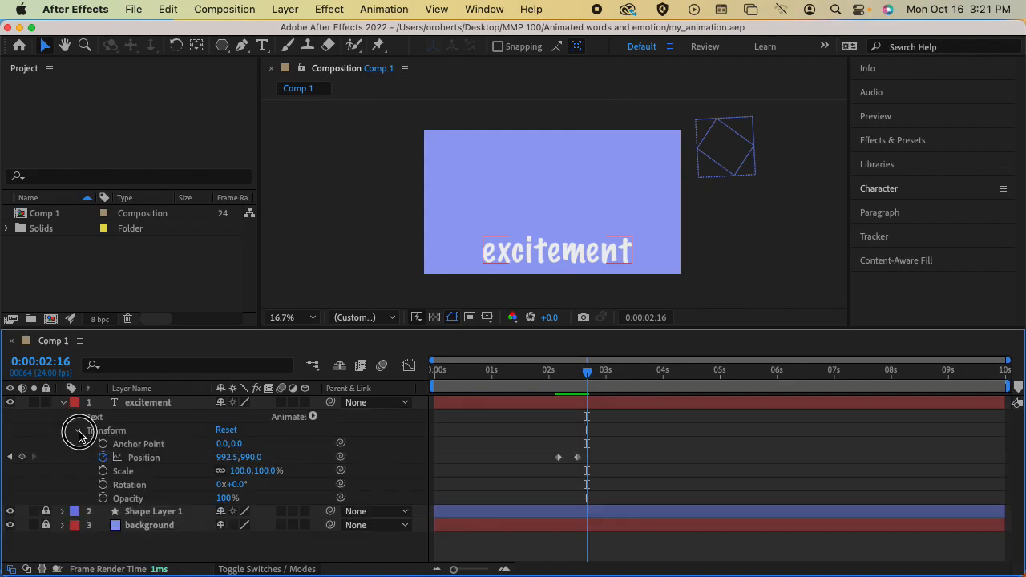
left_click(77, 429)
left_click(77, 417)
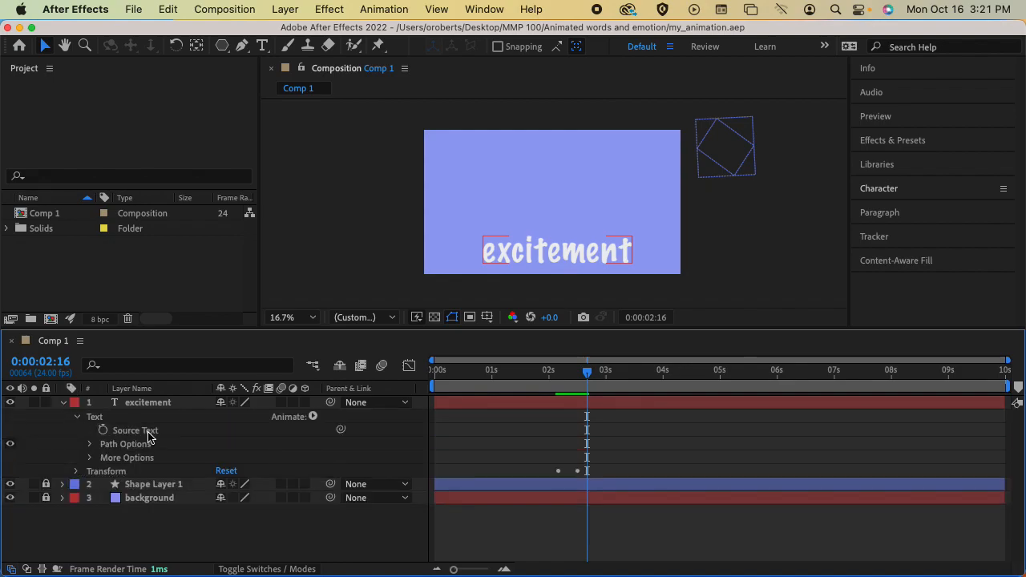
left_click(89, 446)
left_click(89, 445)
left_click(90, 459)
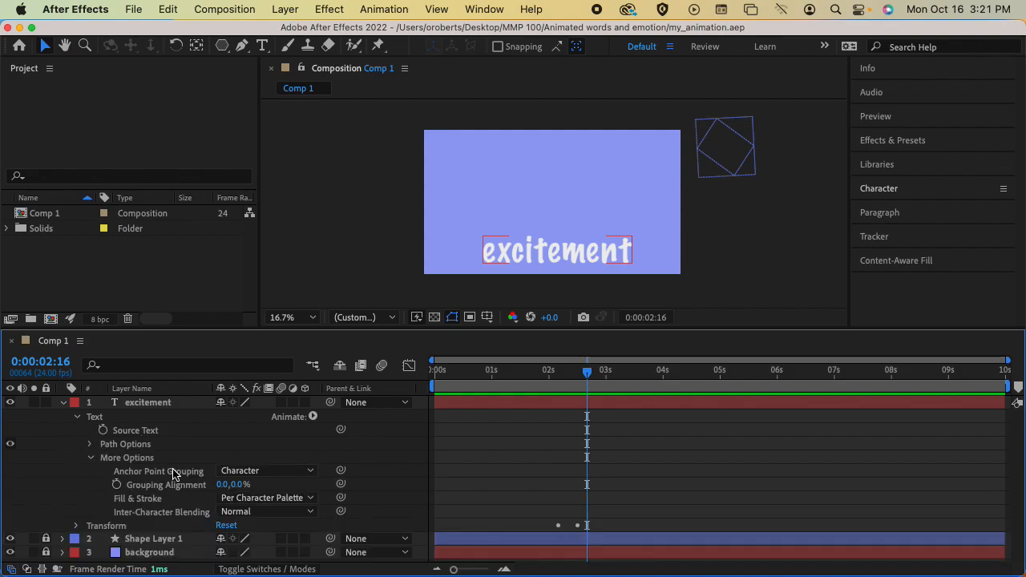
left_click(89, 457)
left_click(77, 416)
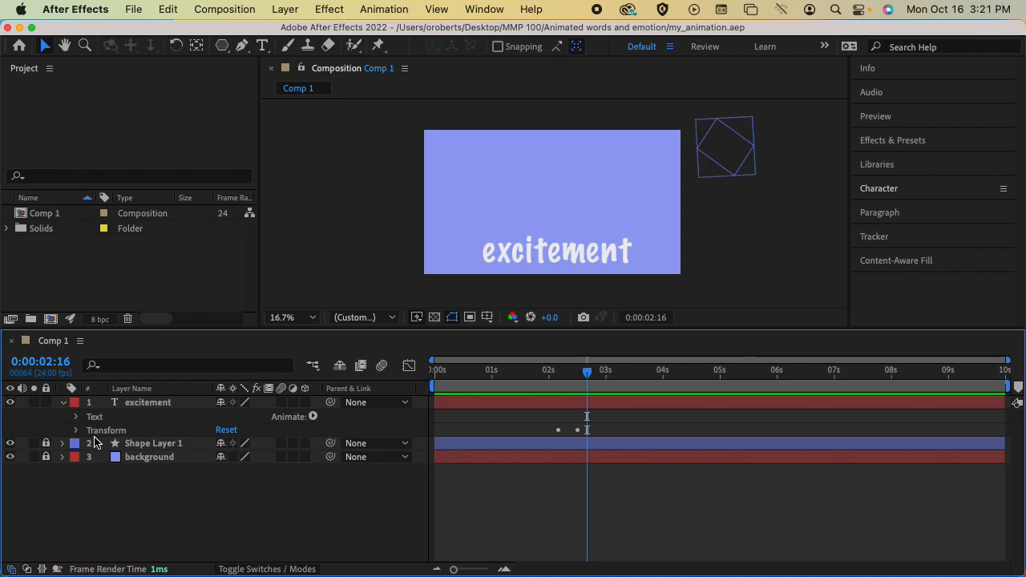
mouse_move(587, 372)
left_mouse_down()
mouse_move(555, 376)
mouse_move(578, 377)
left_mouse_up()
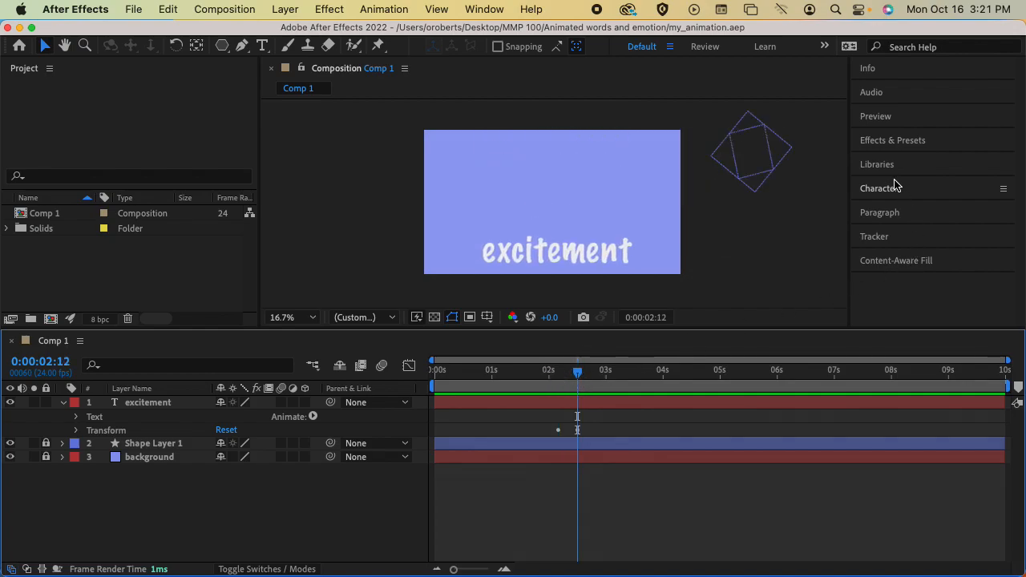
Open Effects & Presets and try a search for 'type'.
left_click(896, 142)
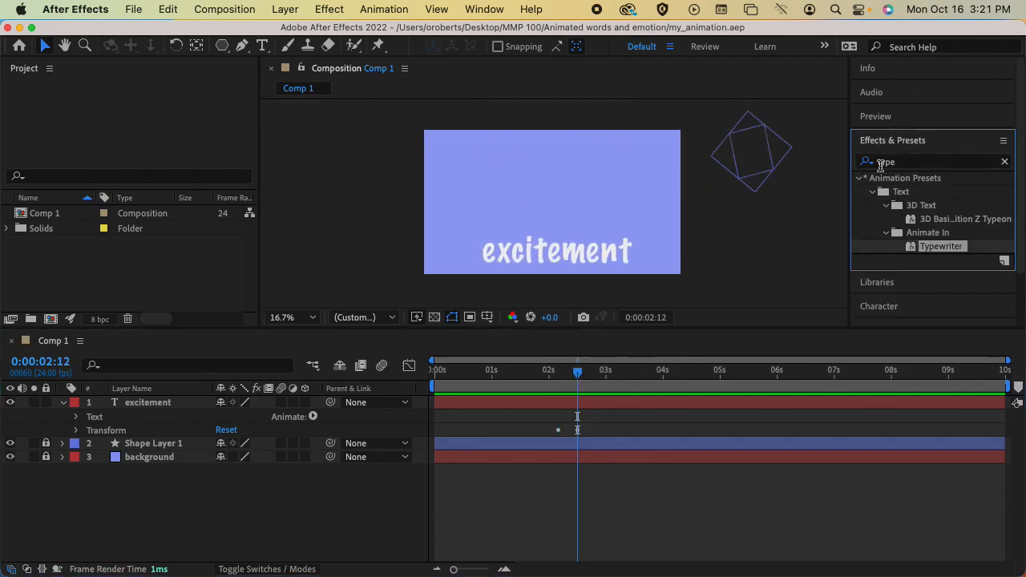
left_click(883, 164)
double_click(879, 162)
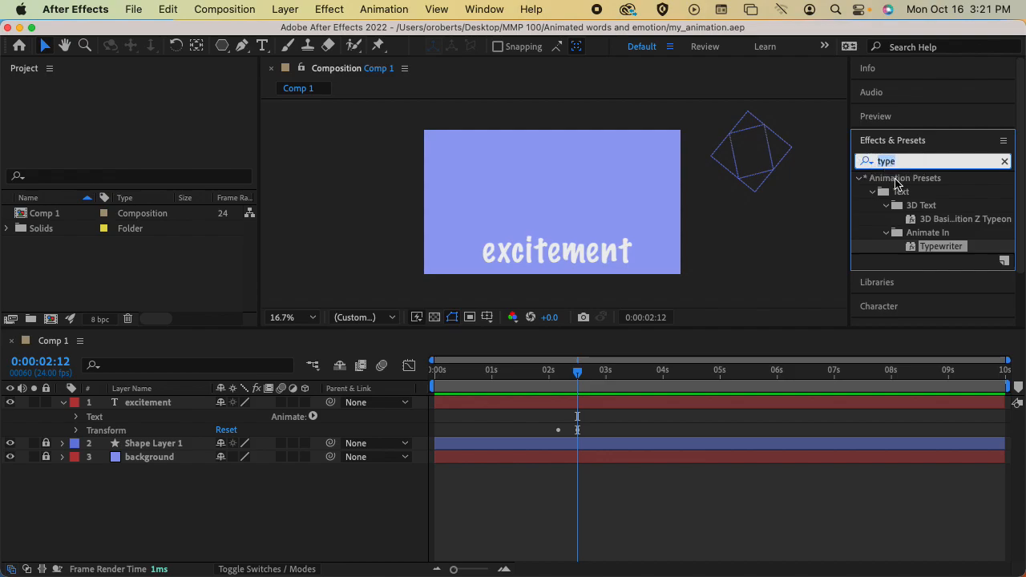
type("type")
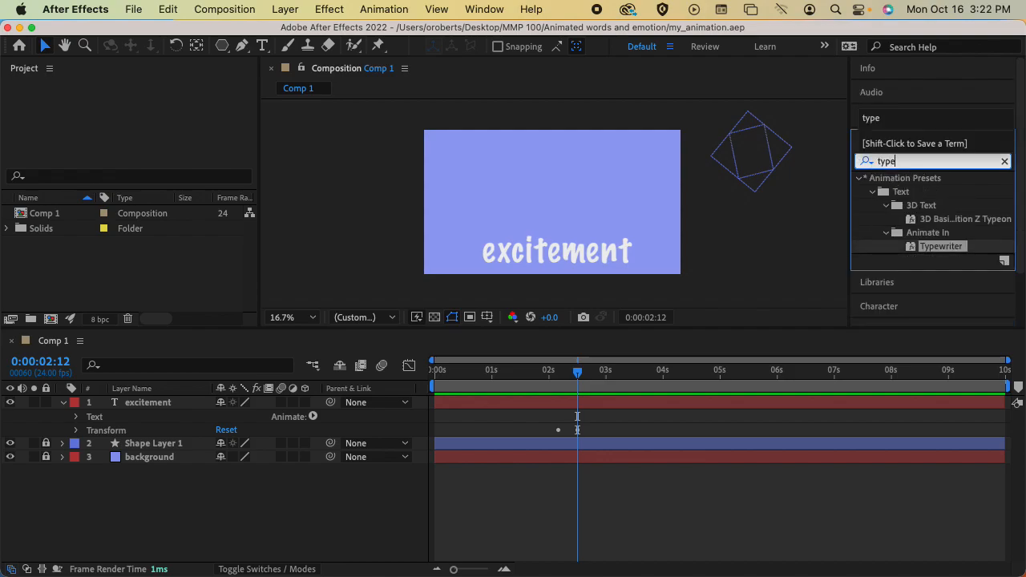
key("BackSpace")
key("BackSpace")
key("BackSpace")
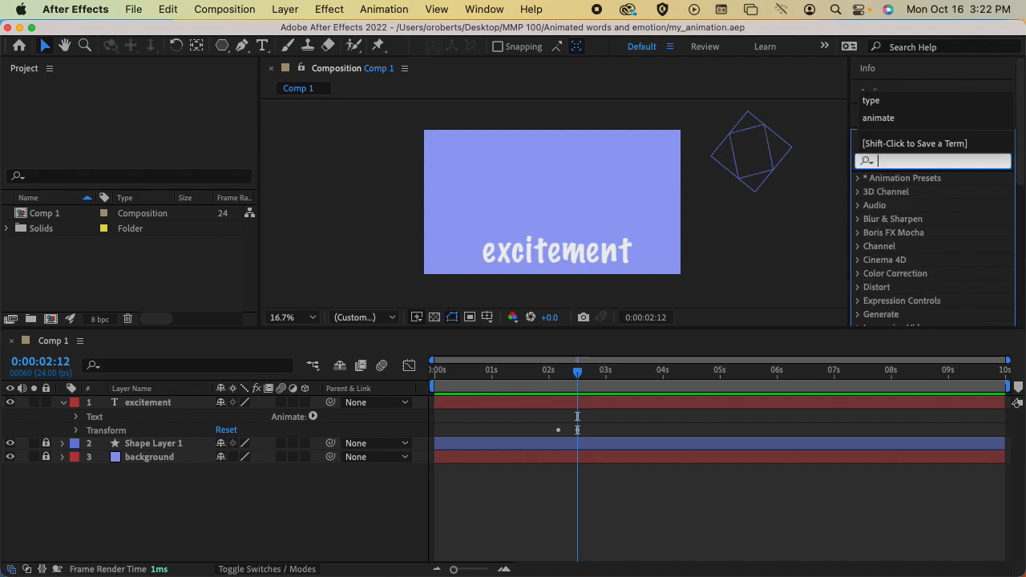
left_click_drag(1025, 178, 1018, 229)
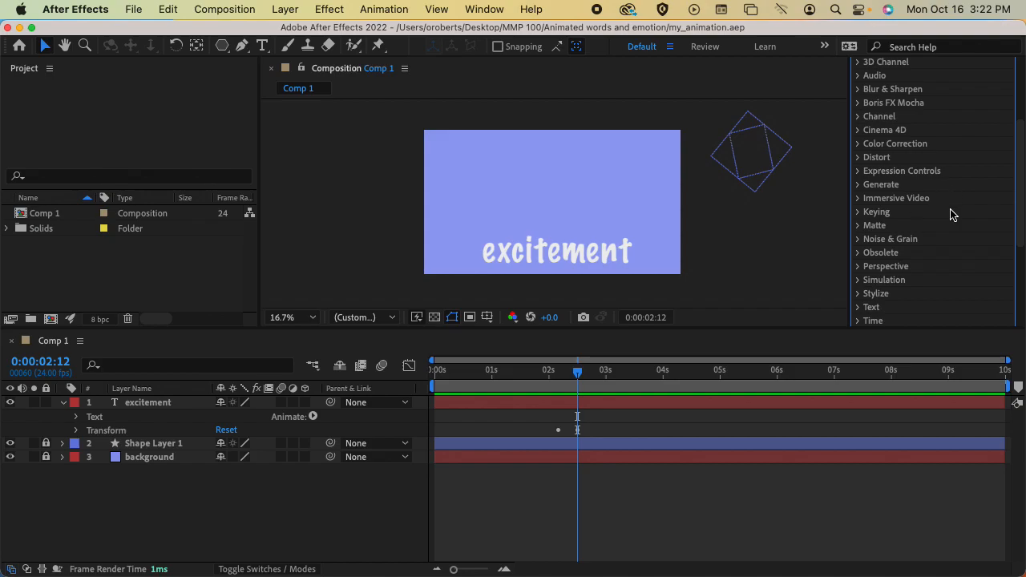
left_click_drag(1024, 187, 1019, 138)
Search 'type' and drag Animate In > Typewriter onto the excitement layer.
left_click(903, 114)
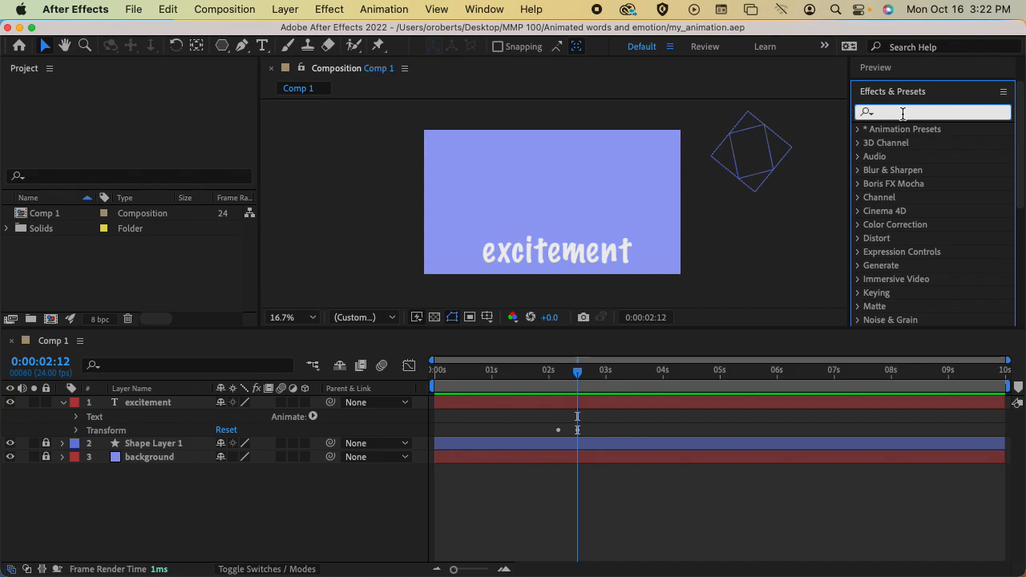
type("ty")
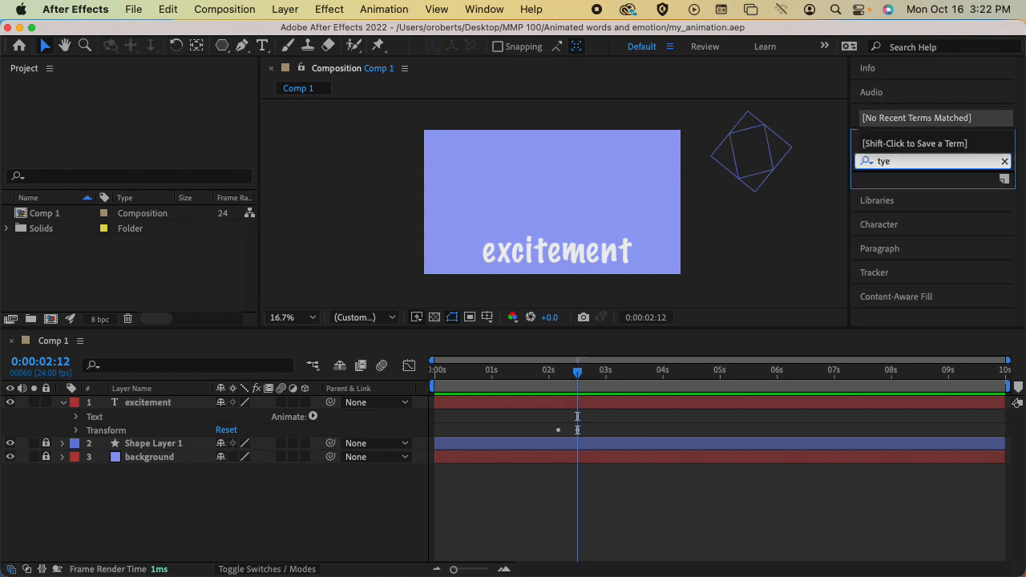
type("pe")
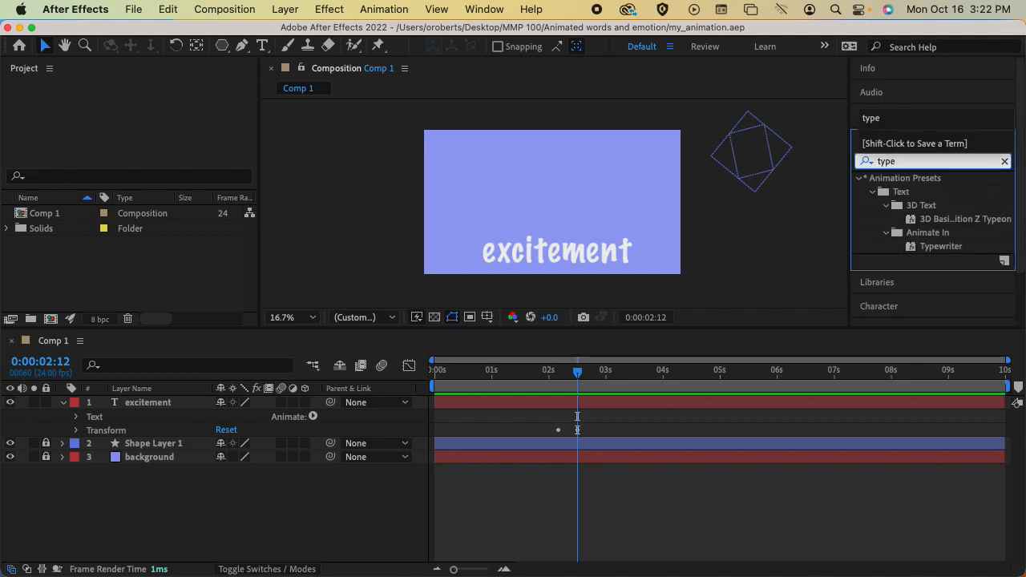
left_click(934, 249)
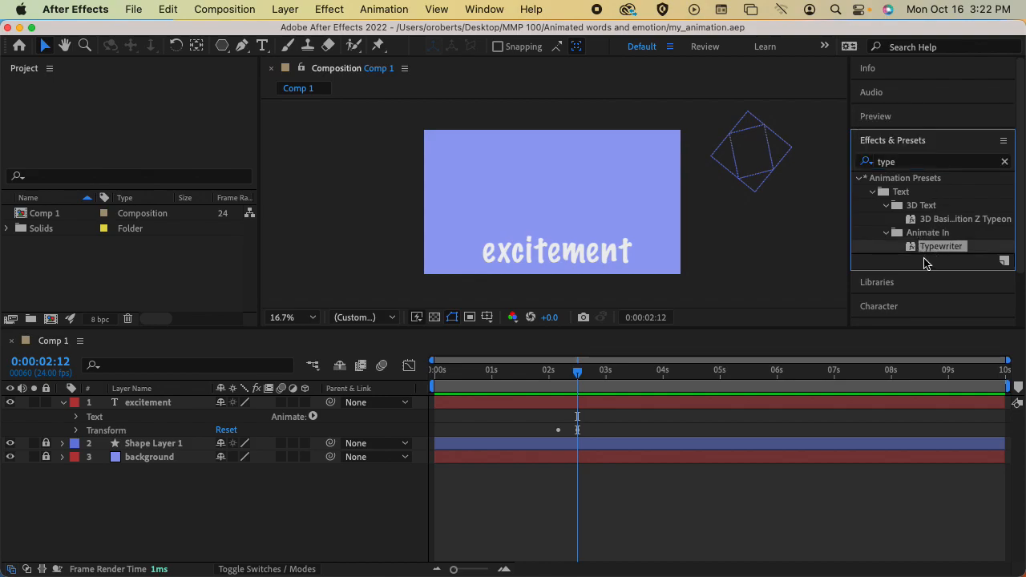
left_click_drag(918, 254, 141, 424)
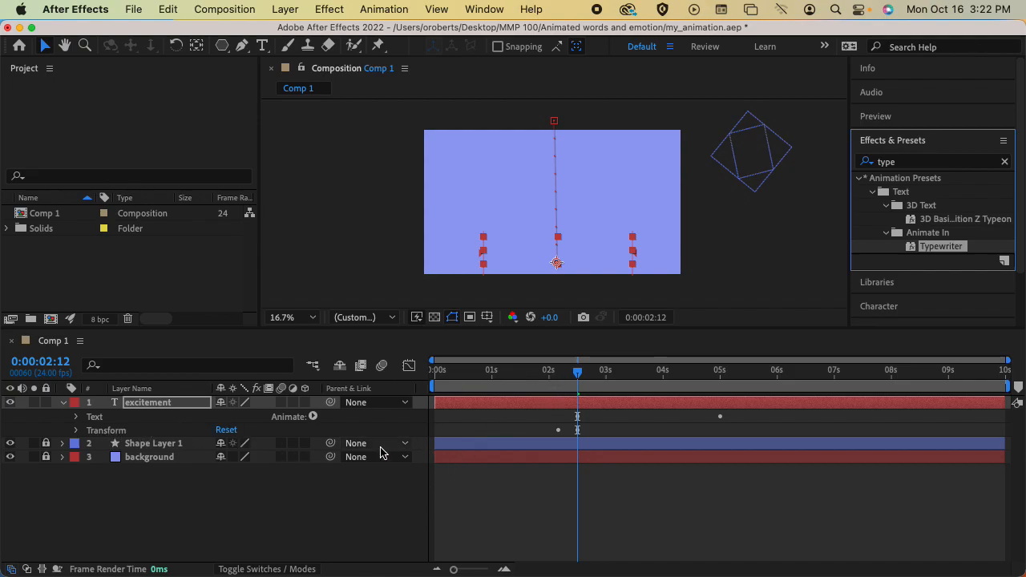
Expand Animator 1's Range Selector 1 and preview the current type-on.
left_click(76, 417)
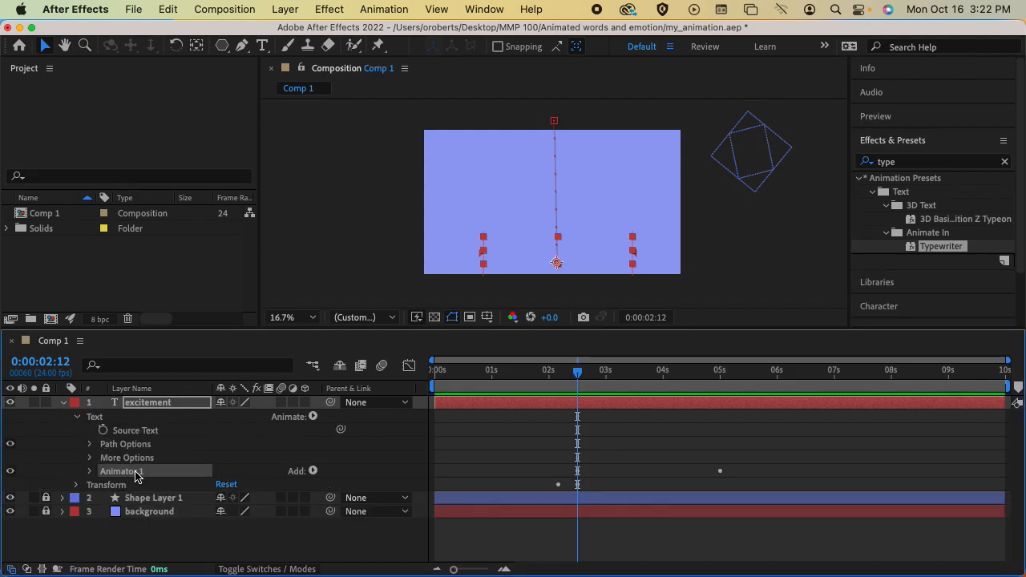
left_click(90, 472)
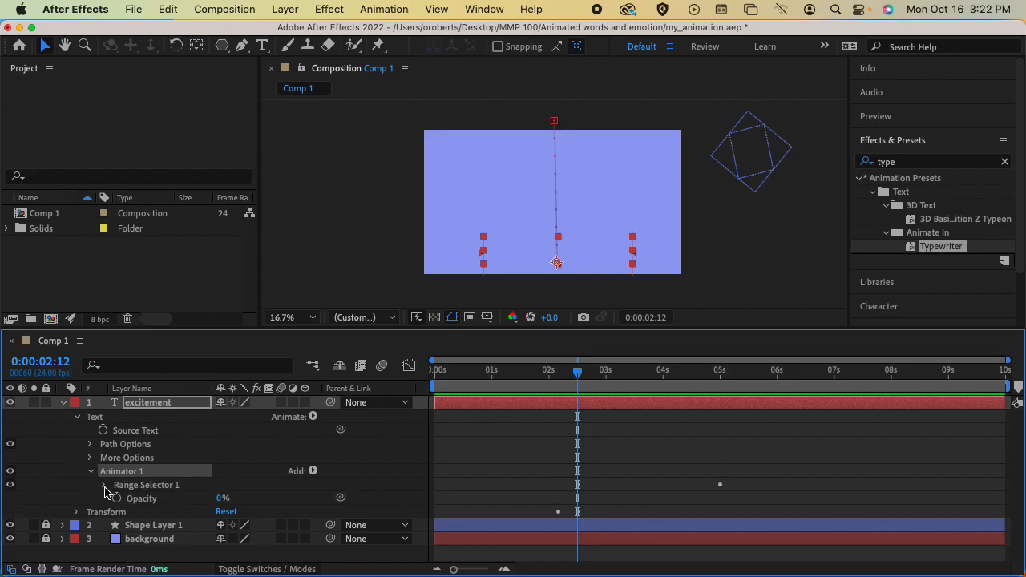
left_click(103, 486)
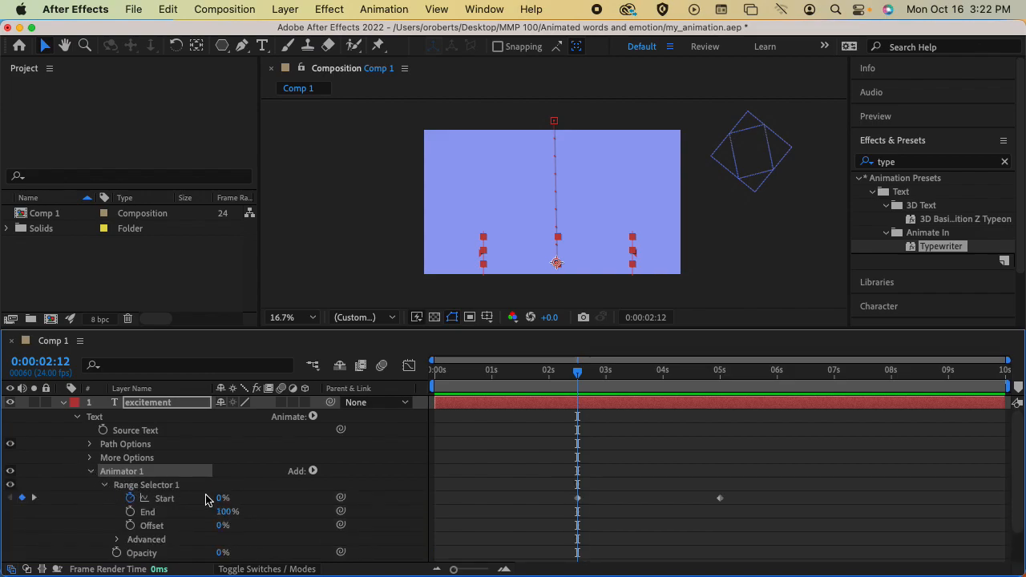
scroll(206, 500, "down", 1)
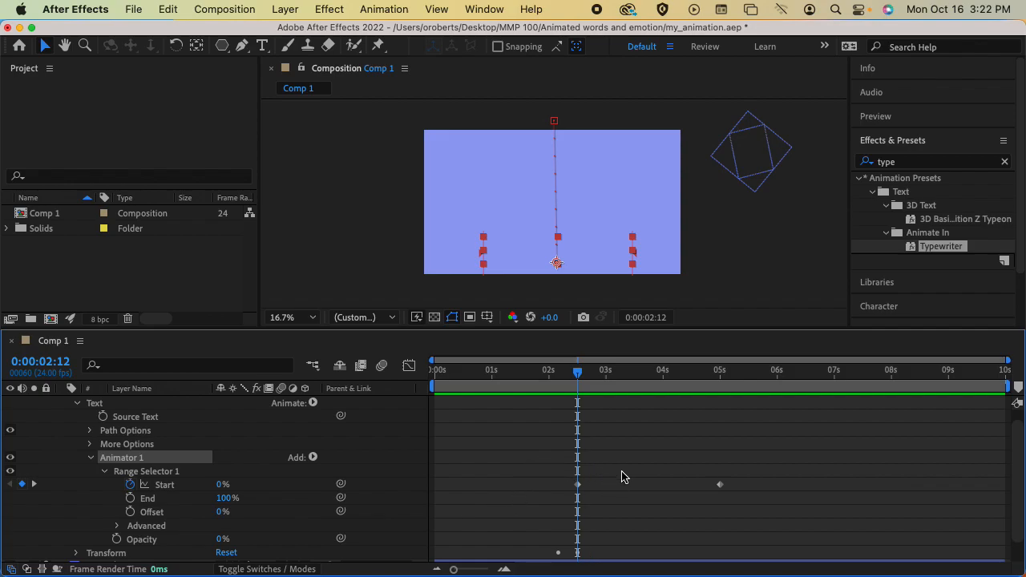
scroll(1019, 460, "down", 2)
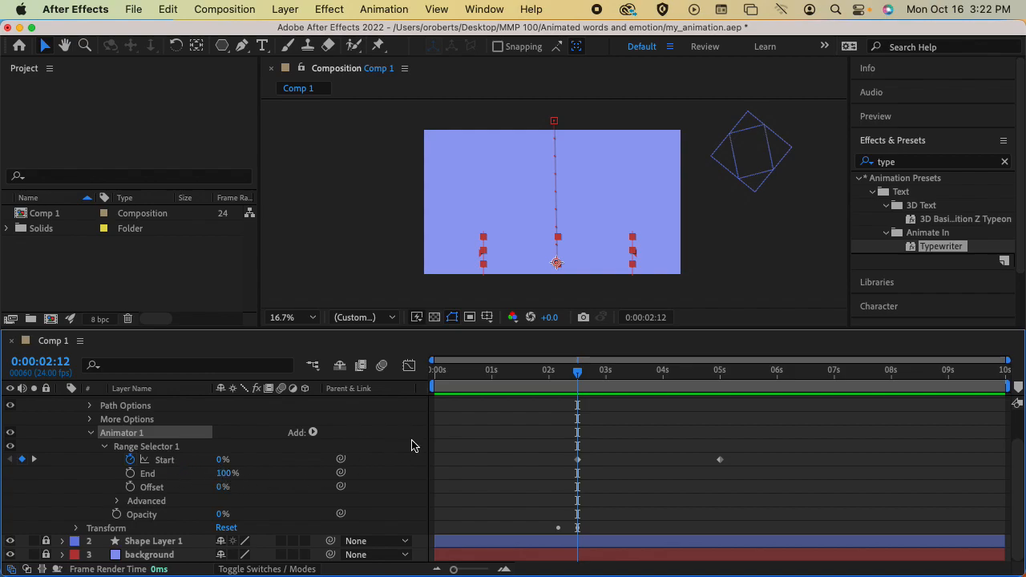
left_click_drag(574, 381, 540, 394)
key("space")
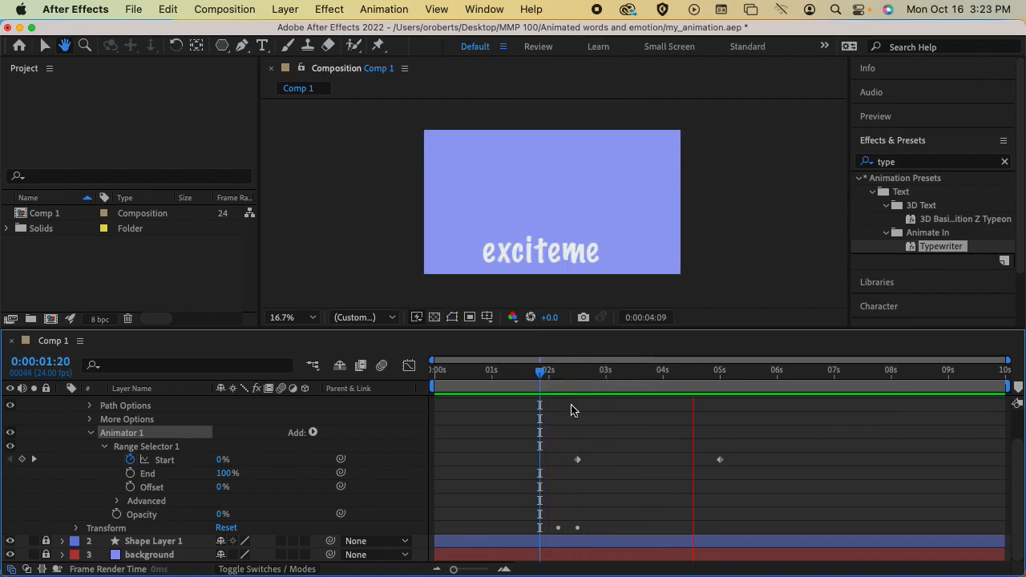
key("space")
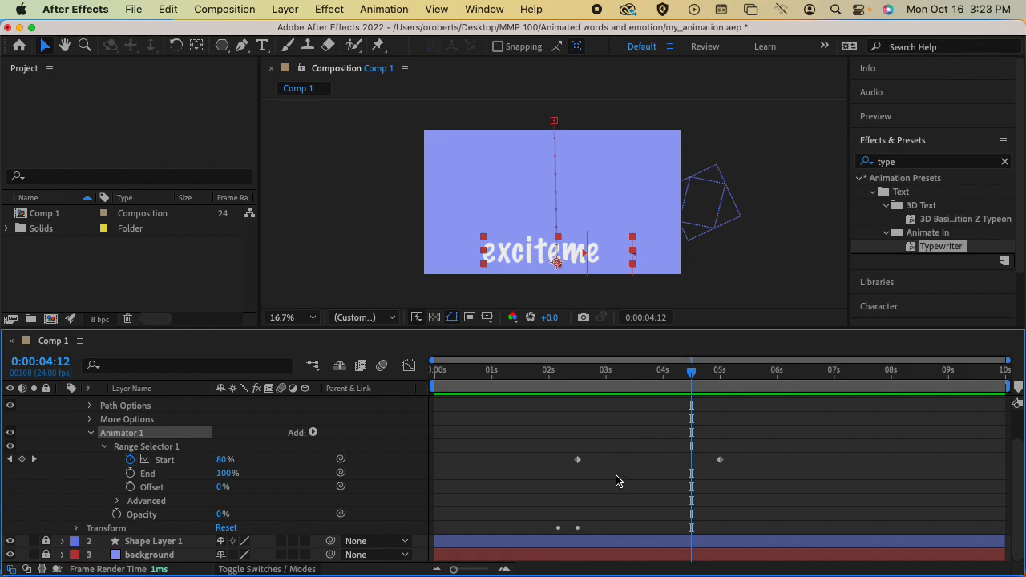
Move the Start keyframes to about 2:02 and 3:12 and preview the faster typing.
left_click_drag(578, 461, 554, 467)
left_click_drag(719, 459, 592, 460)
left_click_drag(592, 373, 546, 377)
key("space")
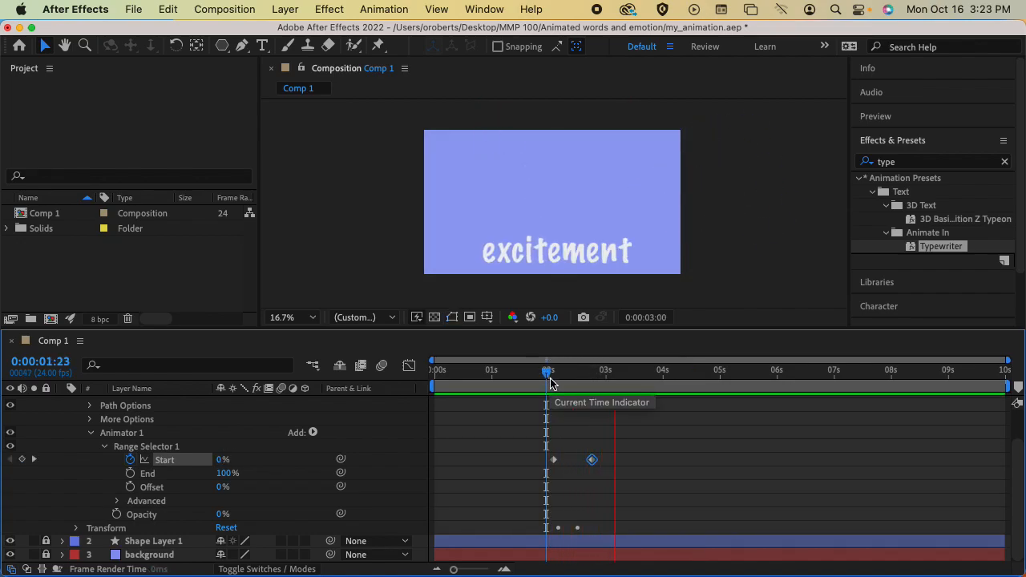
key("space")
left_click_drag(600, 465, 634, 460)
Preview the retimed type-on, then move to the 5-second mark.
left_click(546, 373)
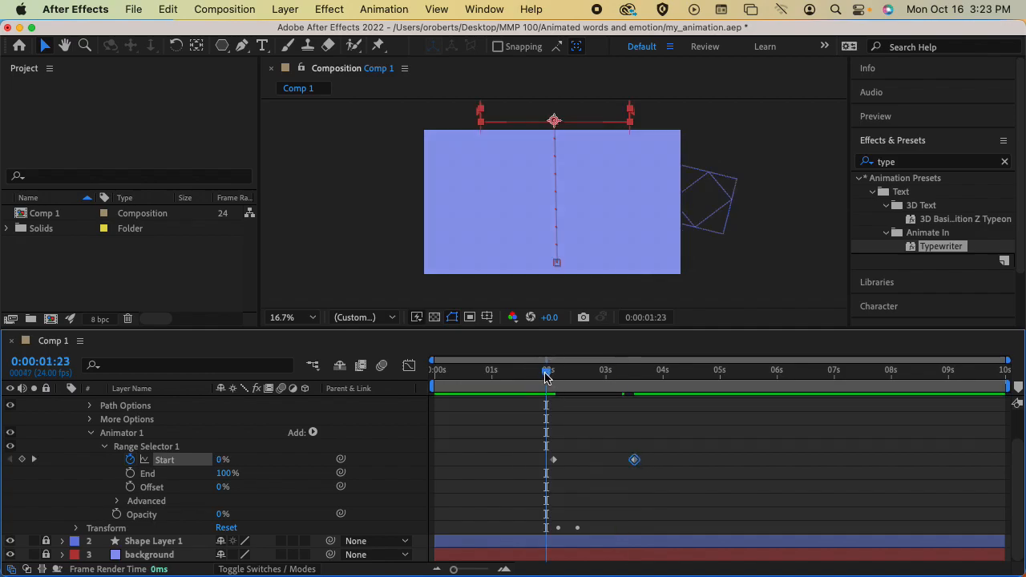
key("space")
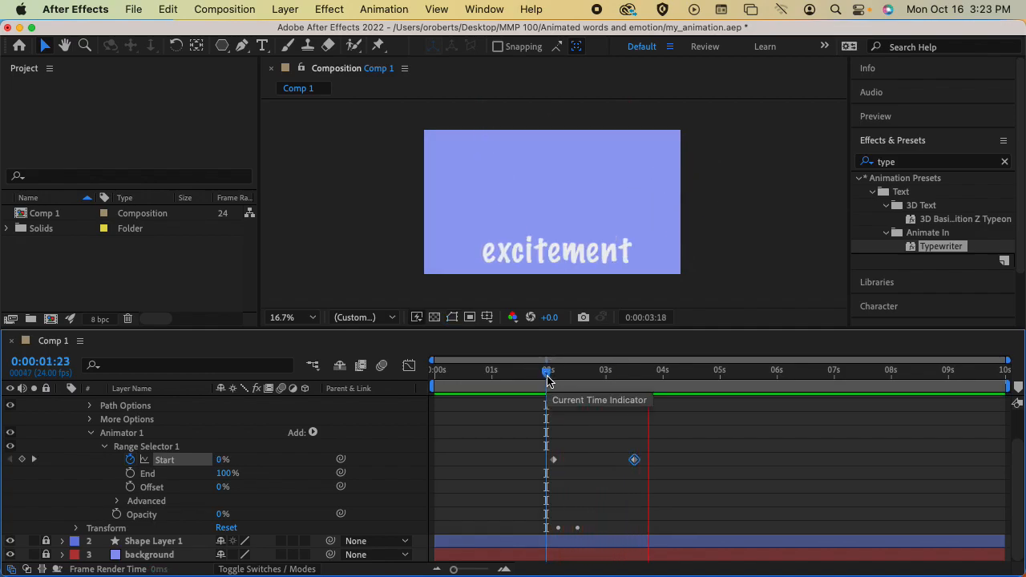
key("space")
left_click_drag(671, 372, 721, 378)
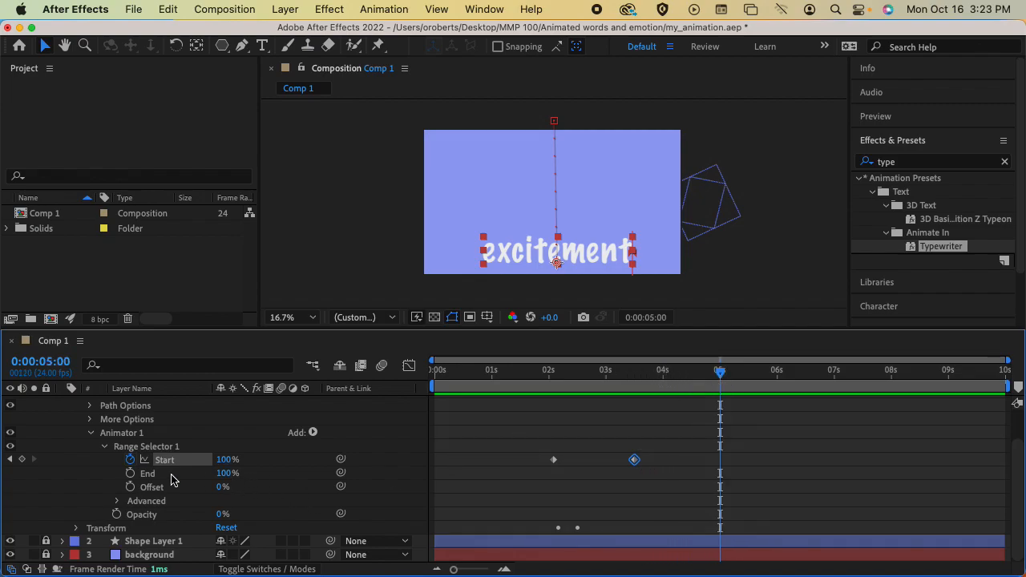
Key End from 100% at 5:00 to 0% at 6:00 and preview the type-off.
left_click(131, 474)
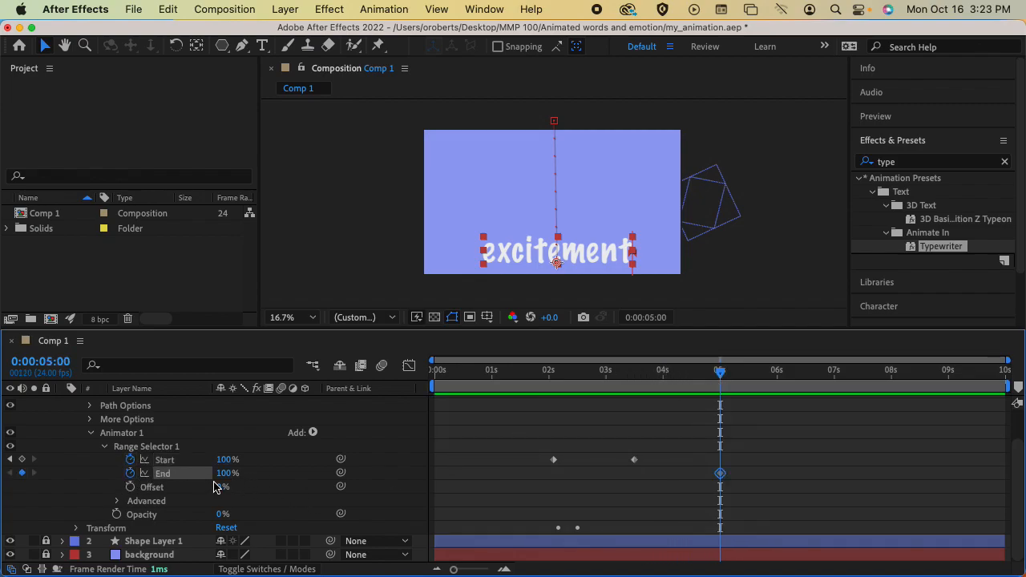
left_click(721, 374)
left_click_drag(721, 374, 777, 374)
left_click_drag(231, 475, 184, 475)
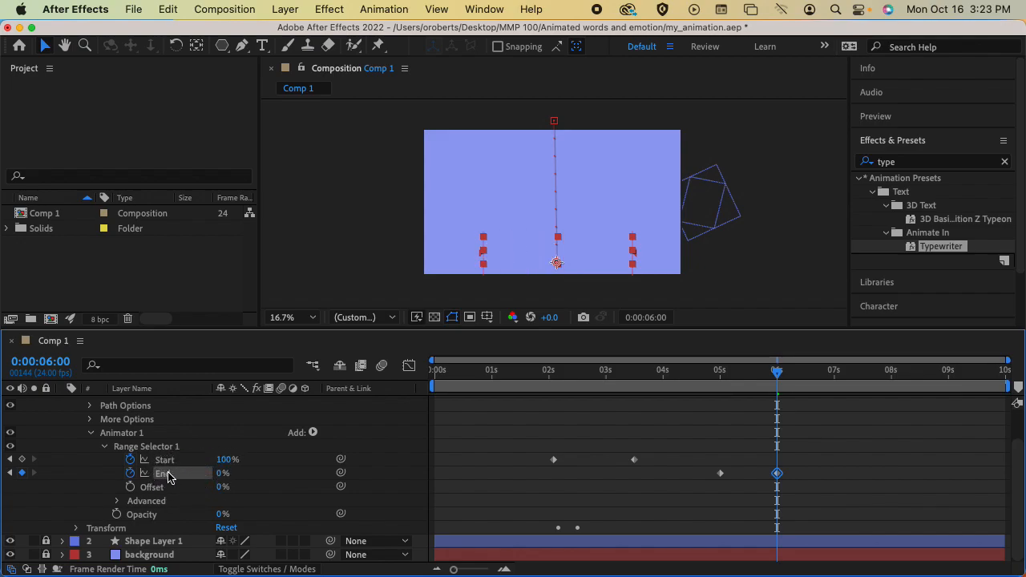
left_click_drag(780, 374, 553, 376)
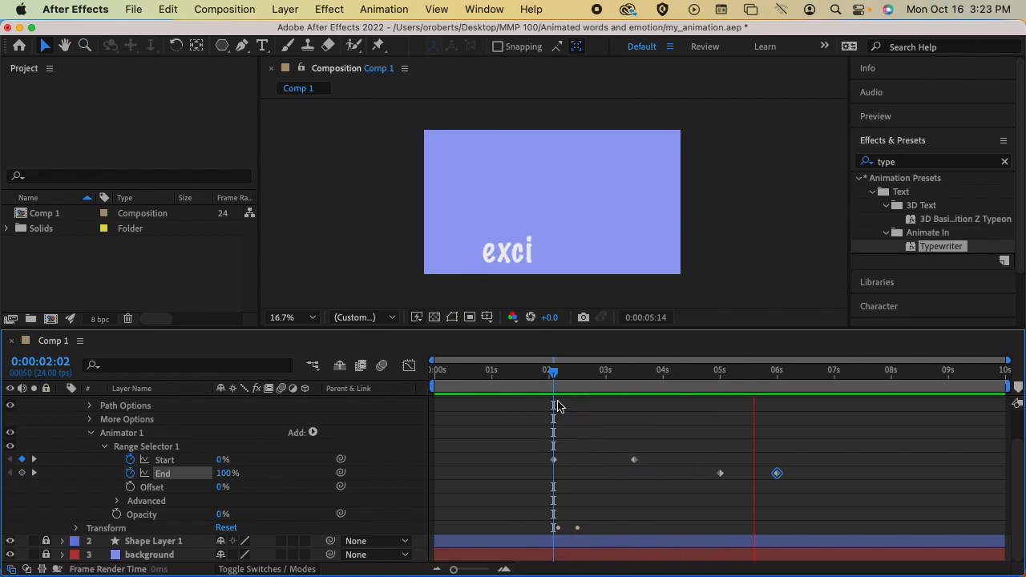
key("space")
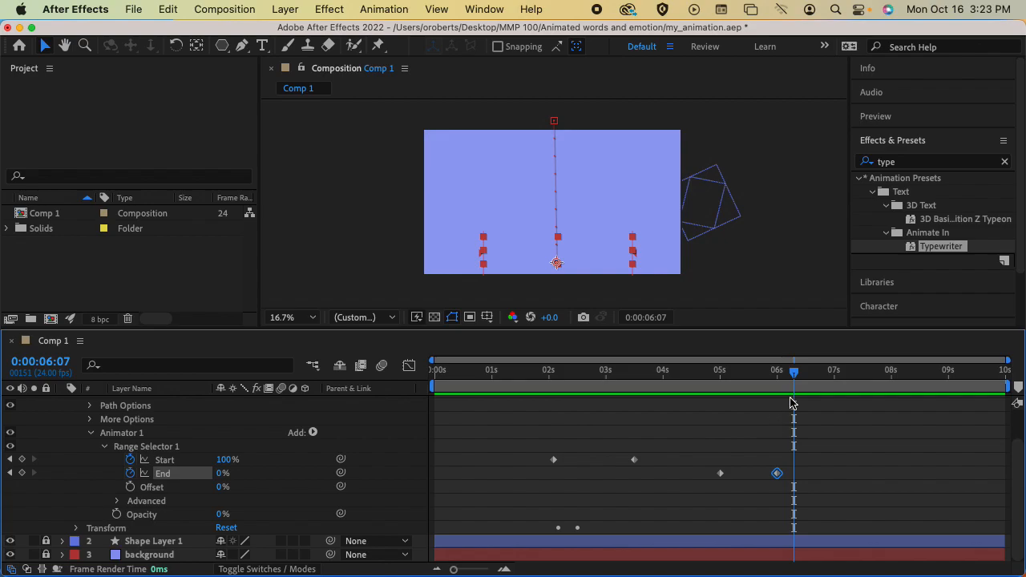
Test Offset values on the excitement text at 0:00:04:19, then undo to restore End's type-off keyframes.
left_click_drag(794, 375, 741, 386)
left_click_drag(224, 488, 354, 490)
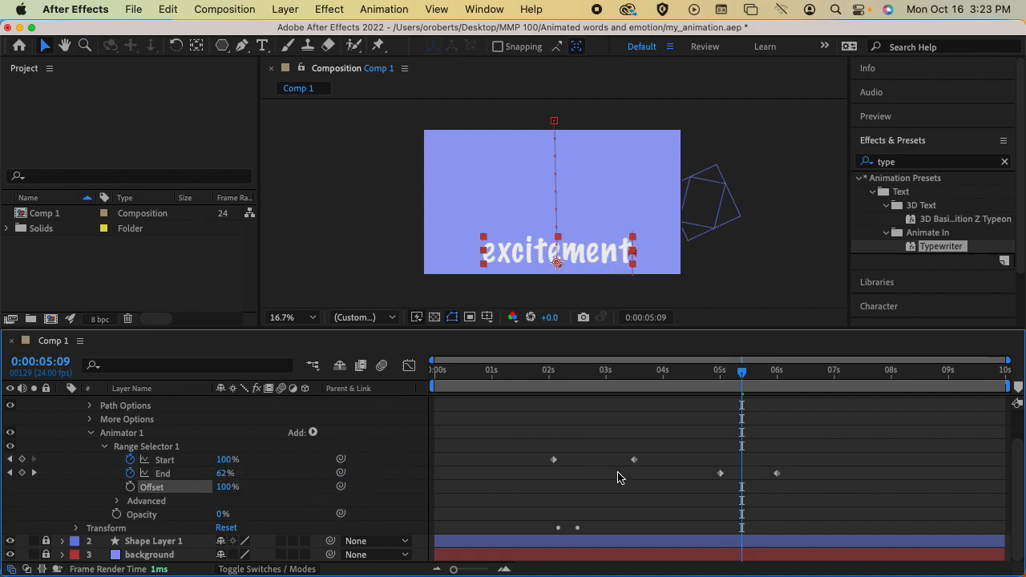
left_click(130, 473)
left_click_drag(230, 488, 97, 486)
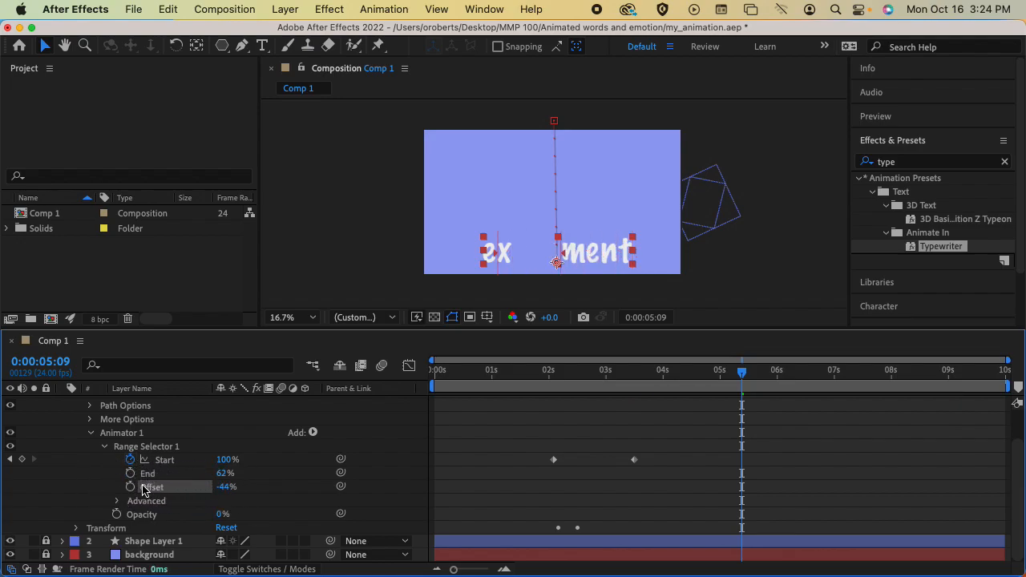
left_click(228, 487)
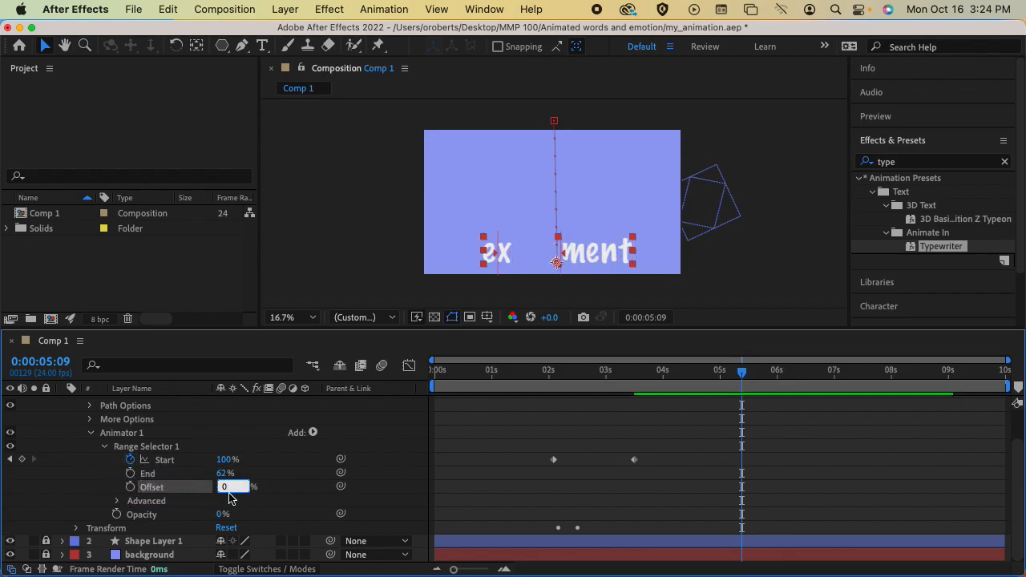
key("Return")
left_click_drag(222, 492, 226, 493)
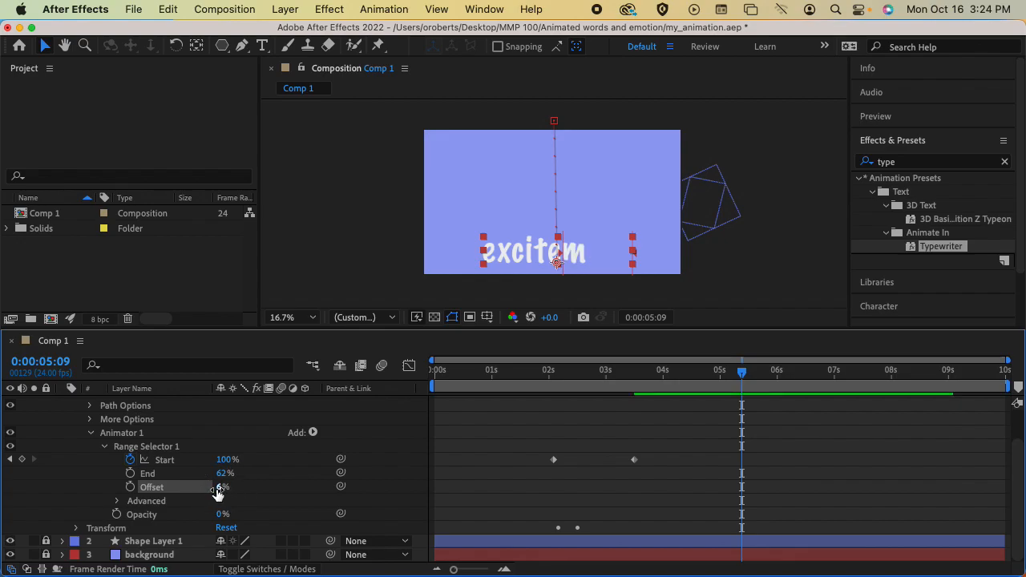
key("Return")
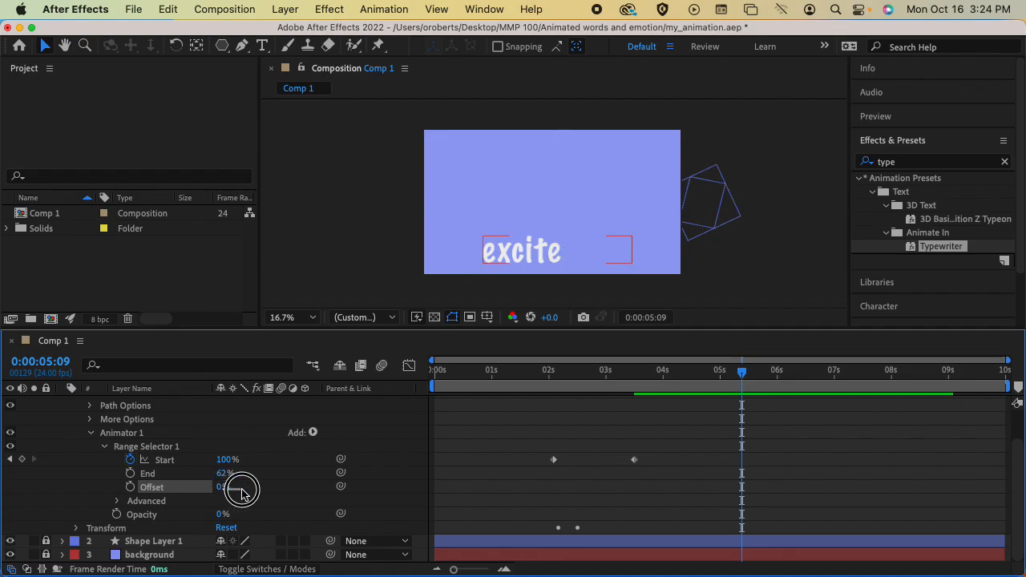
left_click_drag(225, 493, 190, 492)
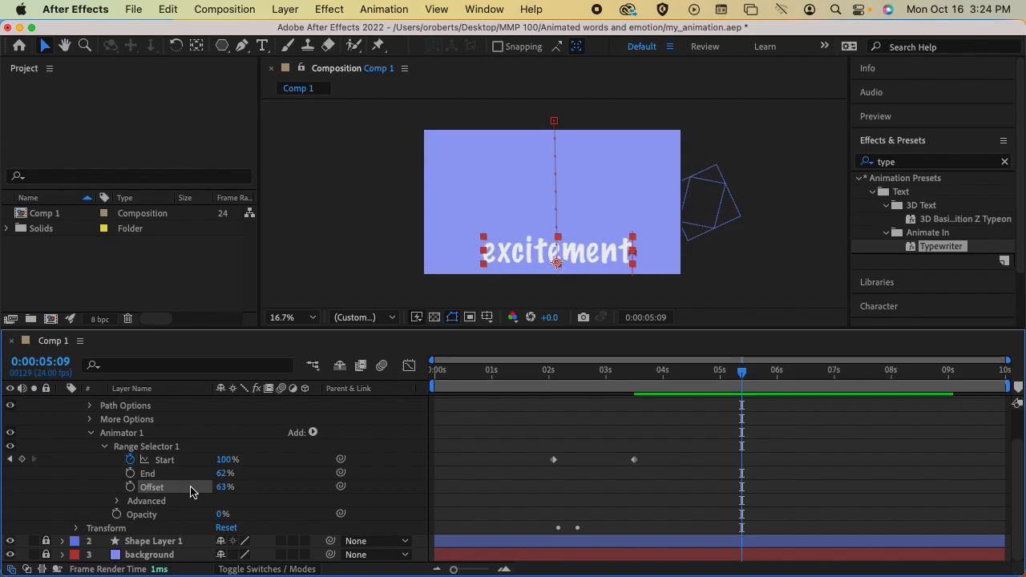
key("super+z")
key("super+z")
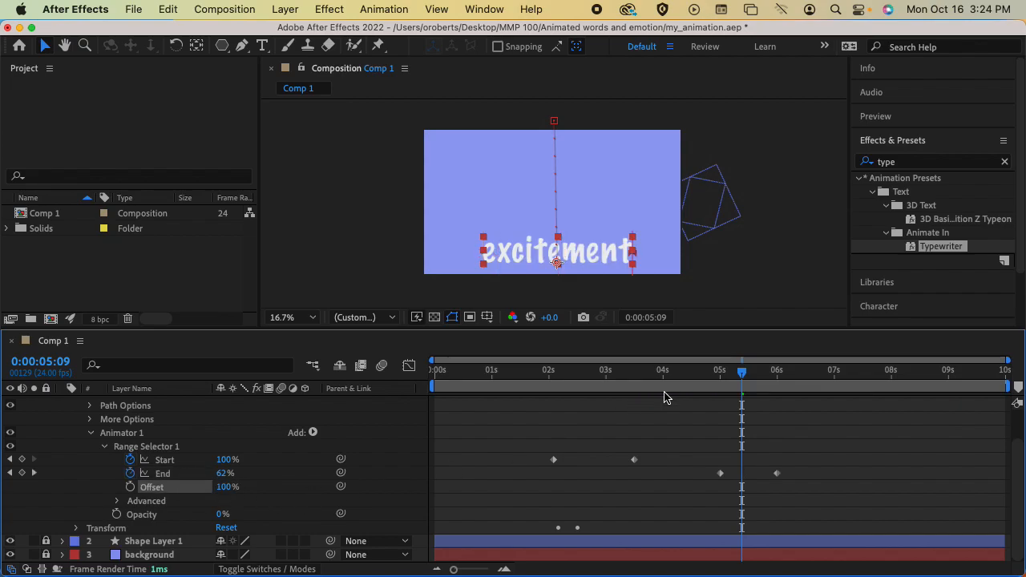
Add an Offset keyframe at 5 seconds and scrub around 5–6 s to check the word.
left_click_drag(741, 373, 777, 373)
left_click(130, 487)
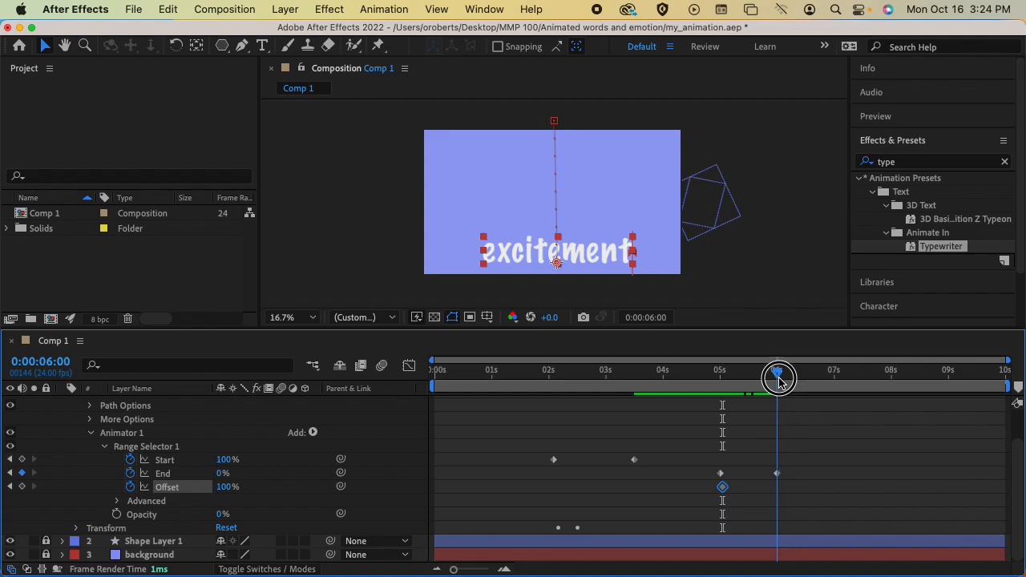
left_click_drag(224, 486, 147, 487)
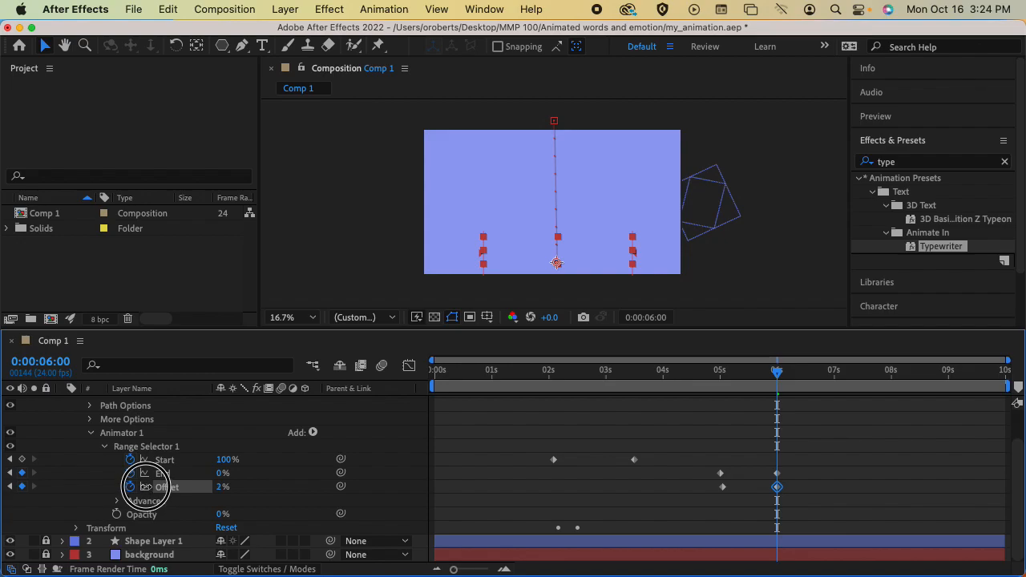
left_click_drag(145, 486, 141, 487)
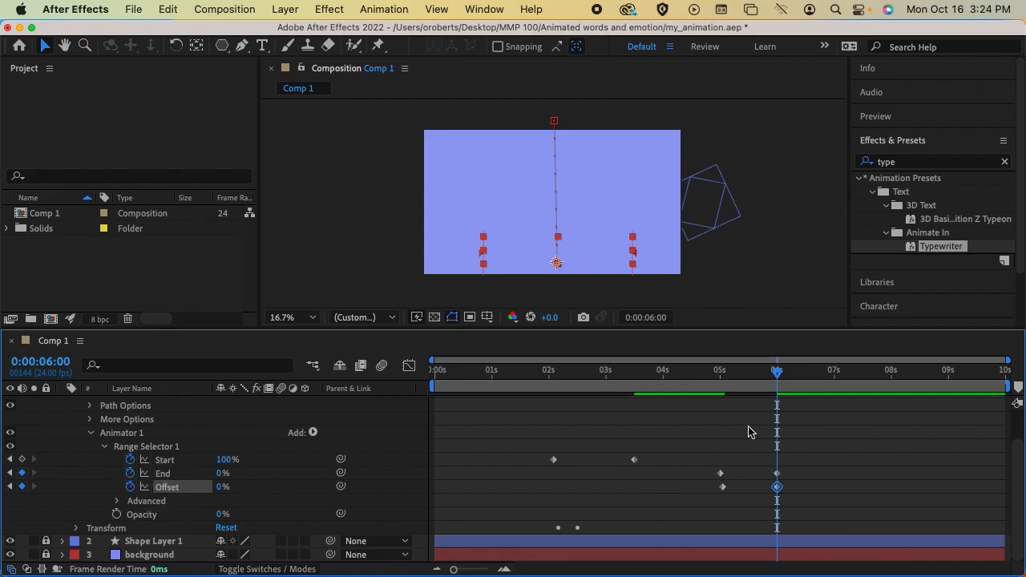
left_click(715, 384)
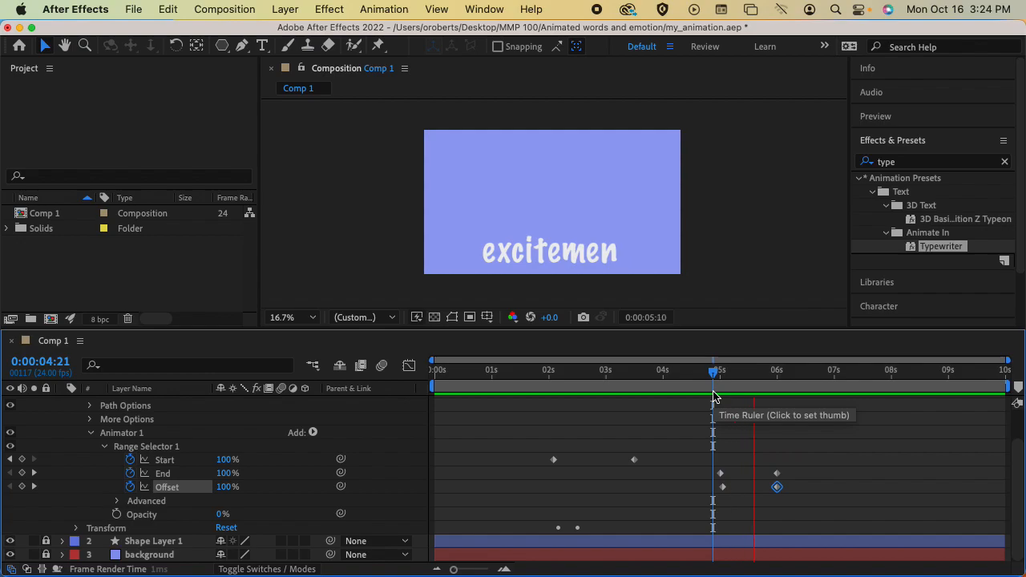
key("space")
left_click_drag(723, 488, 720, 488)
left_click(720, 384)
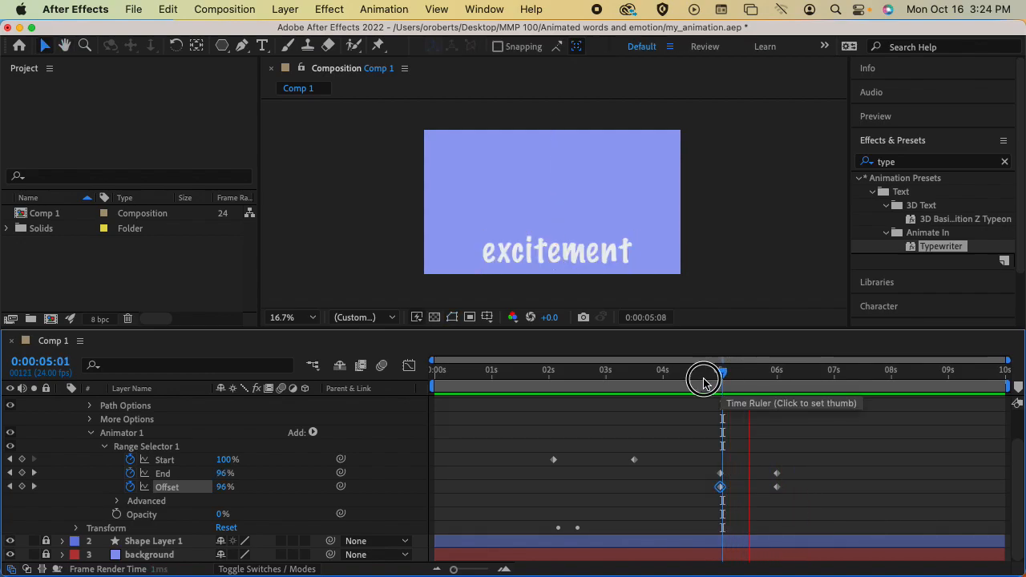
left_click(623, 384)
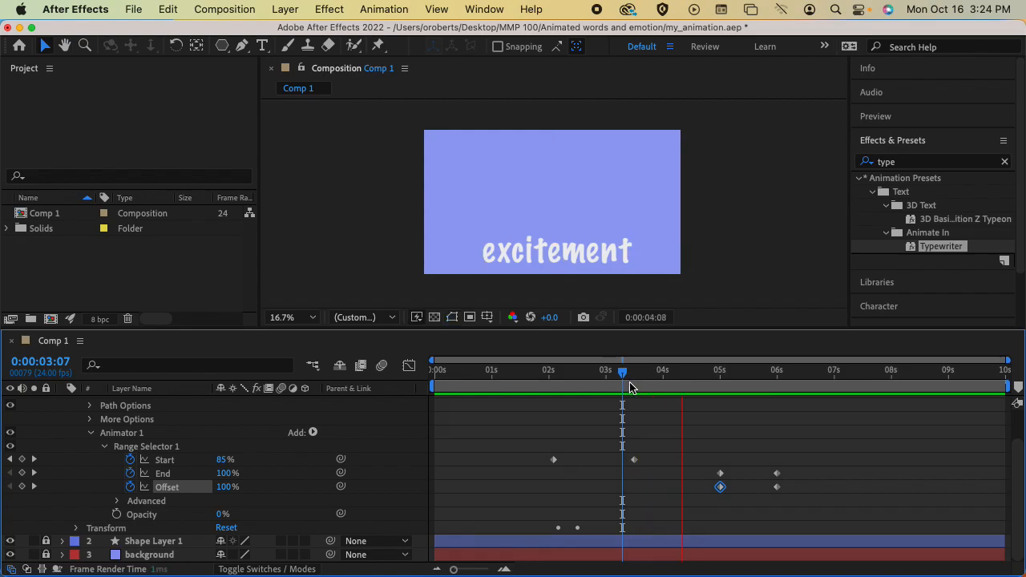
left_click_drag(668, 385, 721, 374)
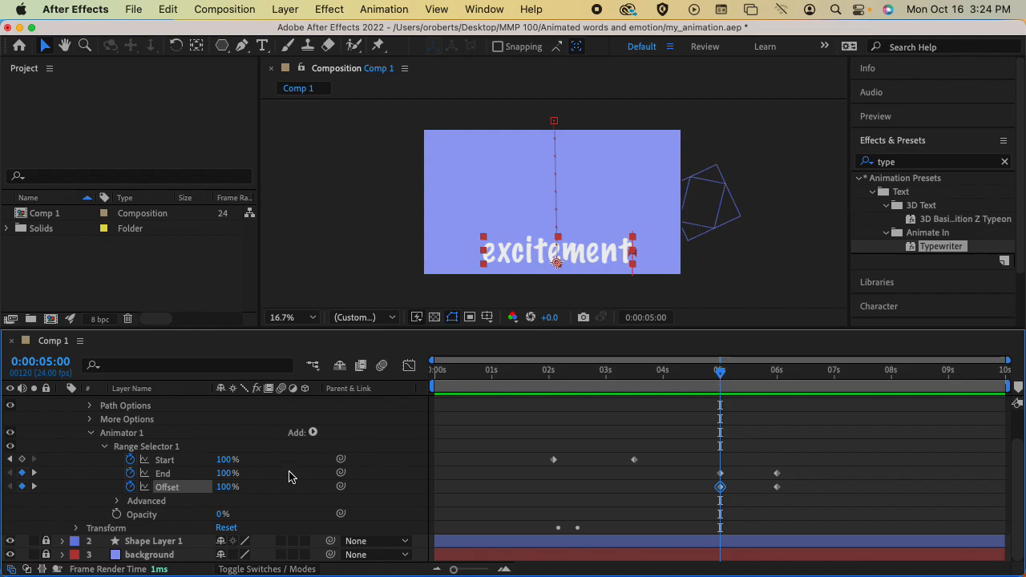
Set the 5-second Offset keyframe to 50%.
left_click(229, 490)
type("50")
key("Return")
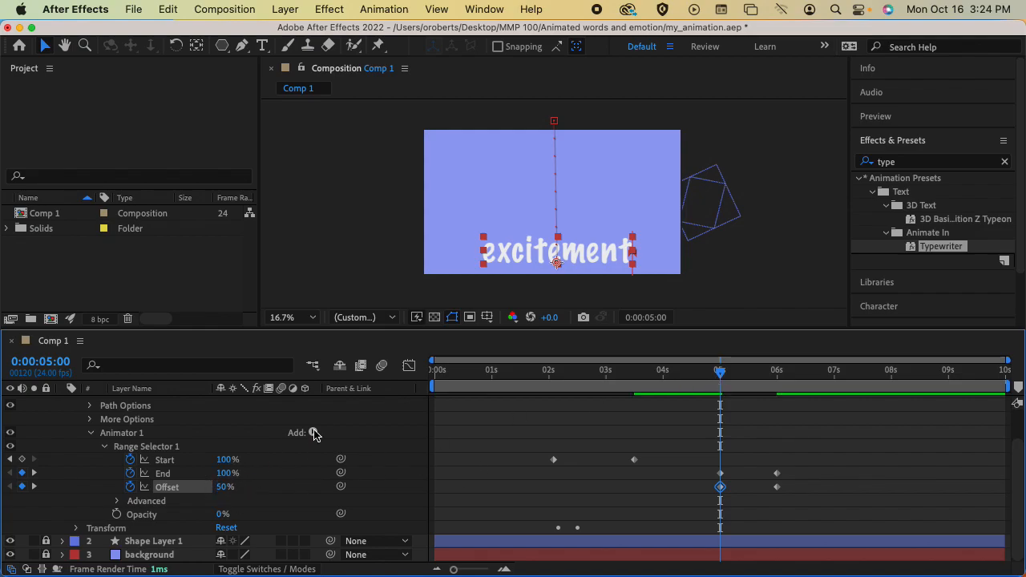
key("space")
left_click_drag(781, 373, 720, 374)
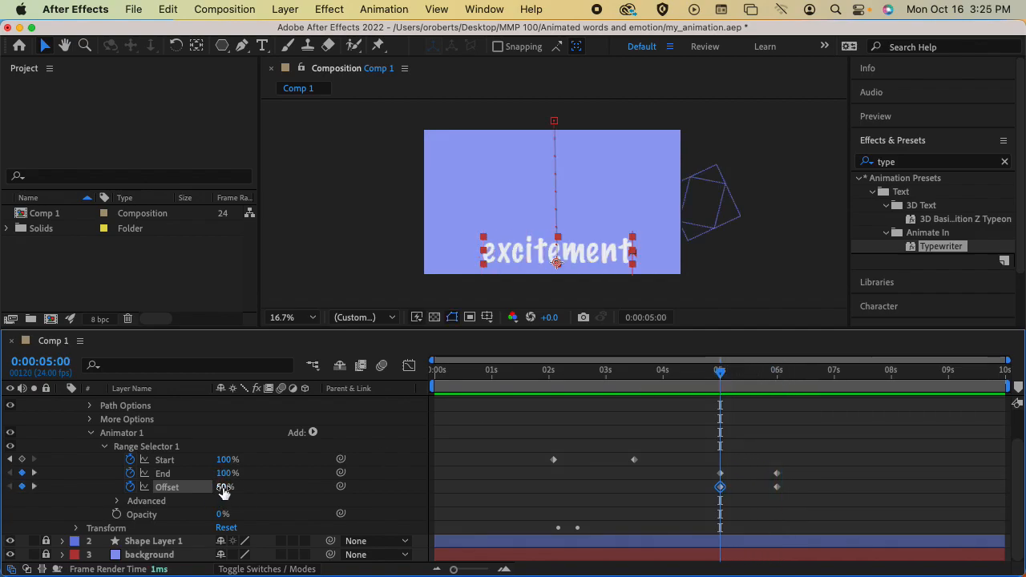
Key Offset at -100% at 6 seconds and clear End's keyframes.
left_click(131, 487)
left_click(131, 488)
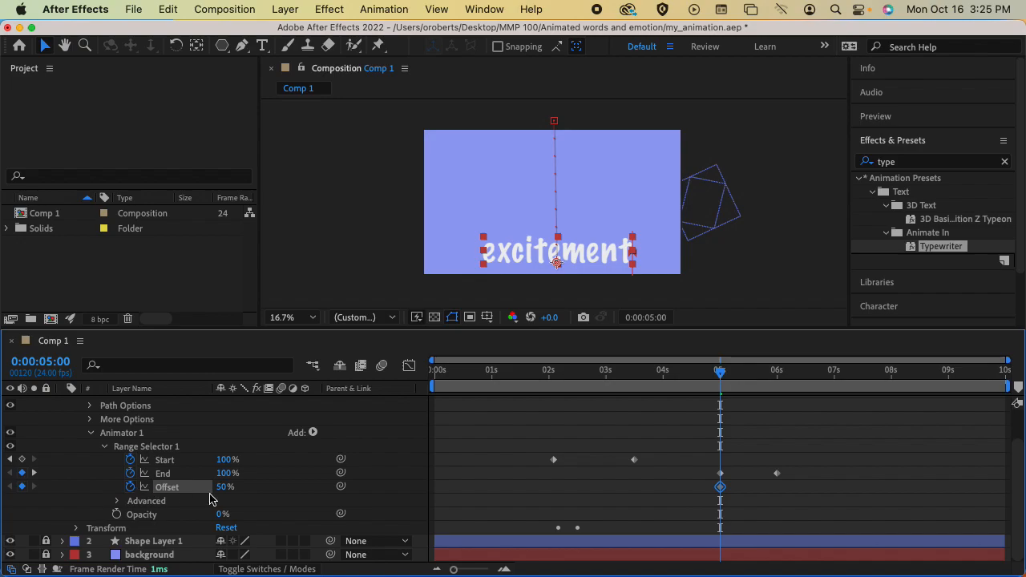
left_click_drag(725, 374, 777, 373)
left_click(235, 488)
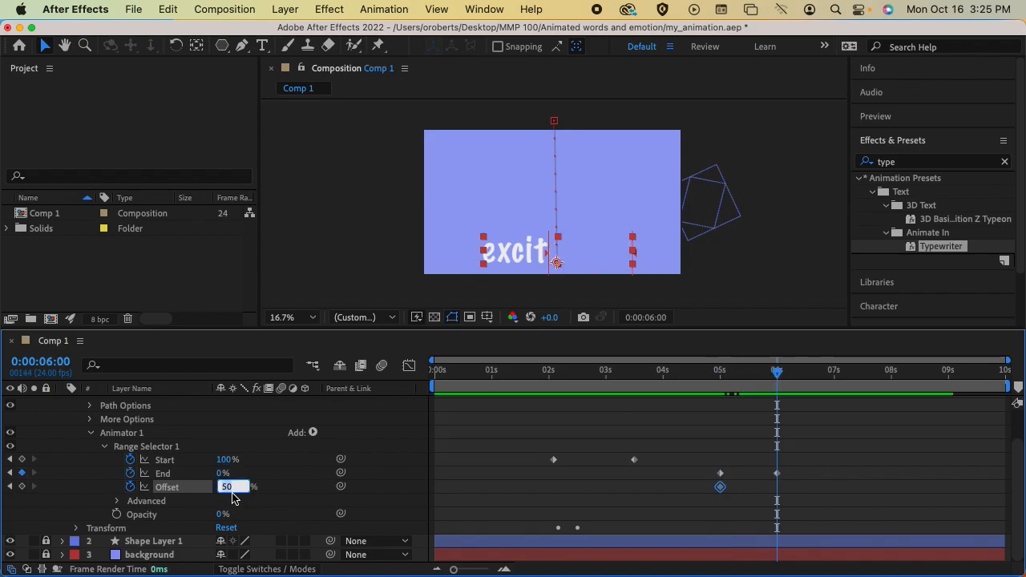
type("-100")
key("Return")
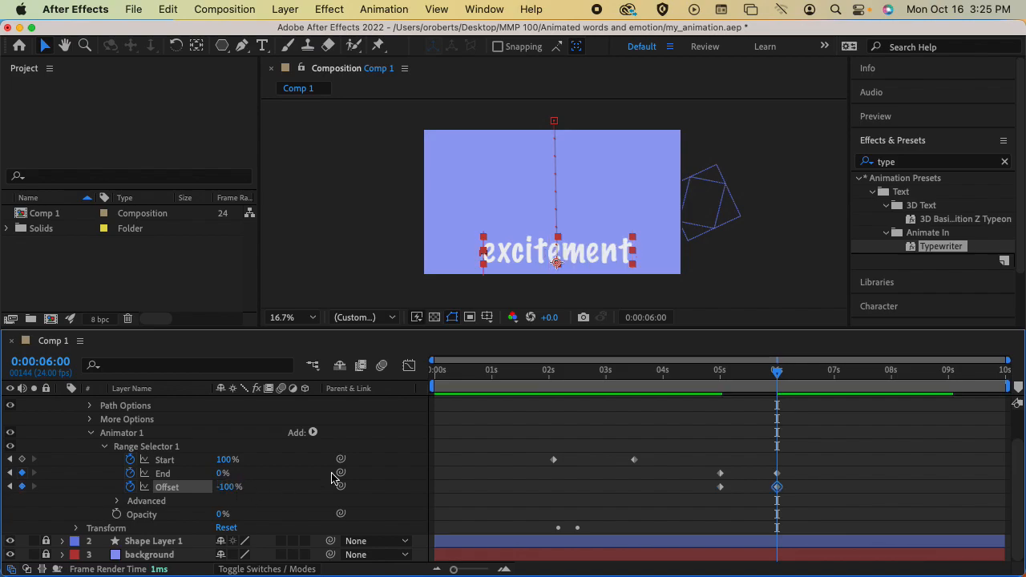
left_click_drag(726, 373, 777, 374)
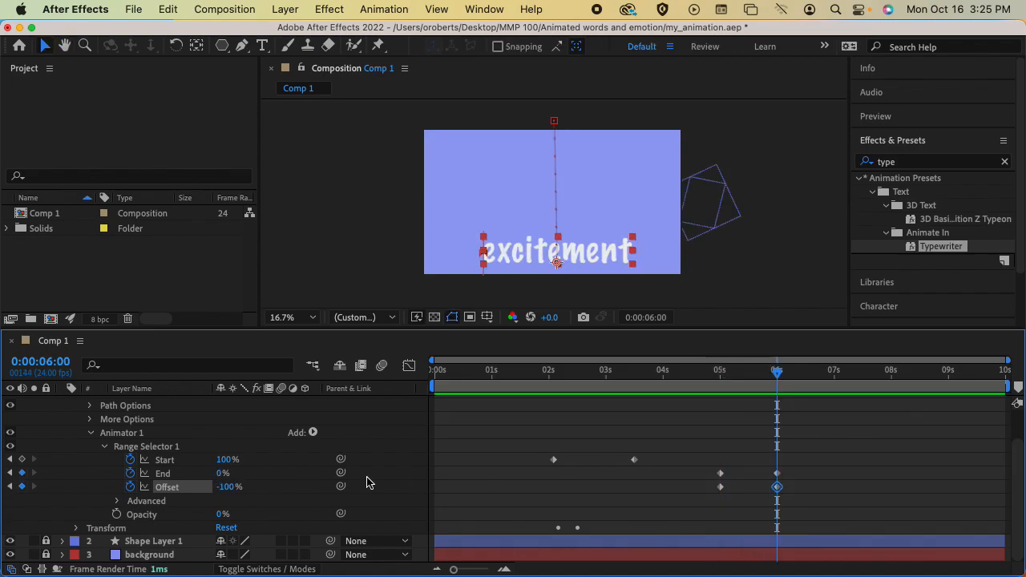
left_click(129, 473)
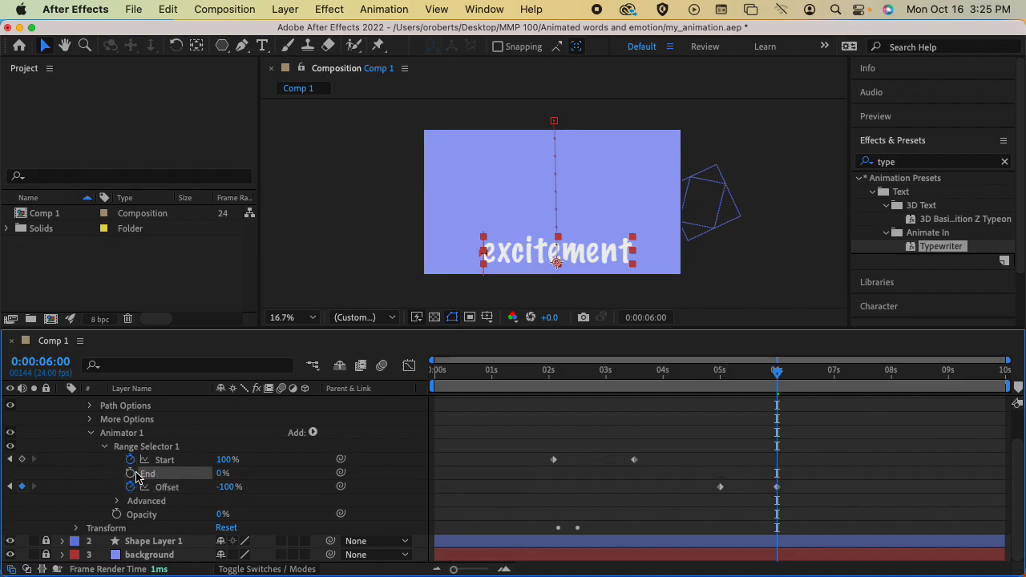
Undo the Offset keyframes so End's 5 s and 6 s type-off keyframes return, then preview.
left_click(718, 373)
left_click_drag(815, 377, 776, 374)
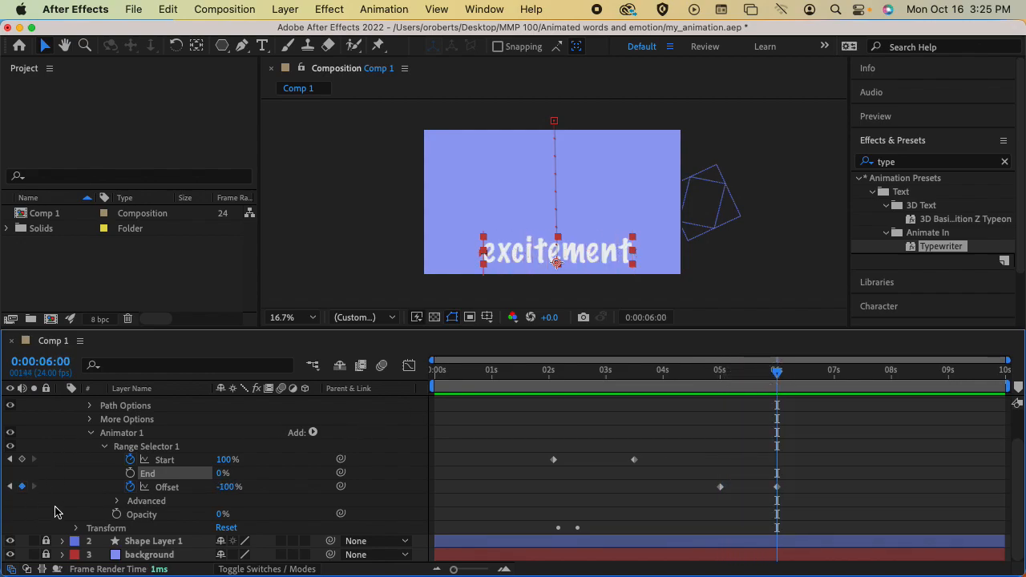
left_click(130, 473)
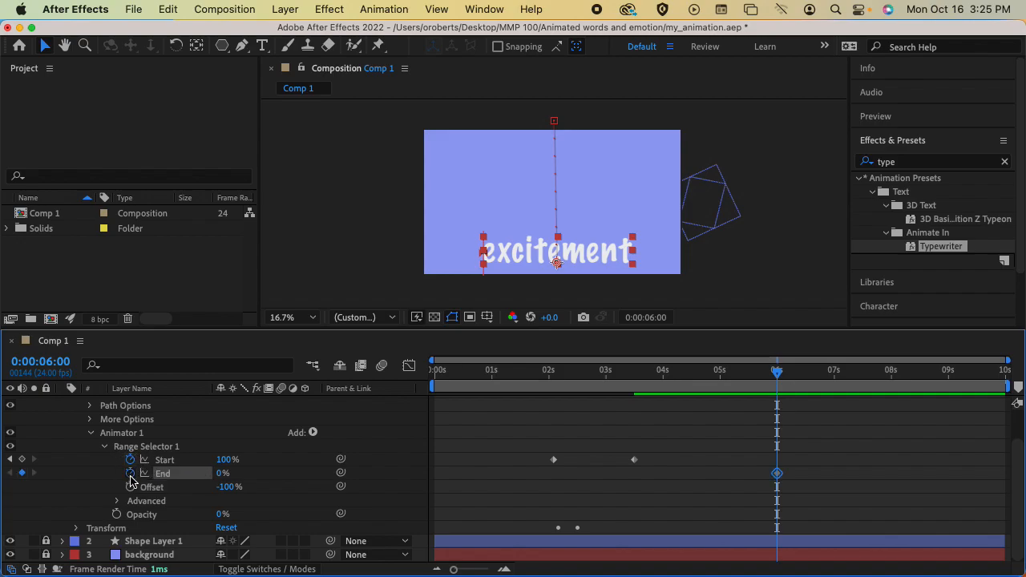
key("super+z")
key("super+z")
key("super+z")
key("super+z")
key("super+z")
key("space")
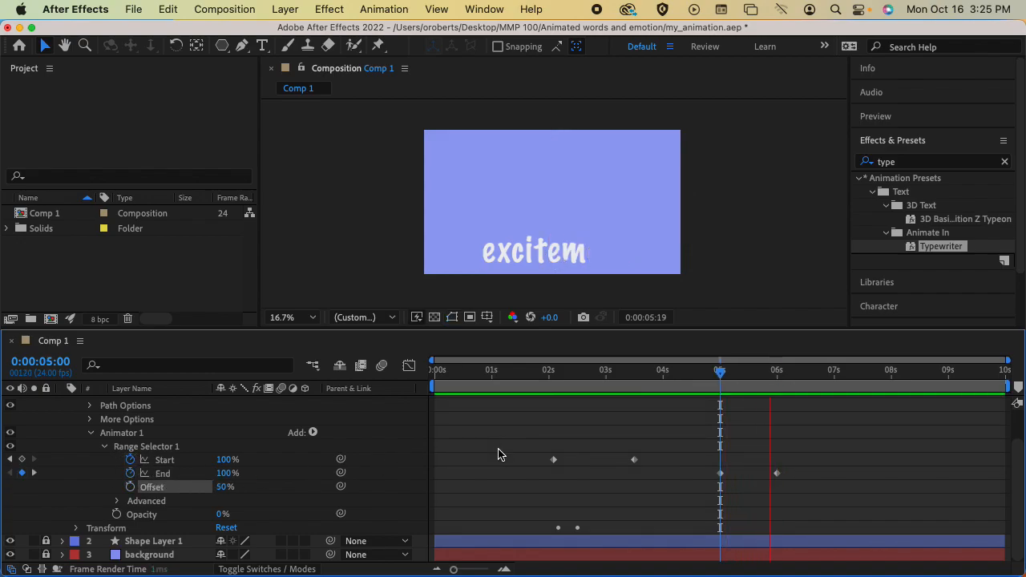
key("space")
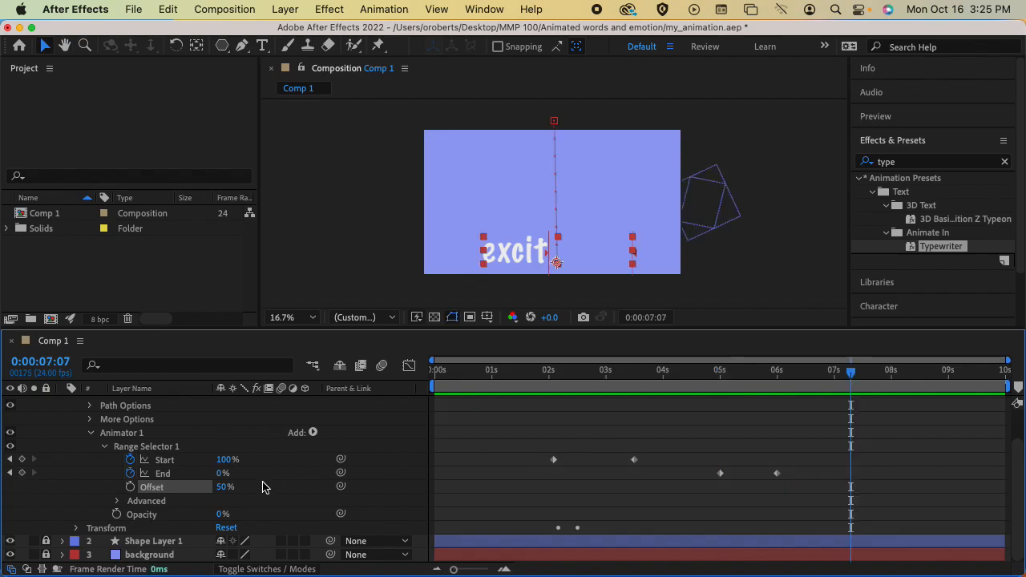
Set Offset to 0% and preview the type-off from just before 5 seconds.
left_click(222, 486)
type("0")
key("Return")
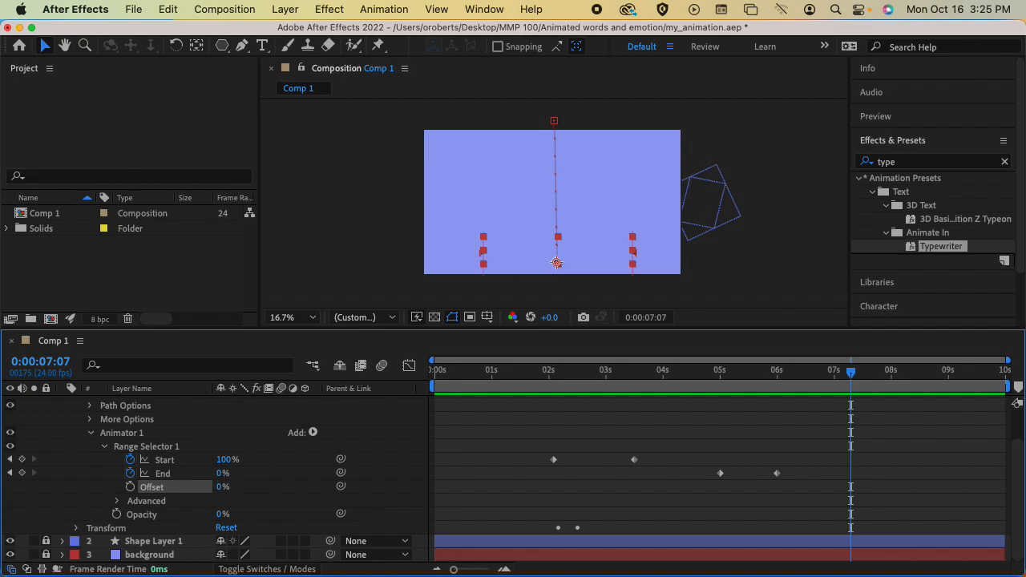
left_click(717, 370)
key("space")
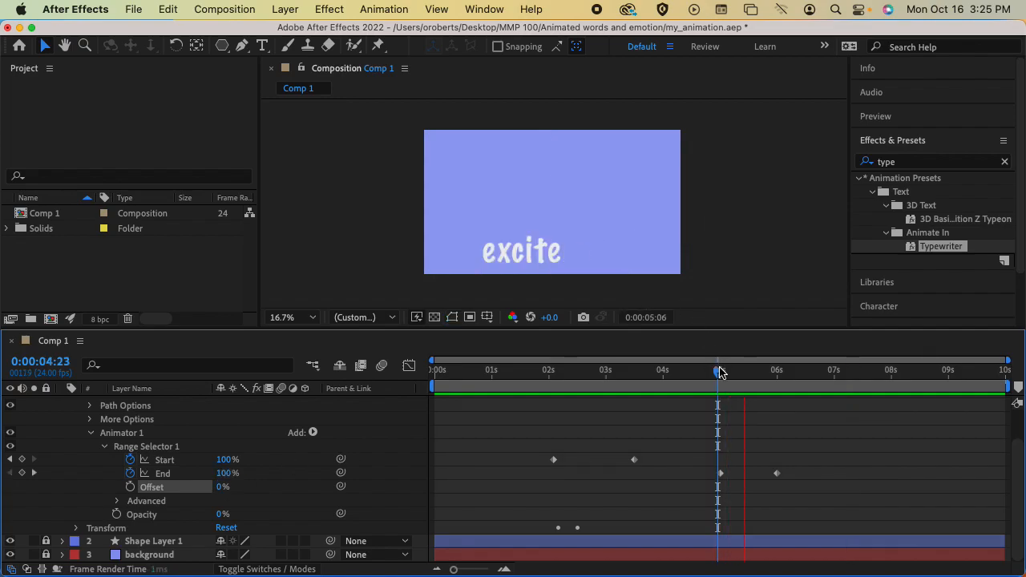
key("space")
left_click(717, 372)
key("space")
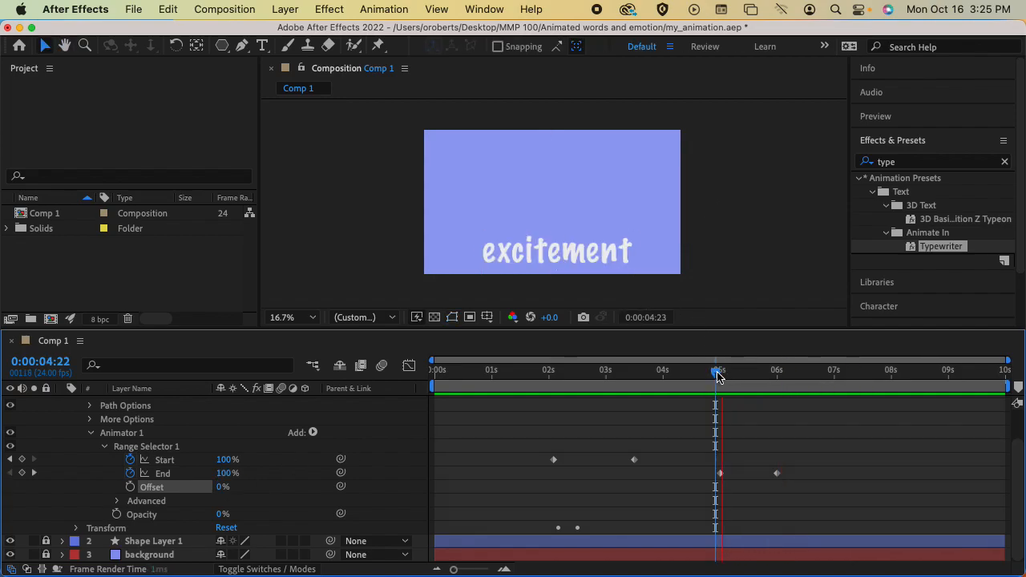
key("space")
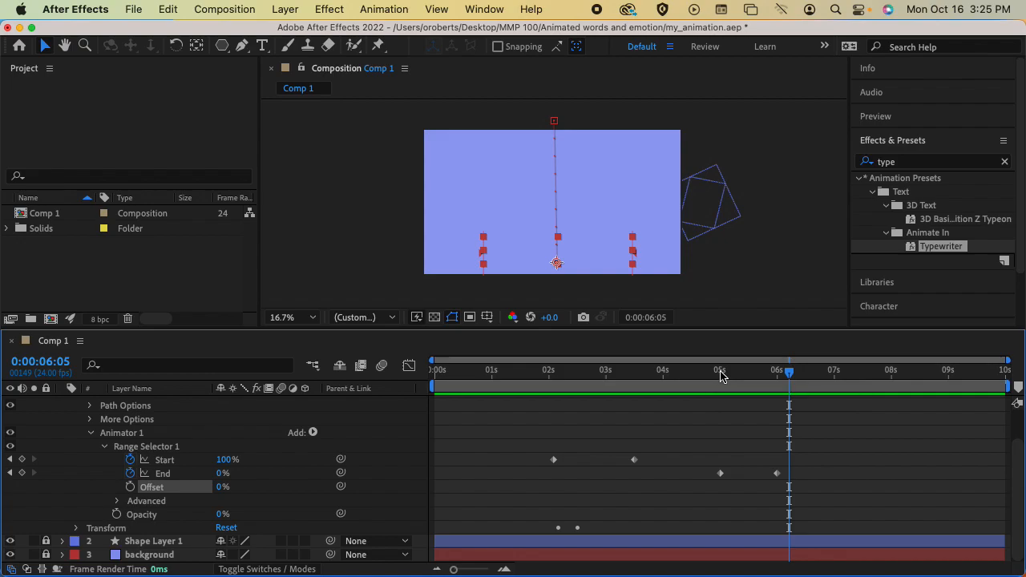
Collapse the Effects & Presets list, Animator 1's range selector and the Text group.
left_click(918, 143)
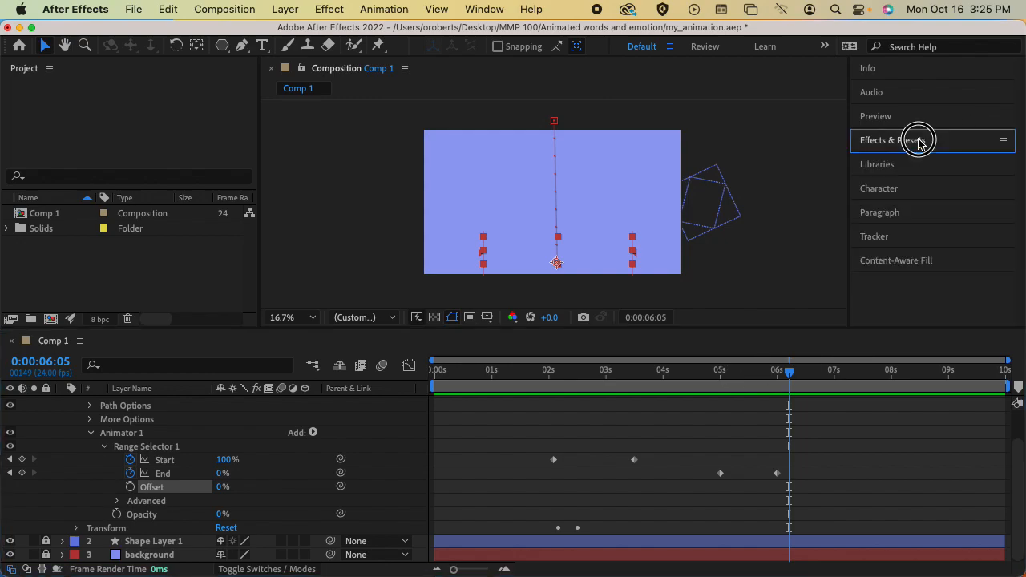
left_click(889, 146)
left_click(890, 144)
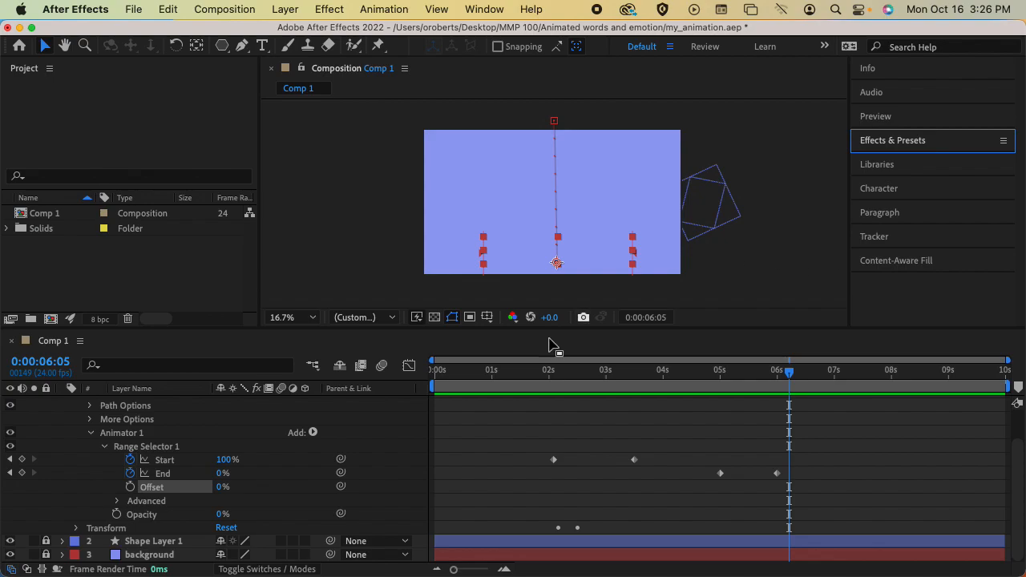
left_click(92, 434)
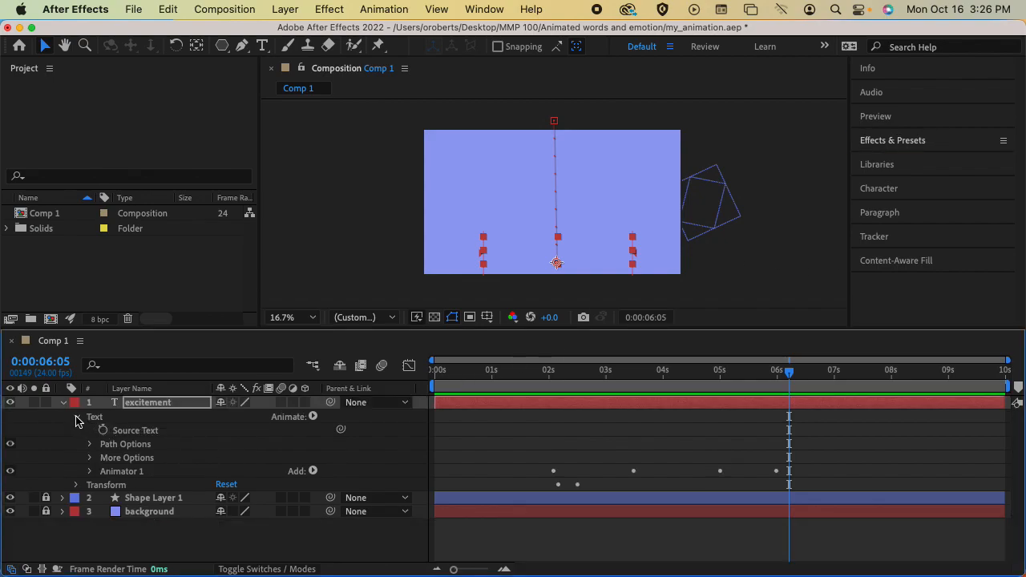
left_click(78, 418)
Preview the text animation from 2 seconds and save my_animation.aep.
left_click(554, 375)
key("space")
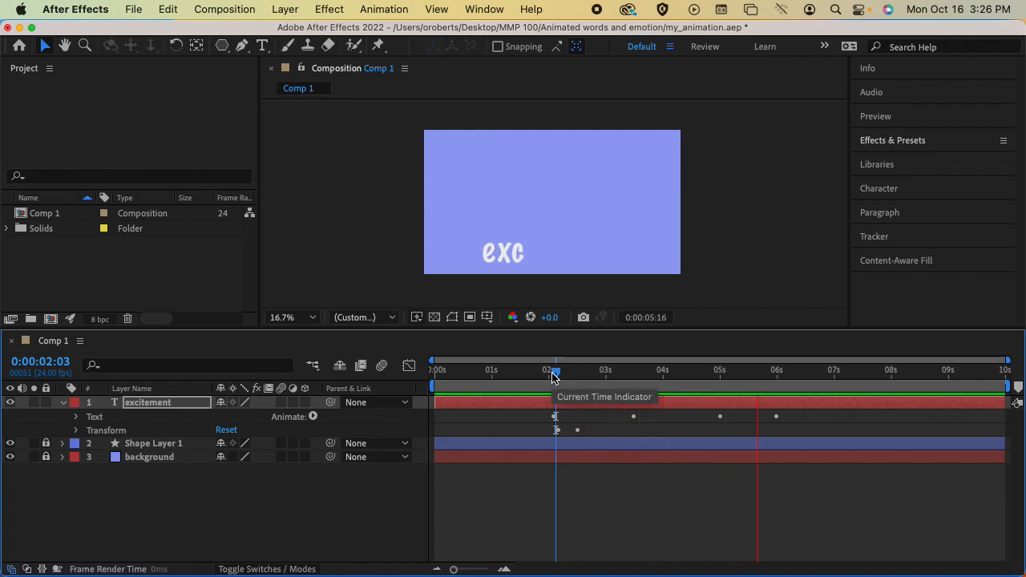
key("space")
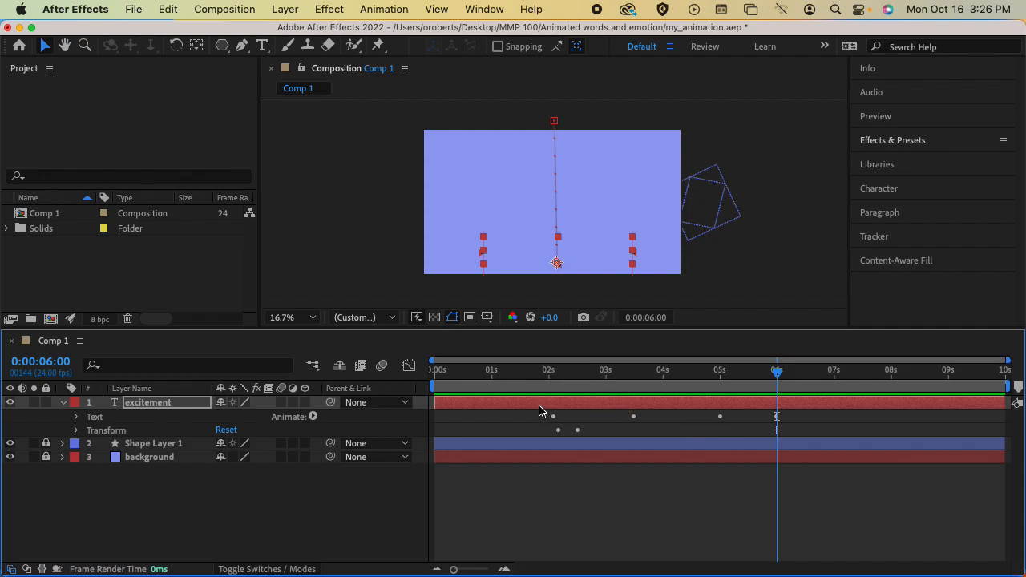
left_click(168, 406)
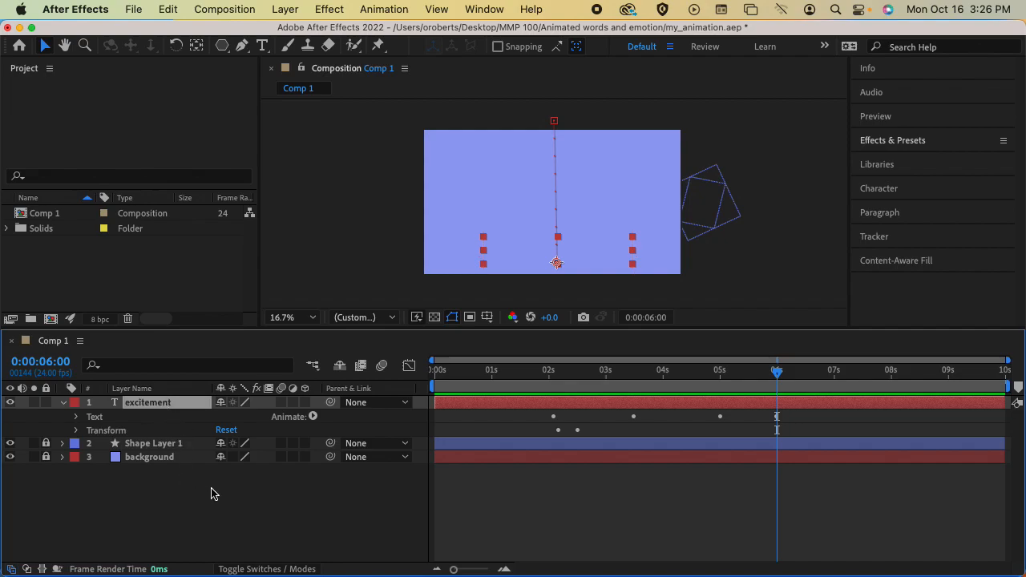
key("super+s")
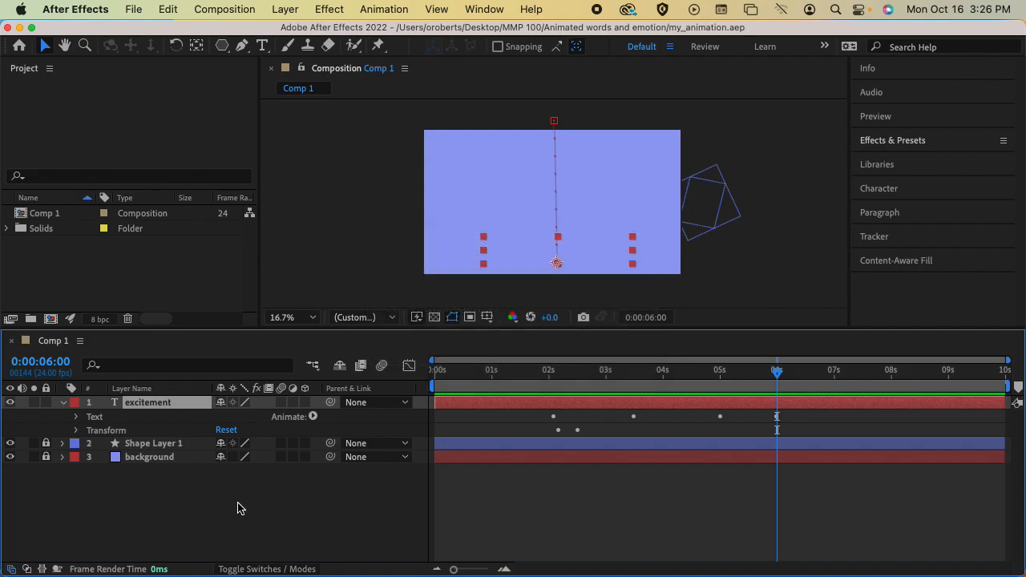
left_click(458, 372)
left_click_drag(459, 372, 435, 372)
key("space")
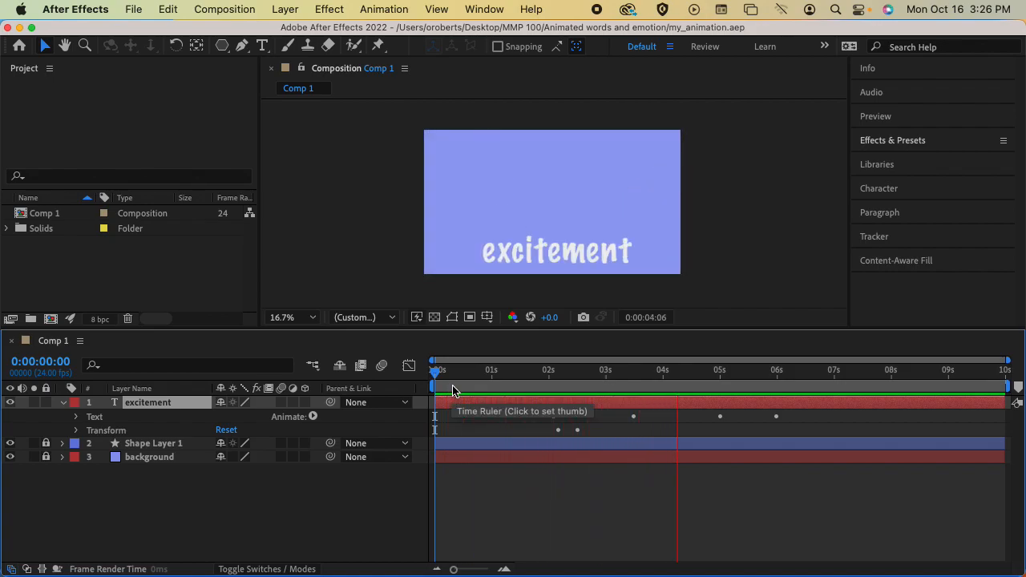
key("space")
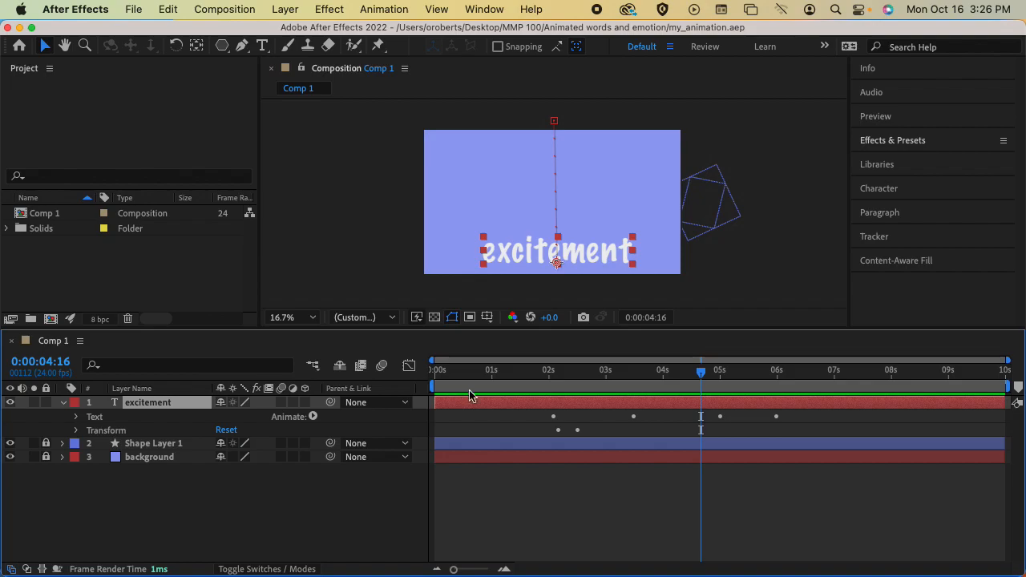
left_click(629, 419)
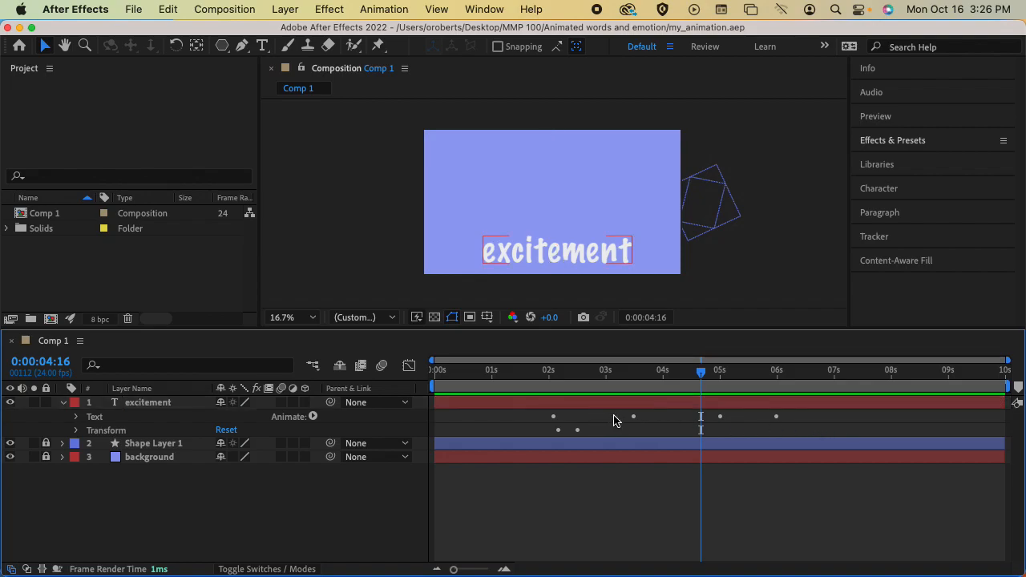
left_click(167, 405)
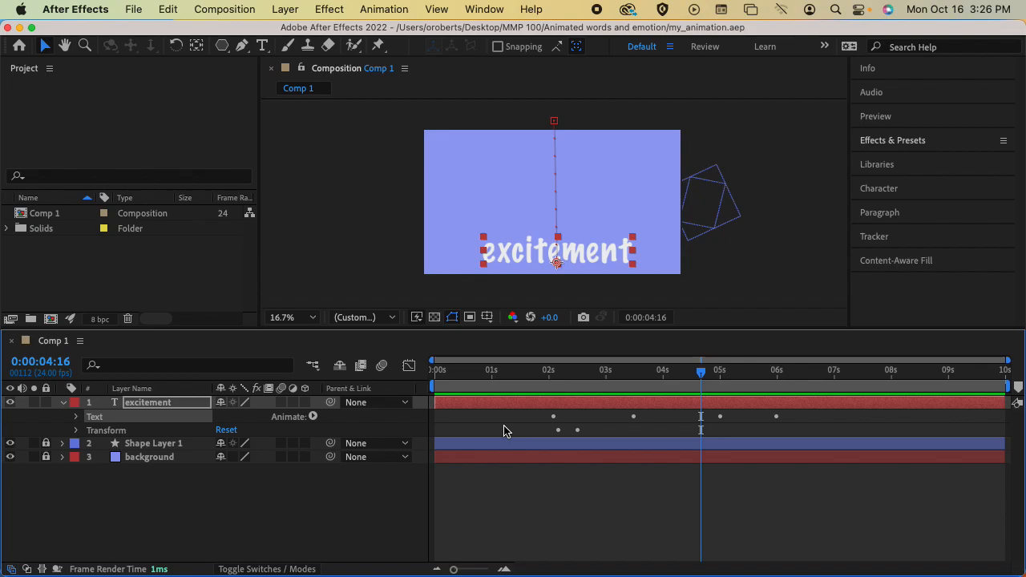
left_click_drag(543, 371, 434, 374)
key("space")
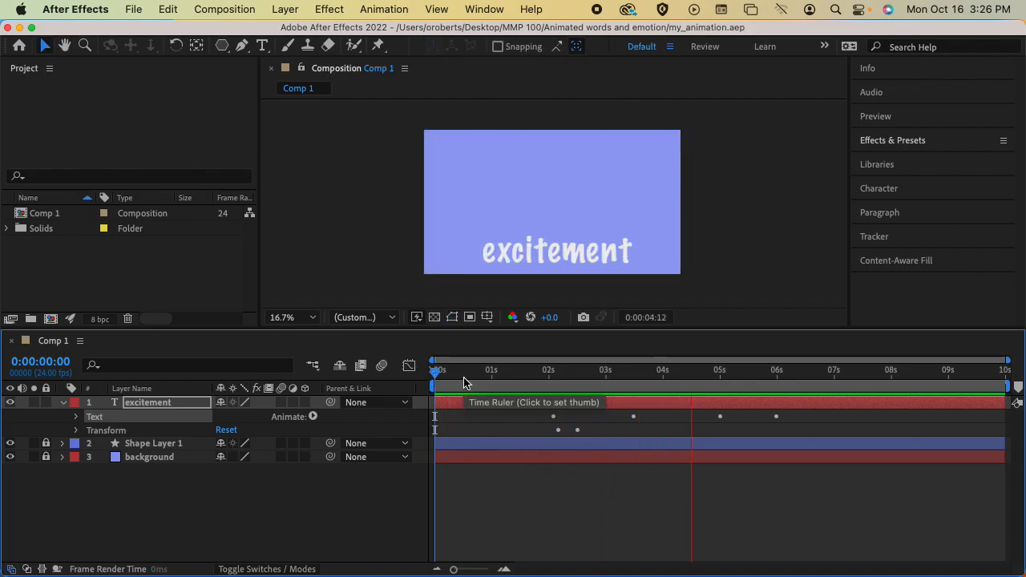
key("space")
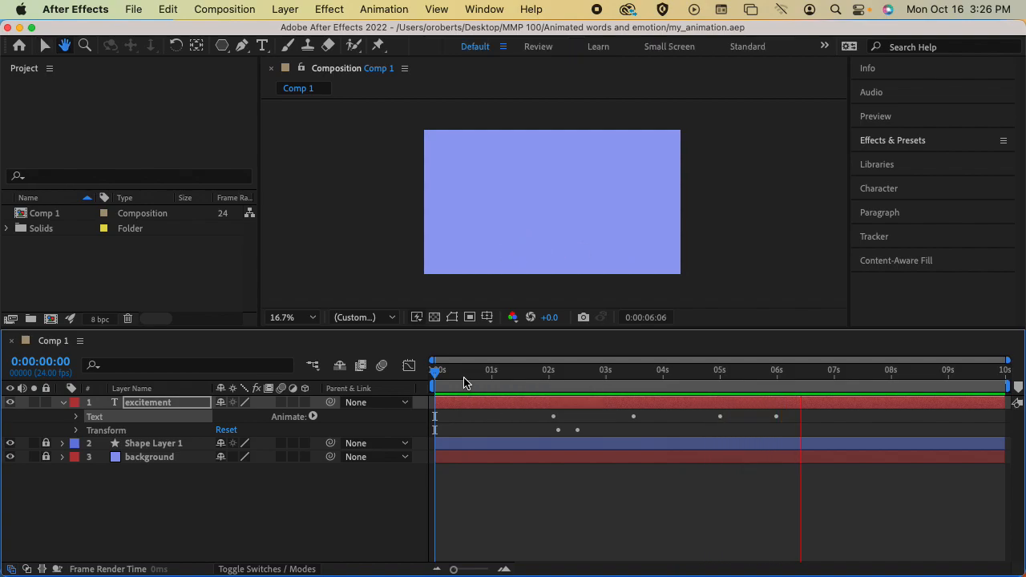
left_click_drag(465, 376, 420, 380)
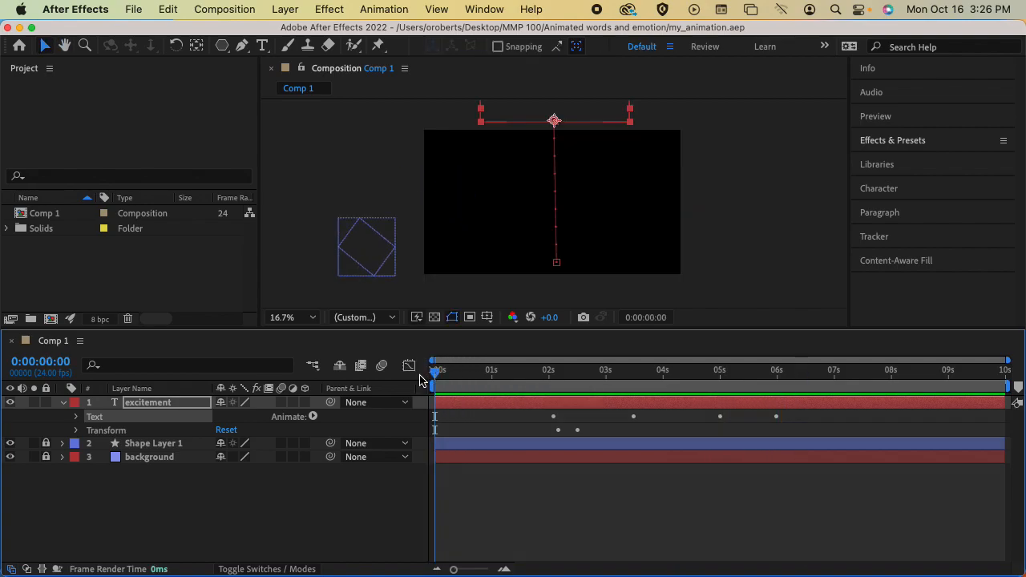